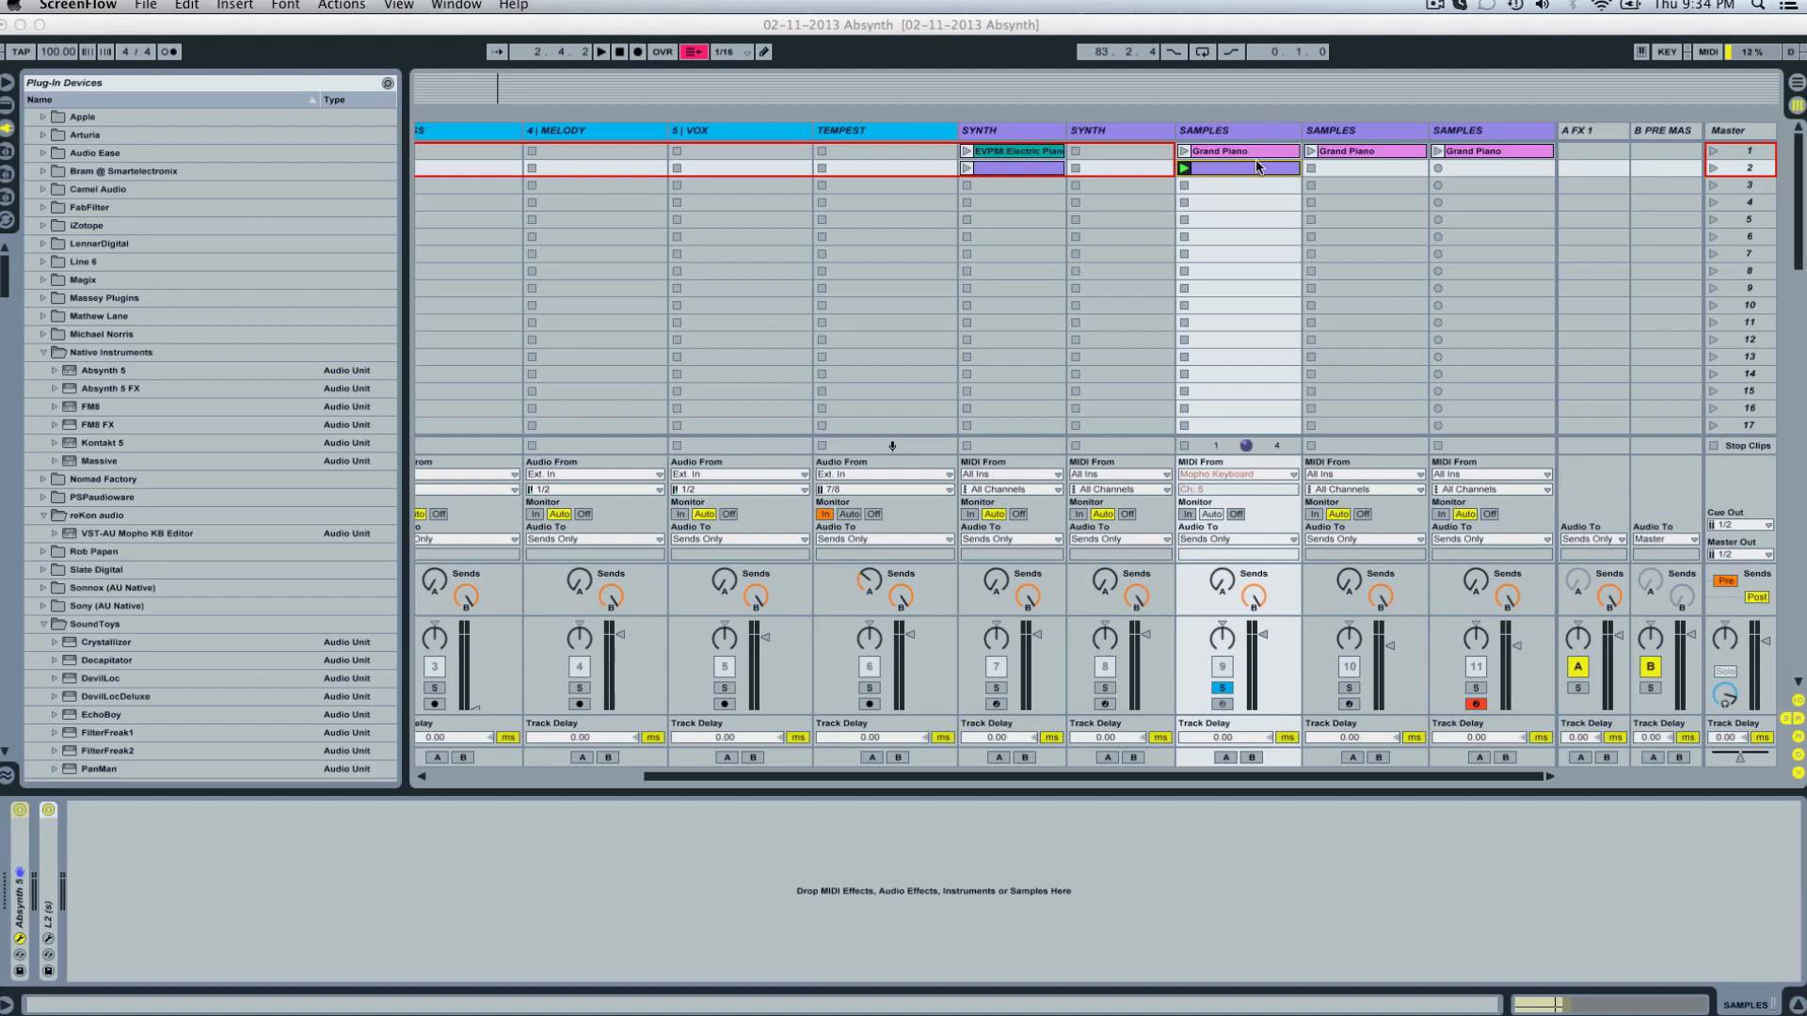
# - Show the Absynth 5 instrument of the first SAMPLES track and play its second clip to audition the patch
pyautogui.click(1207, 166)
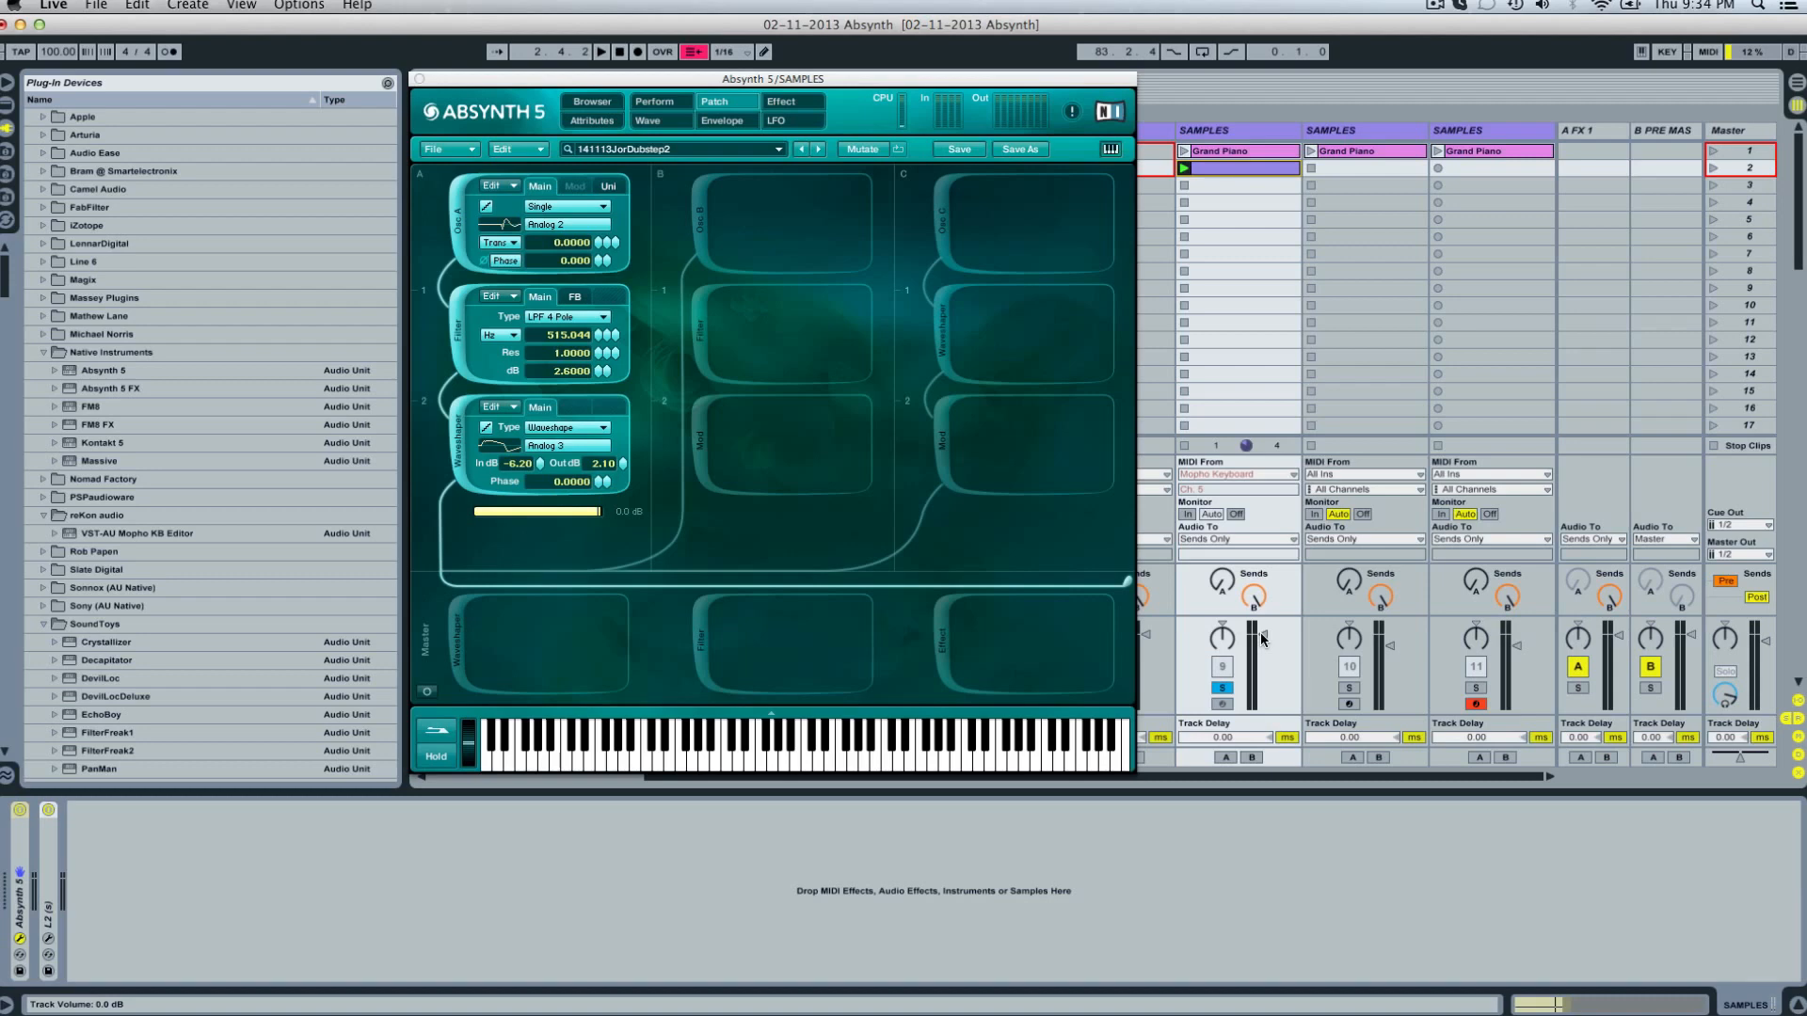
pyautogui.press('space')
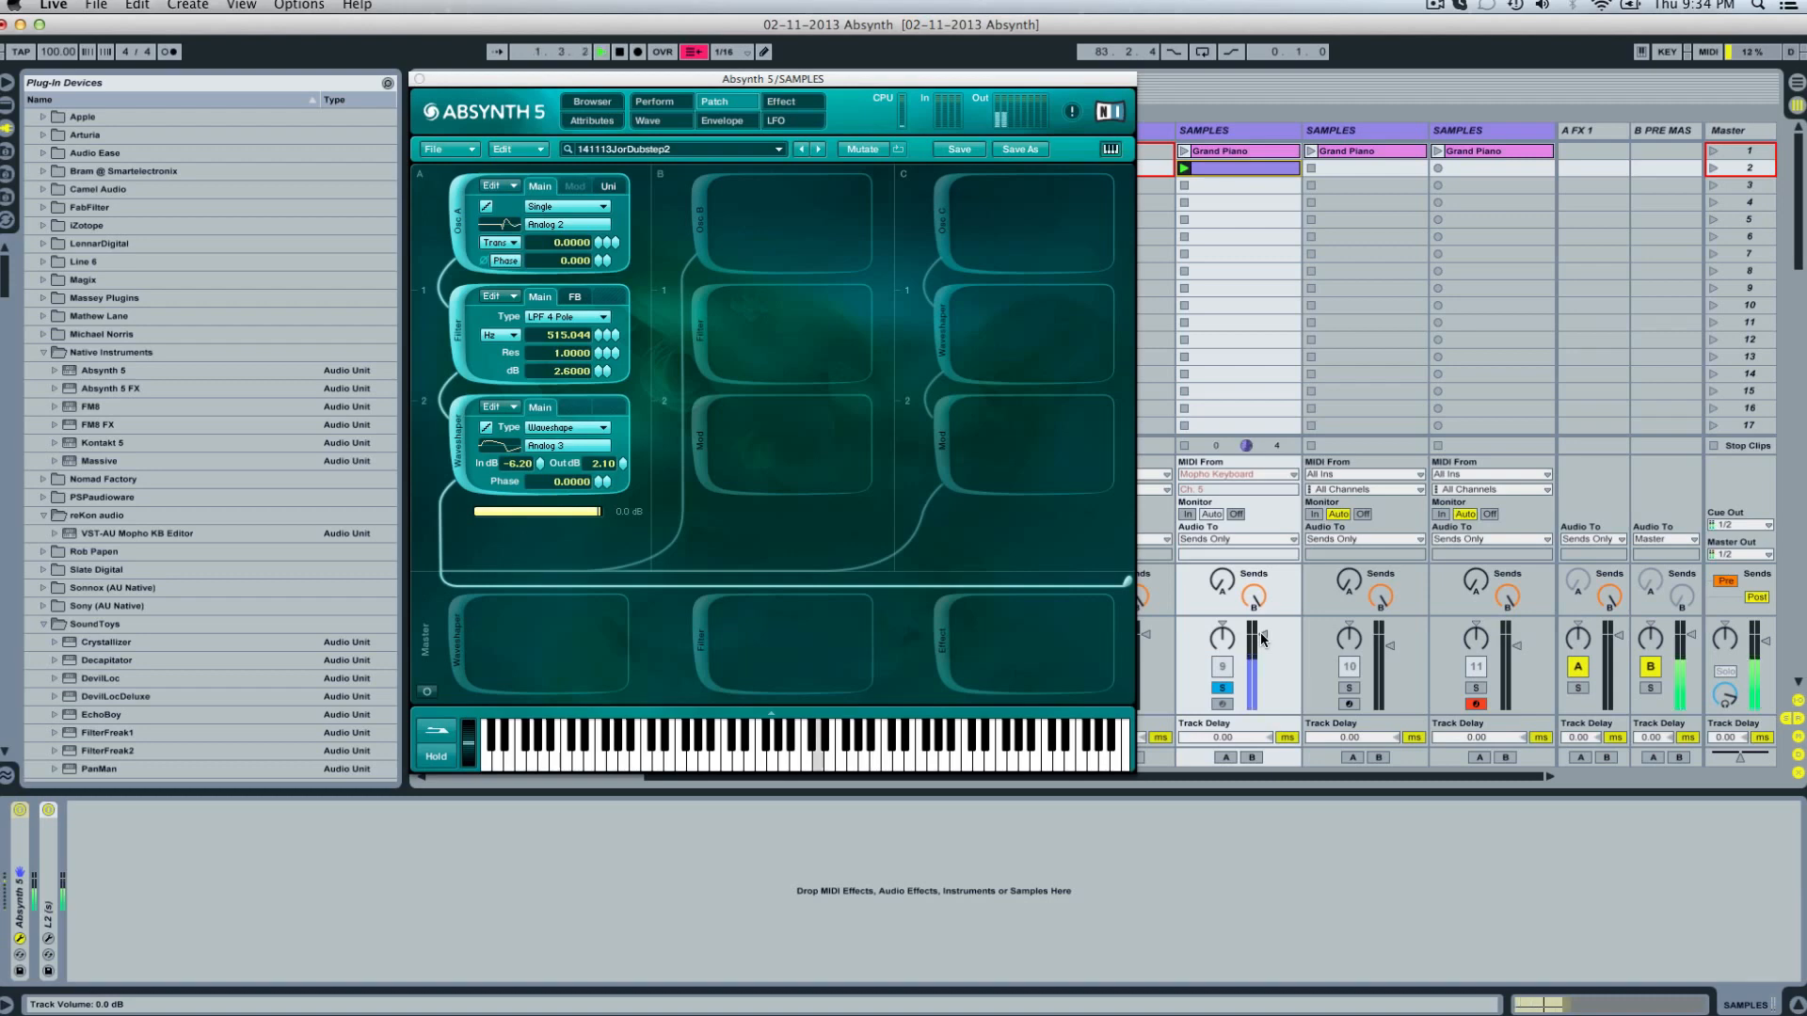
pyautogui.moveTo(1261, 632); pyautogui.dragTo(1262, 633)
pyautogui.press('space')
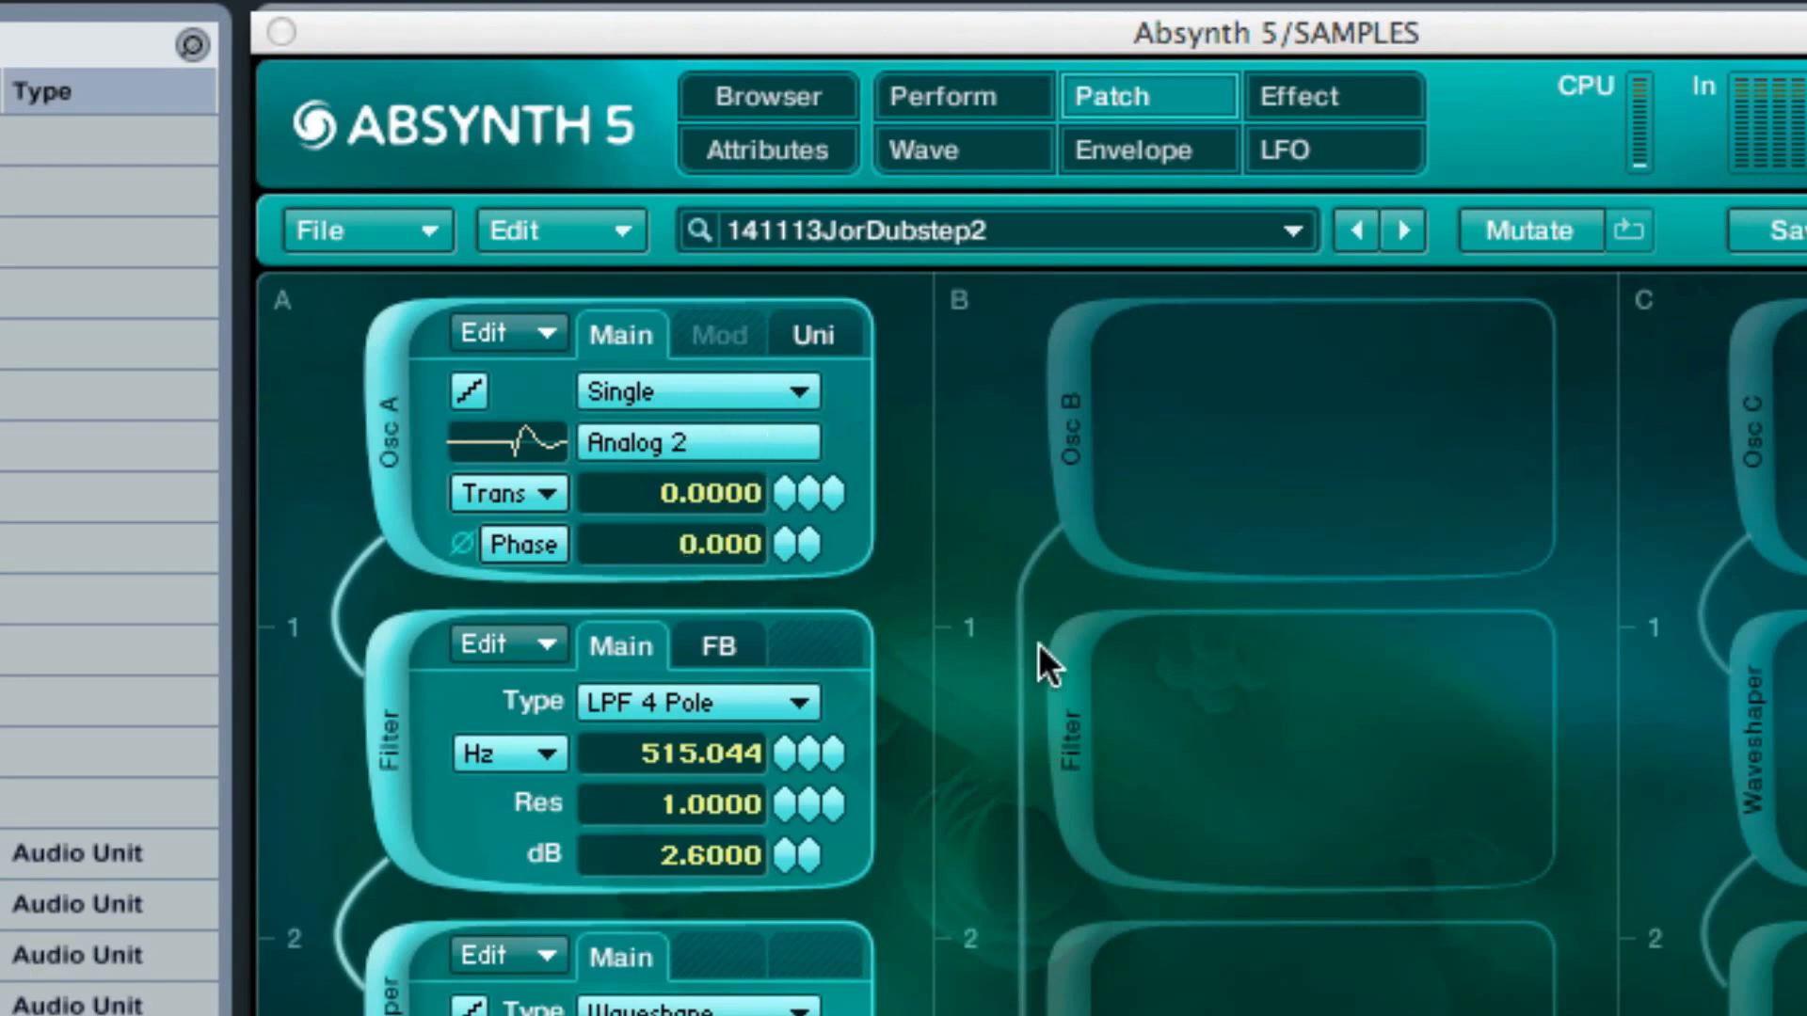
# - Browse the simple waves available for the waveshaper in channel A without choosing another one
pyautogui.click(790, 801)
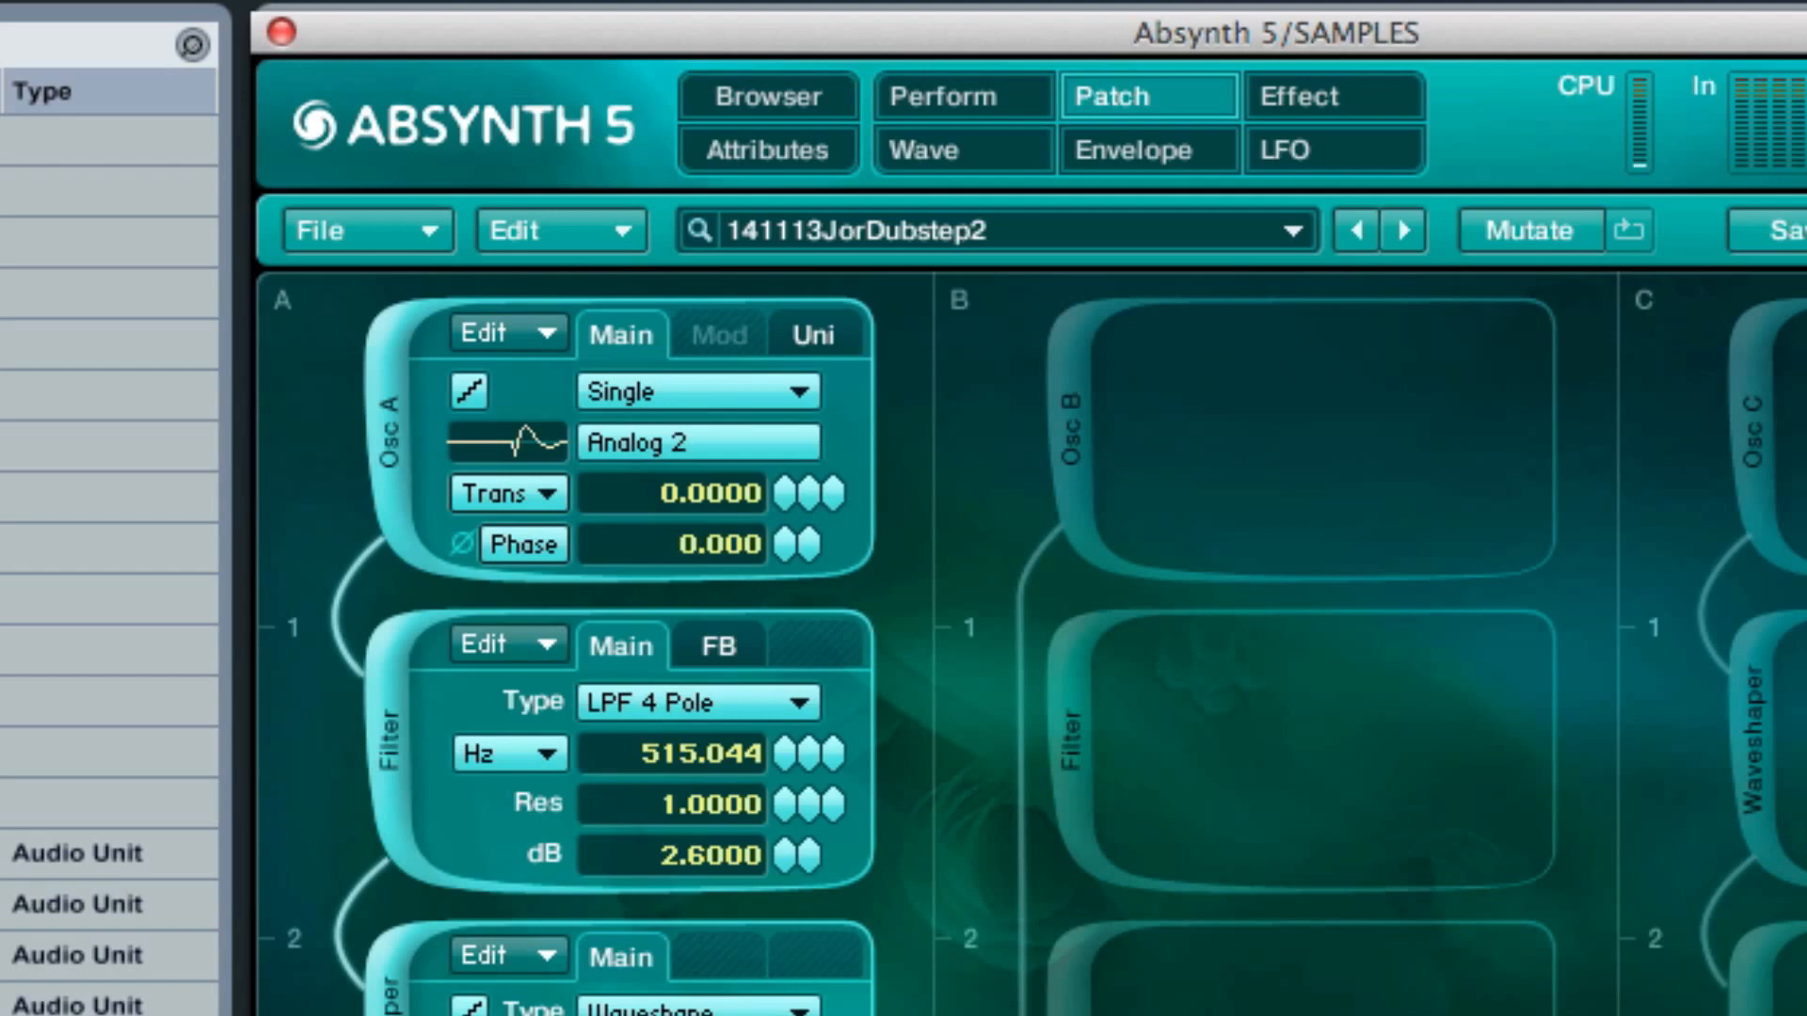
pyautogui.click(698, 1015)
pyautogui.scroll(-10, 1167, 753)
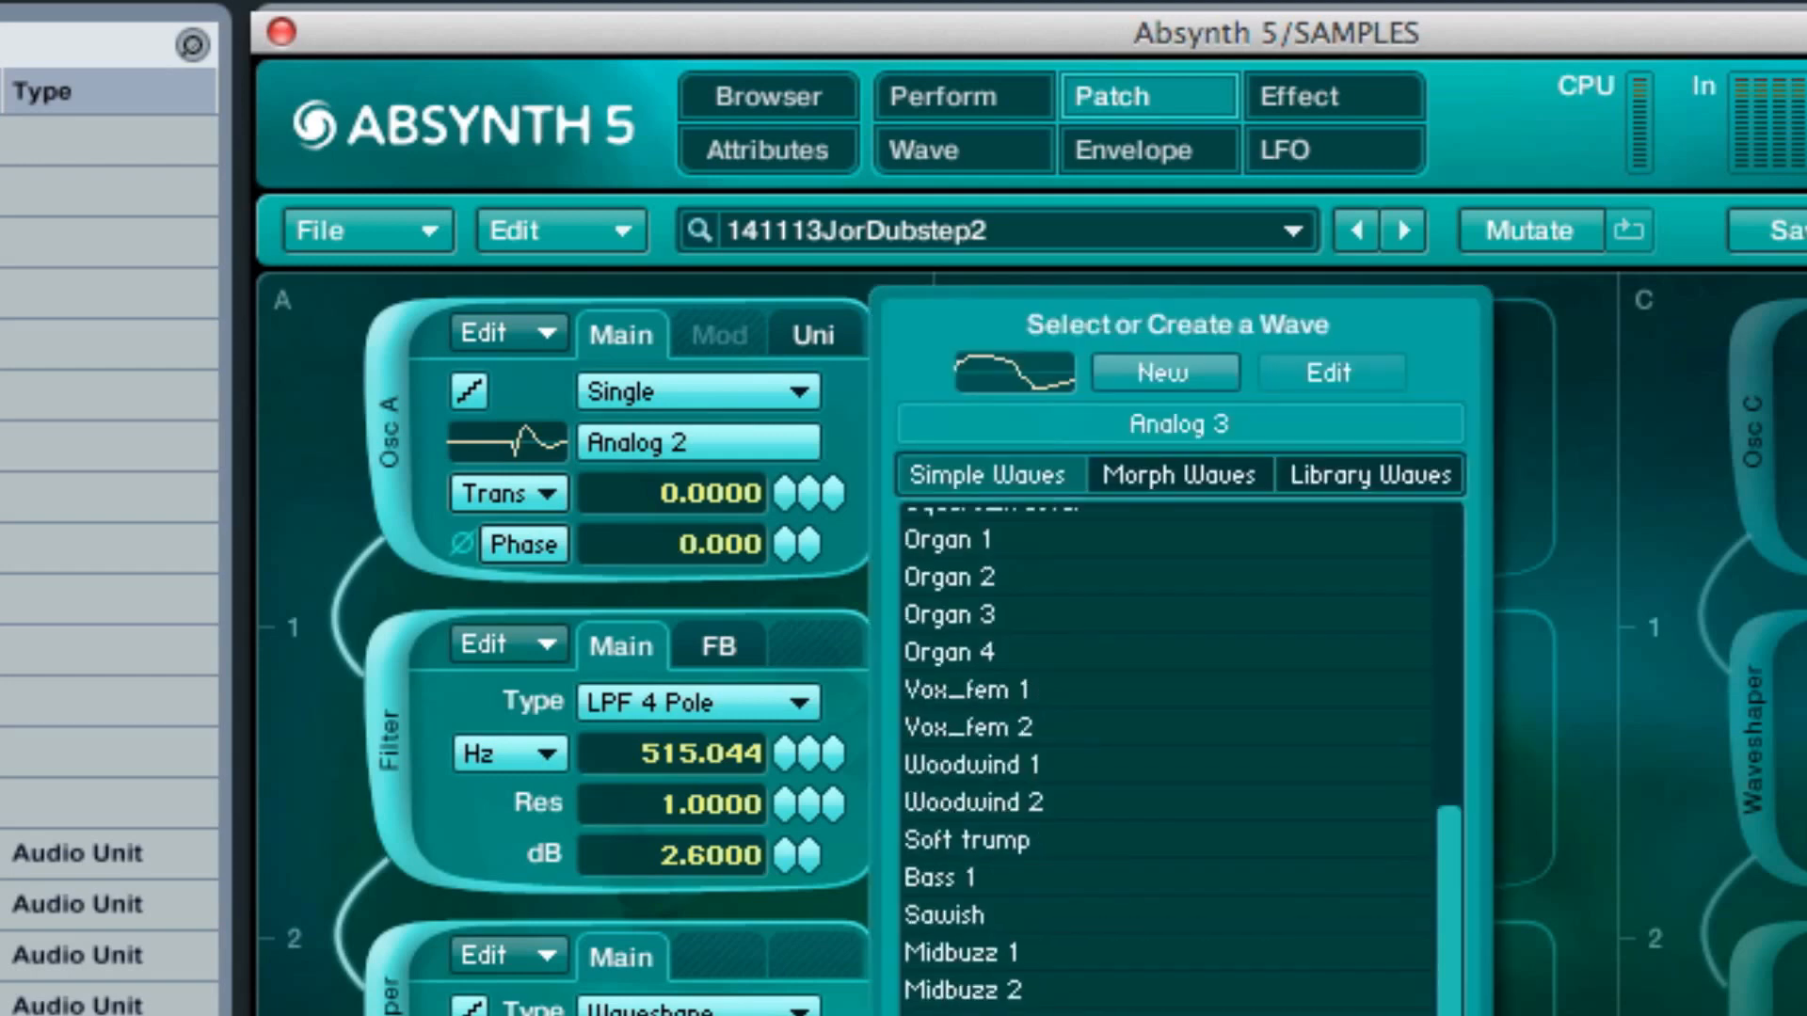
pyautogui.scroll(10, 1167, 753)
pyautogui.scroll(-10, 1167, 753)
pyautogui.press('Escape')
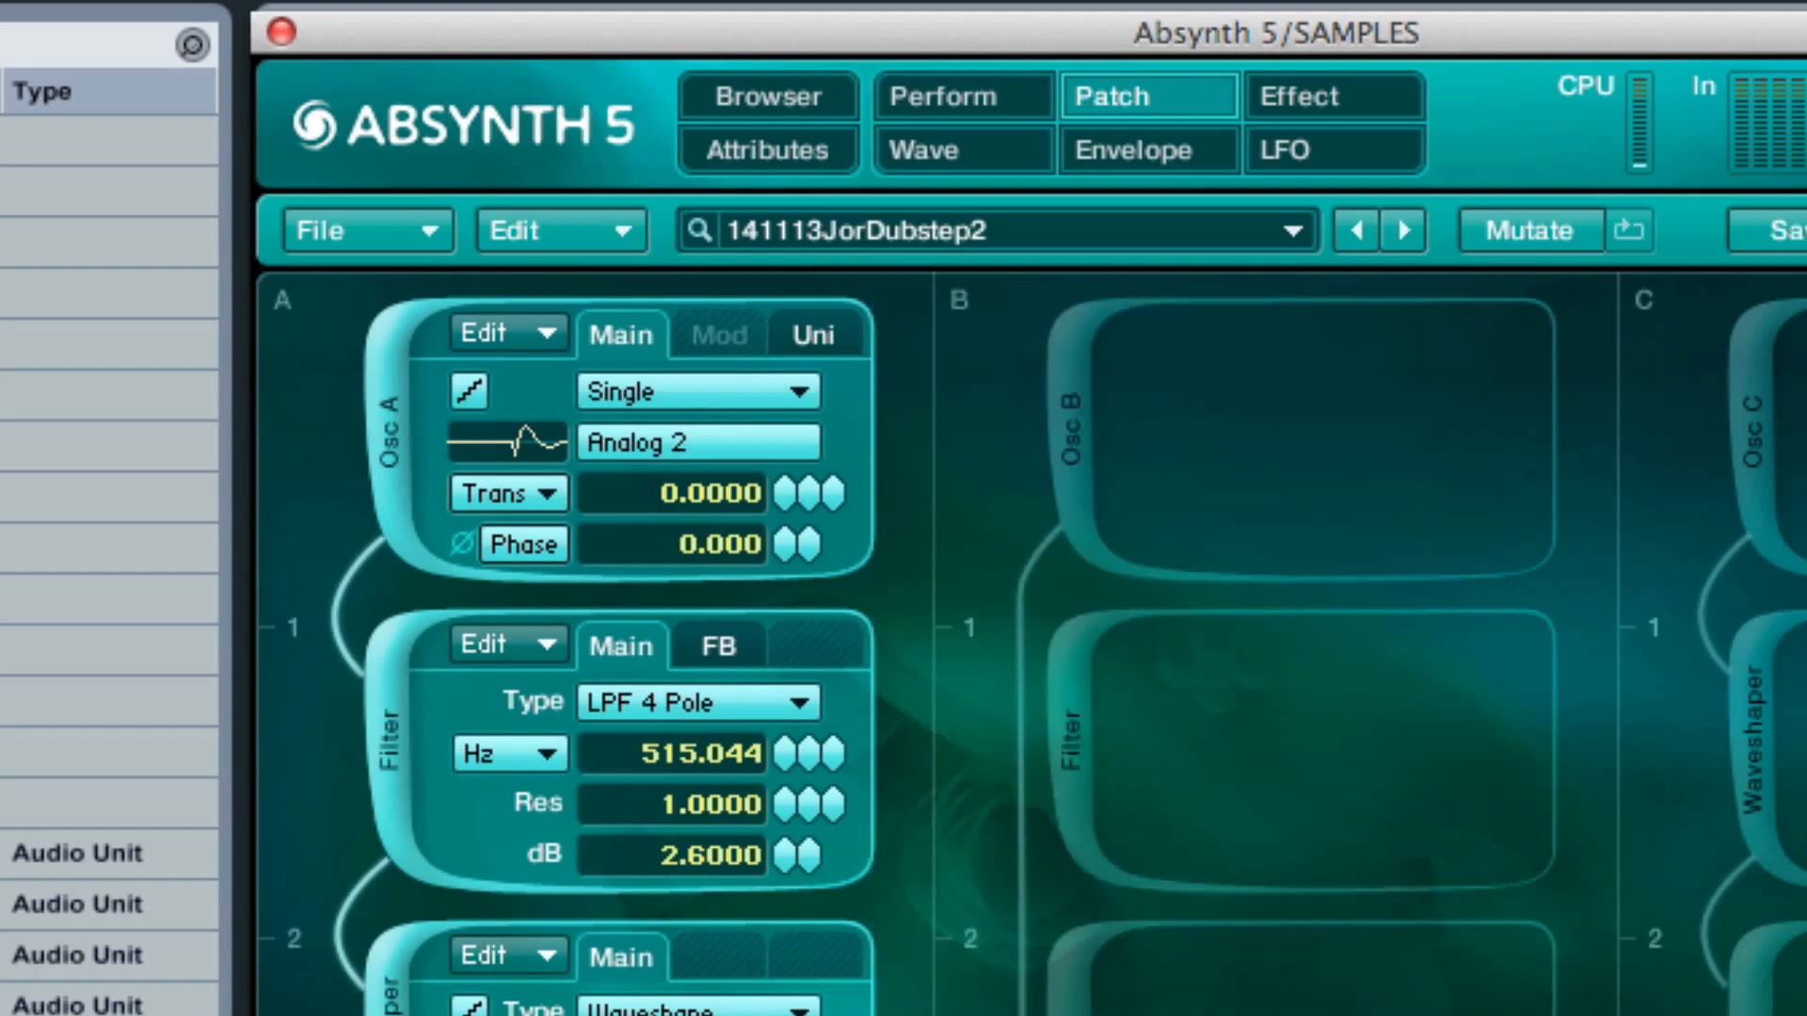
# - Examine the breakpoints of the Oscil A Main Pitch envelope, comparing transposition values of the high and low steps
pyautogui.click(1148, 147)
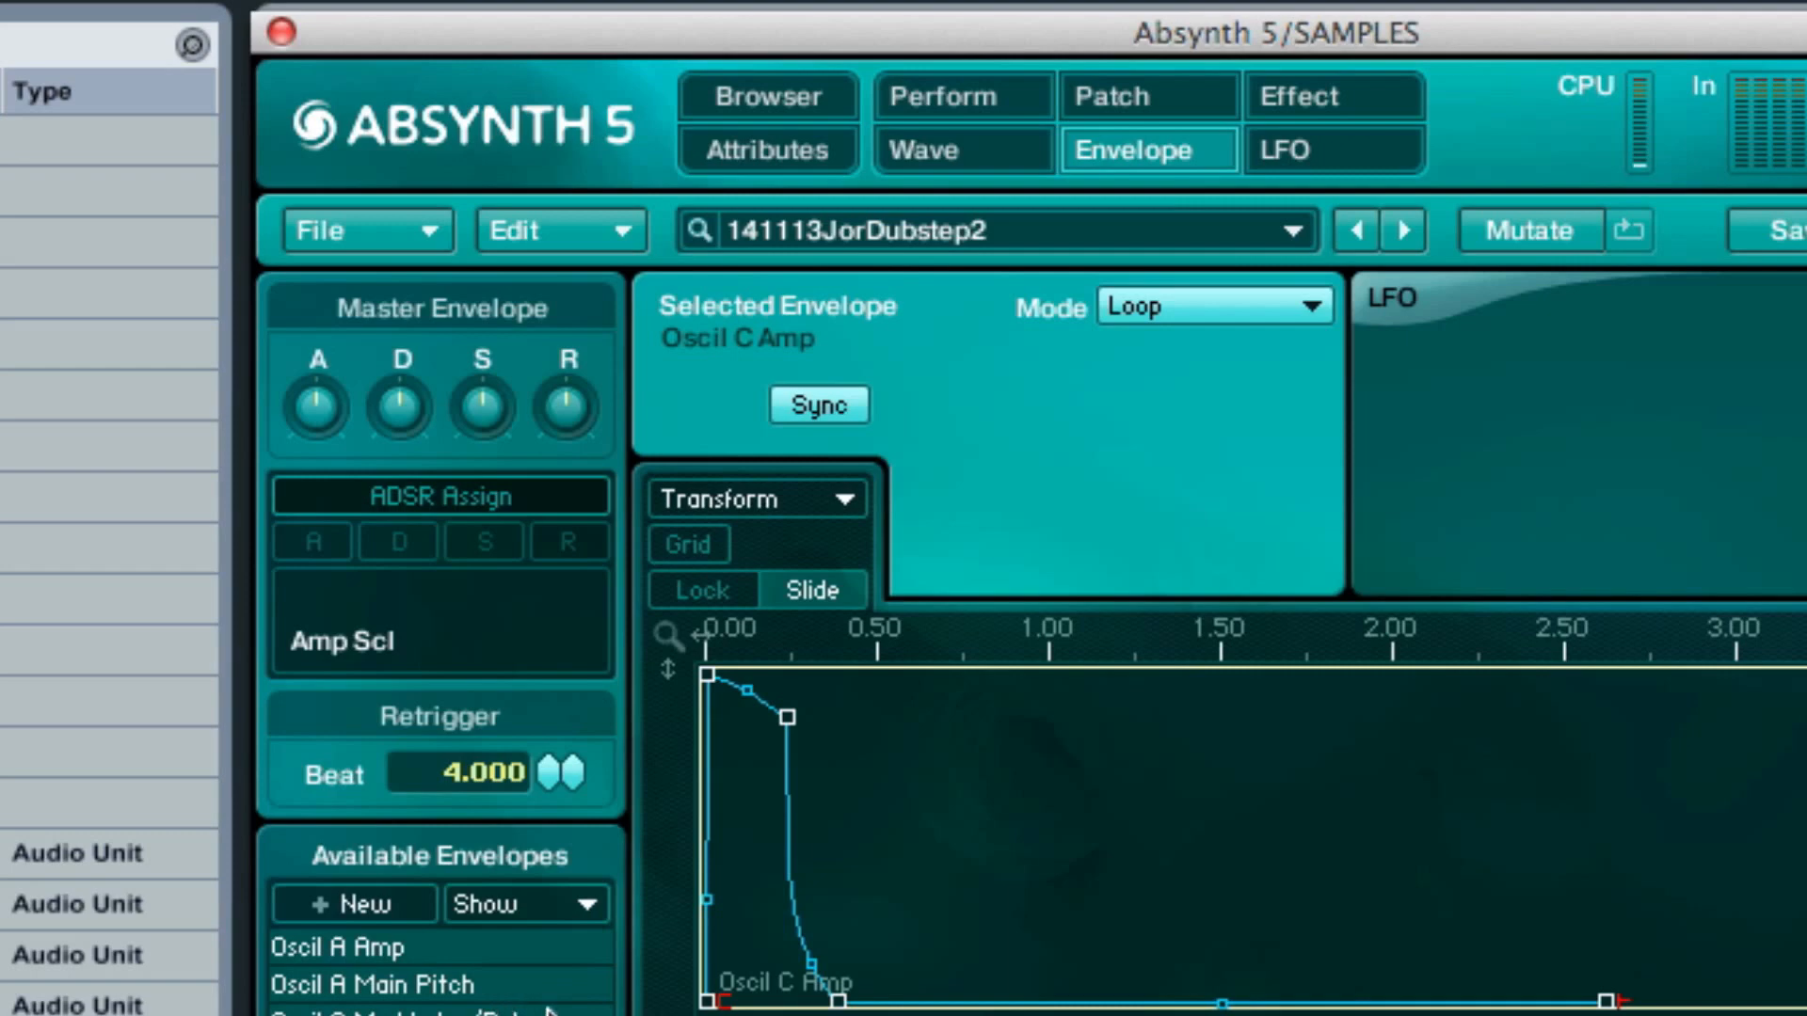
pyautogui.click(508, 986)
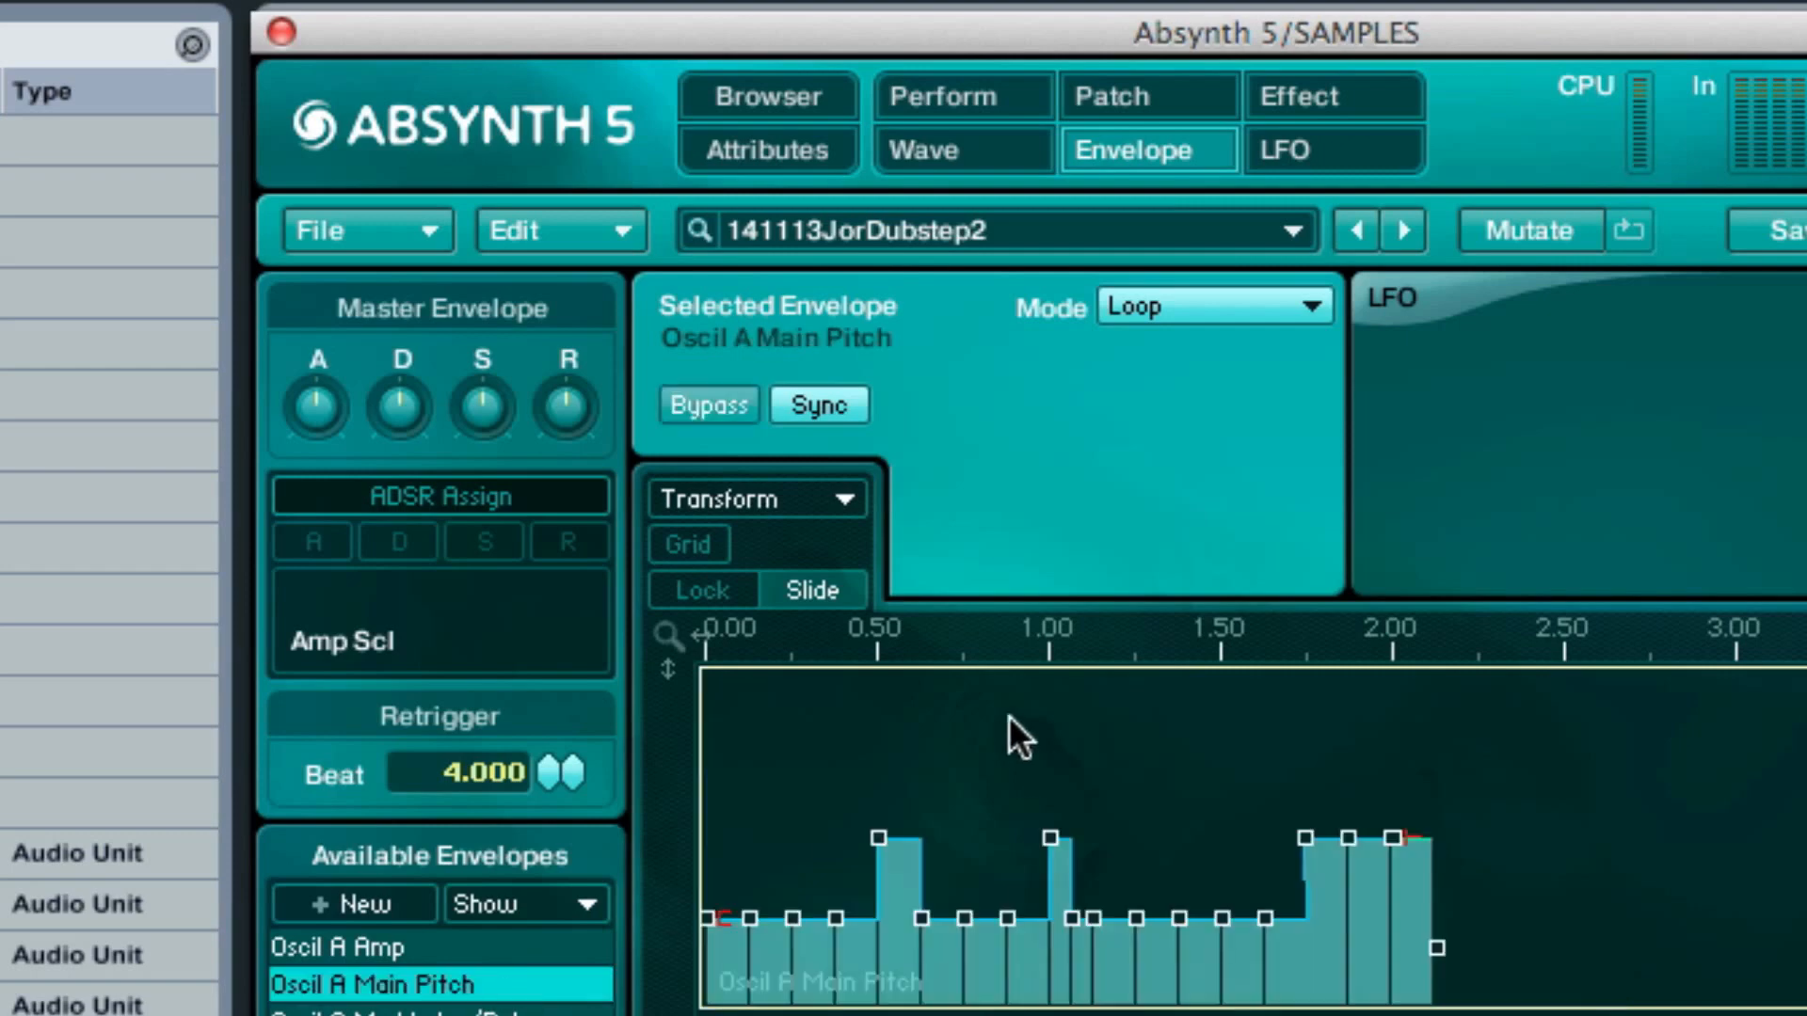
pyautogui.moveTo(939, 648); pyautogui.dragTo(1331, 689)
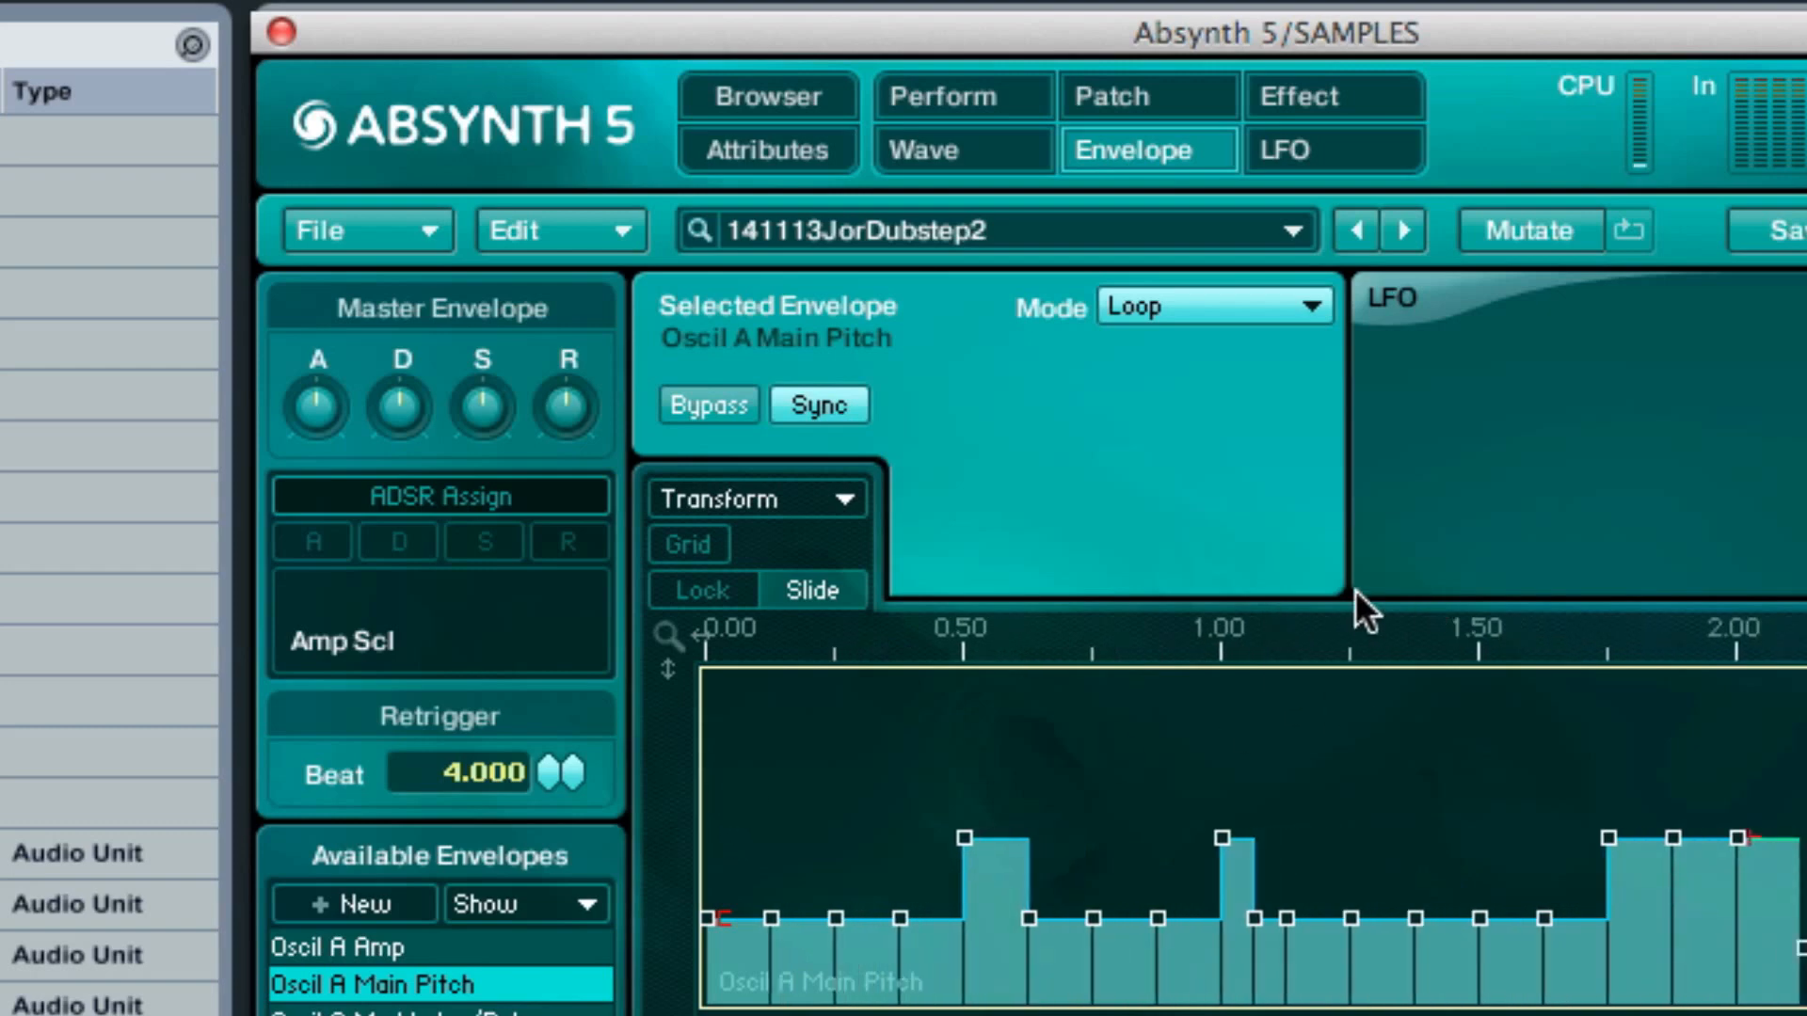
pyautogui.click(964, 838)
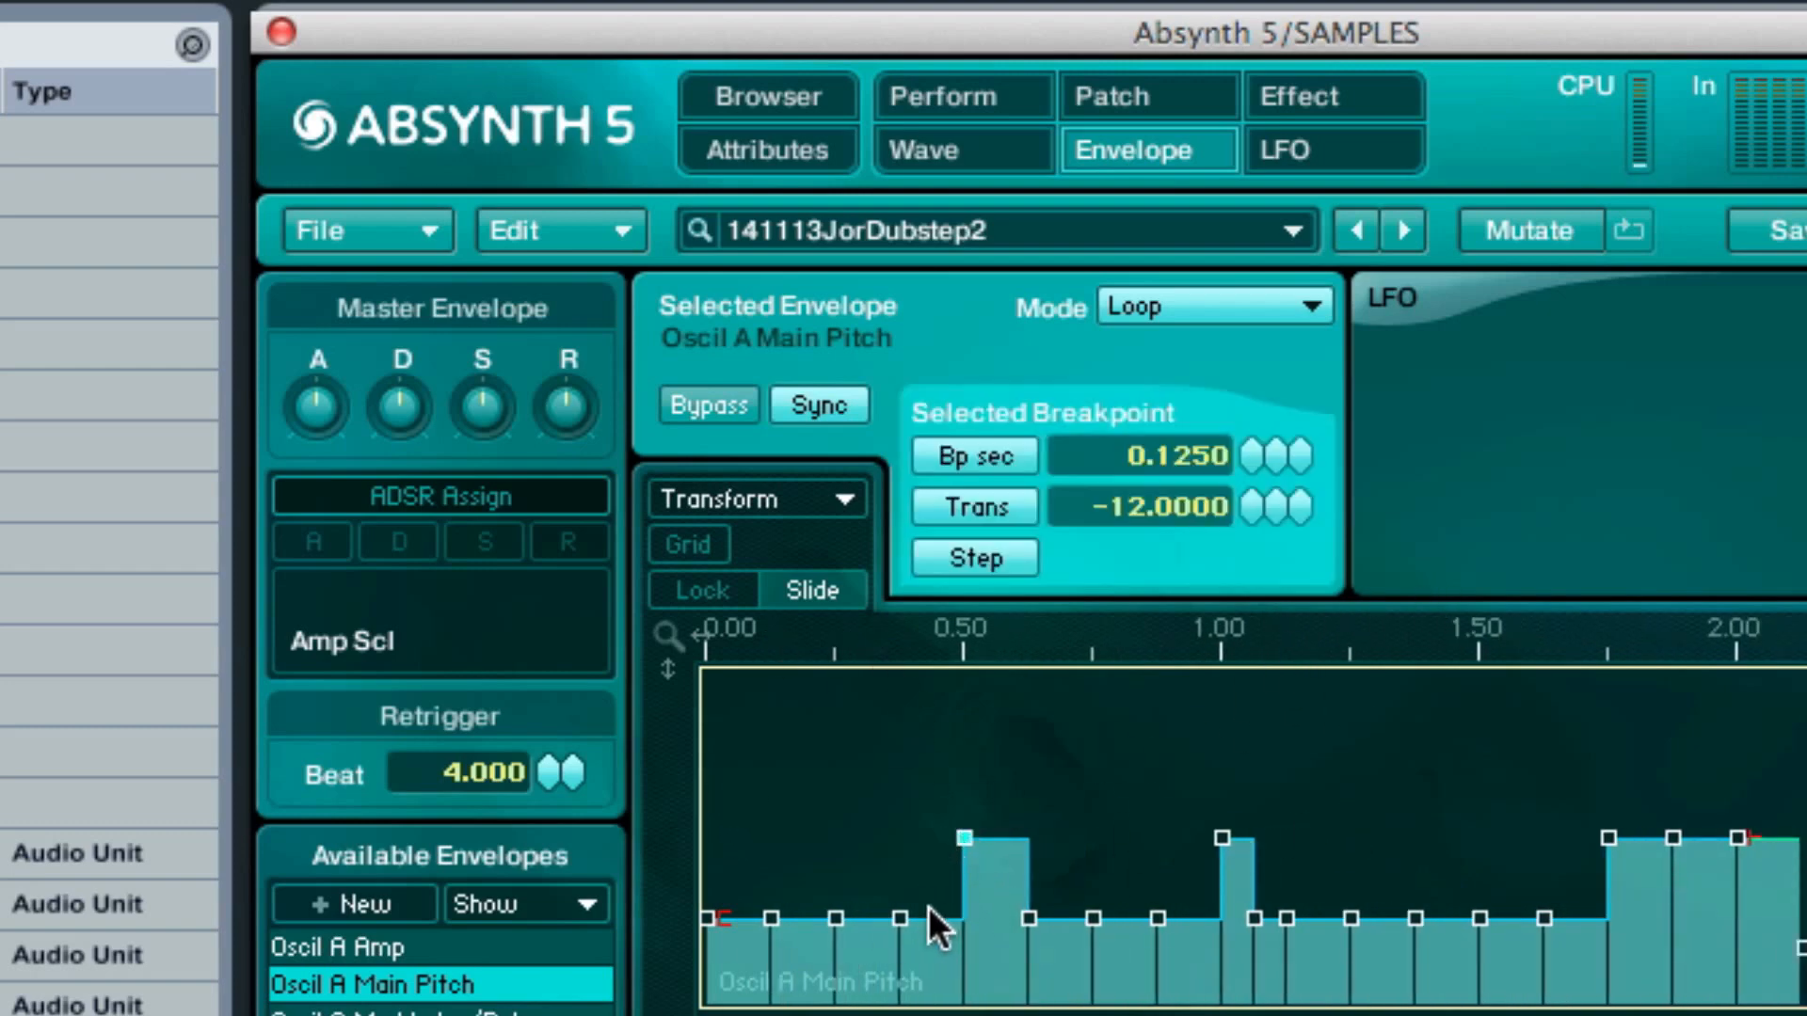
pyautogui.click(898, 917)
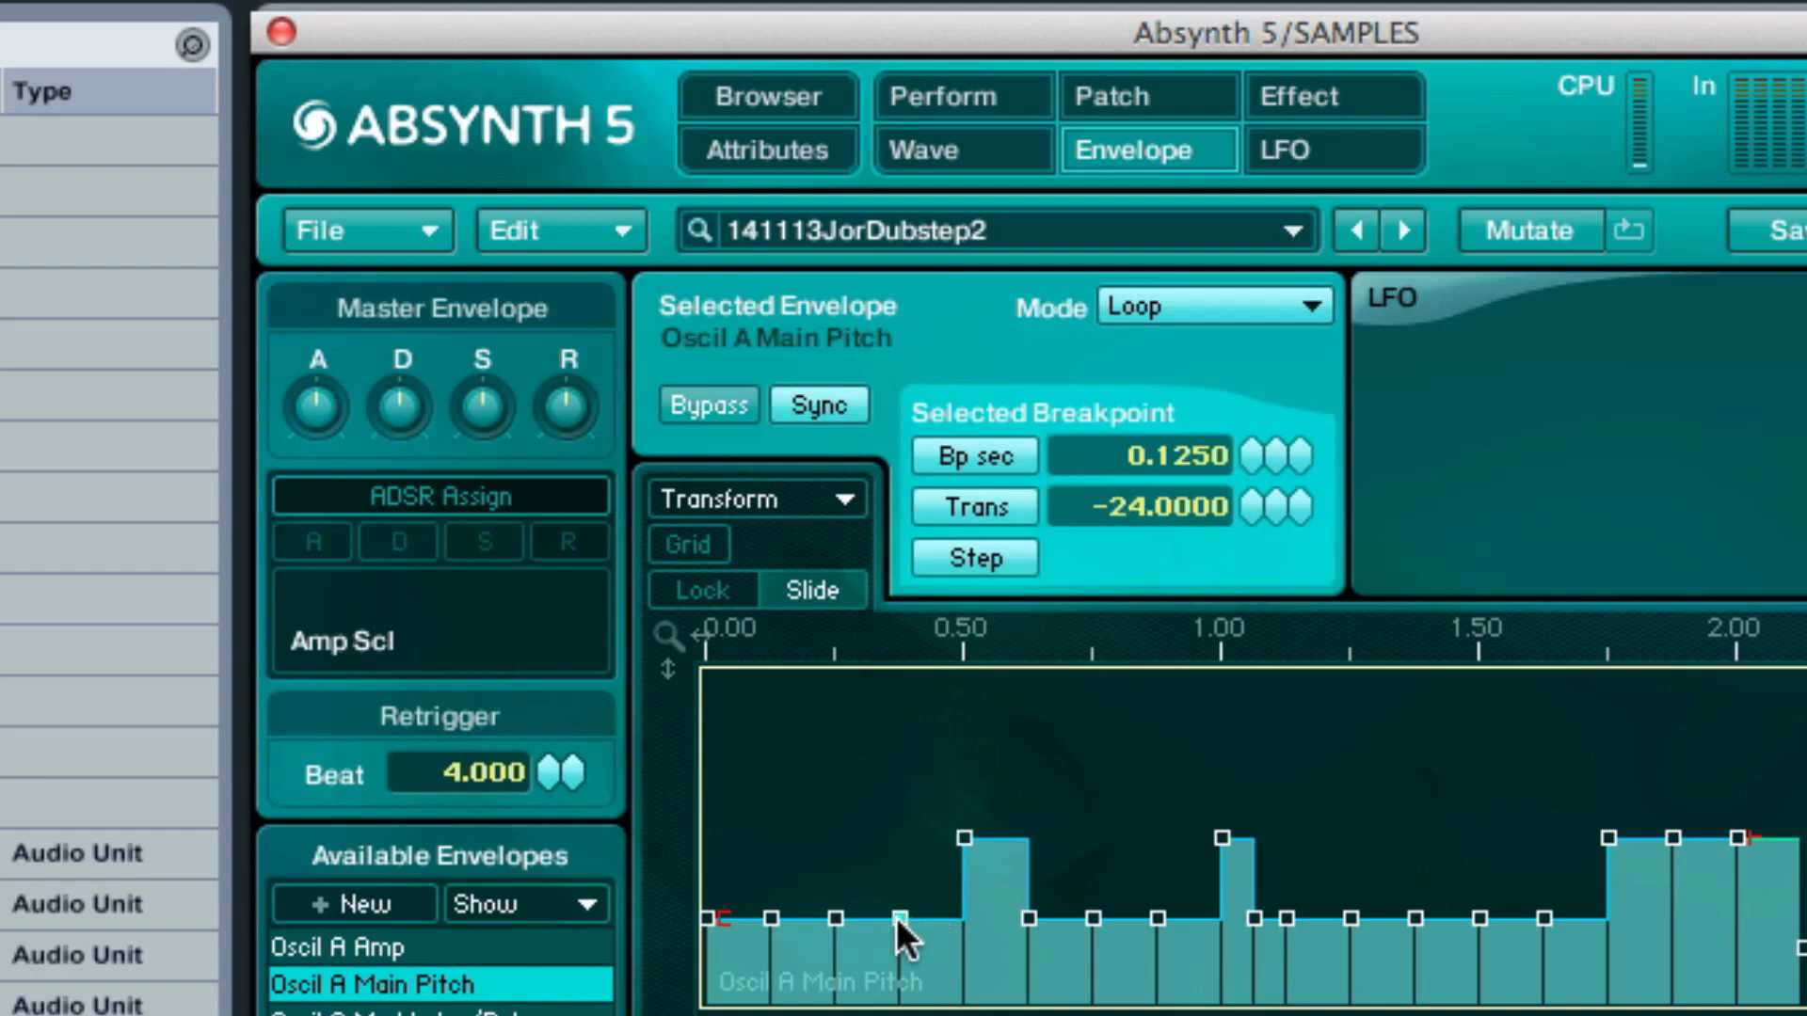
pyautogui.click(1222, 837)
# - Examine the full length of the Filter A1 Freq envelope
pyautogui.click(396, 1013)
pyautogui.click(395, 1015)
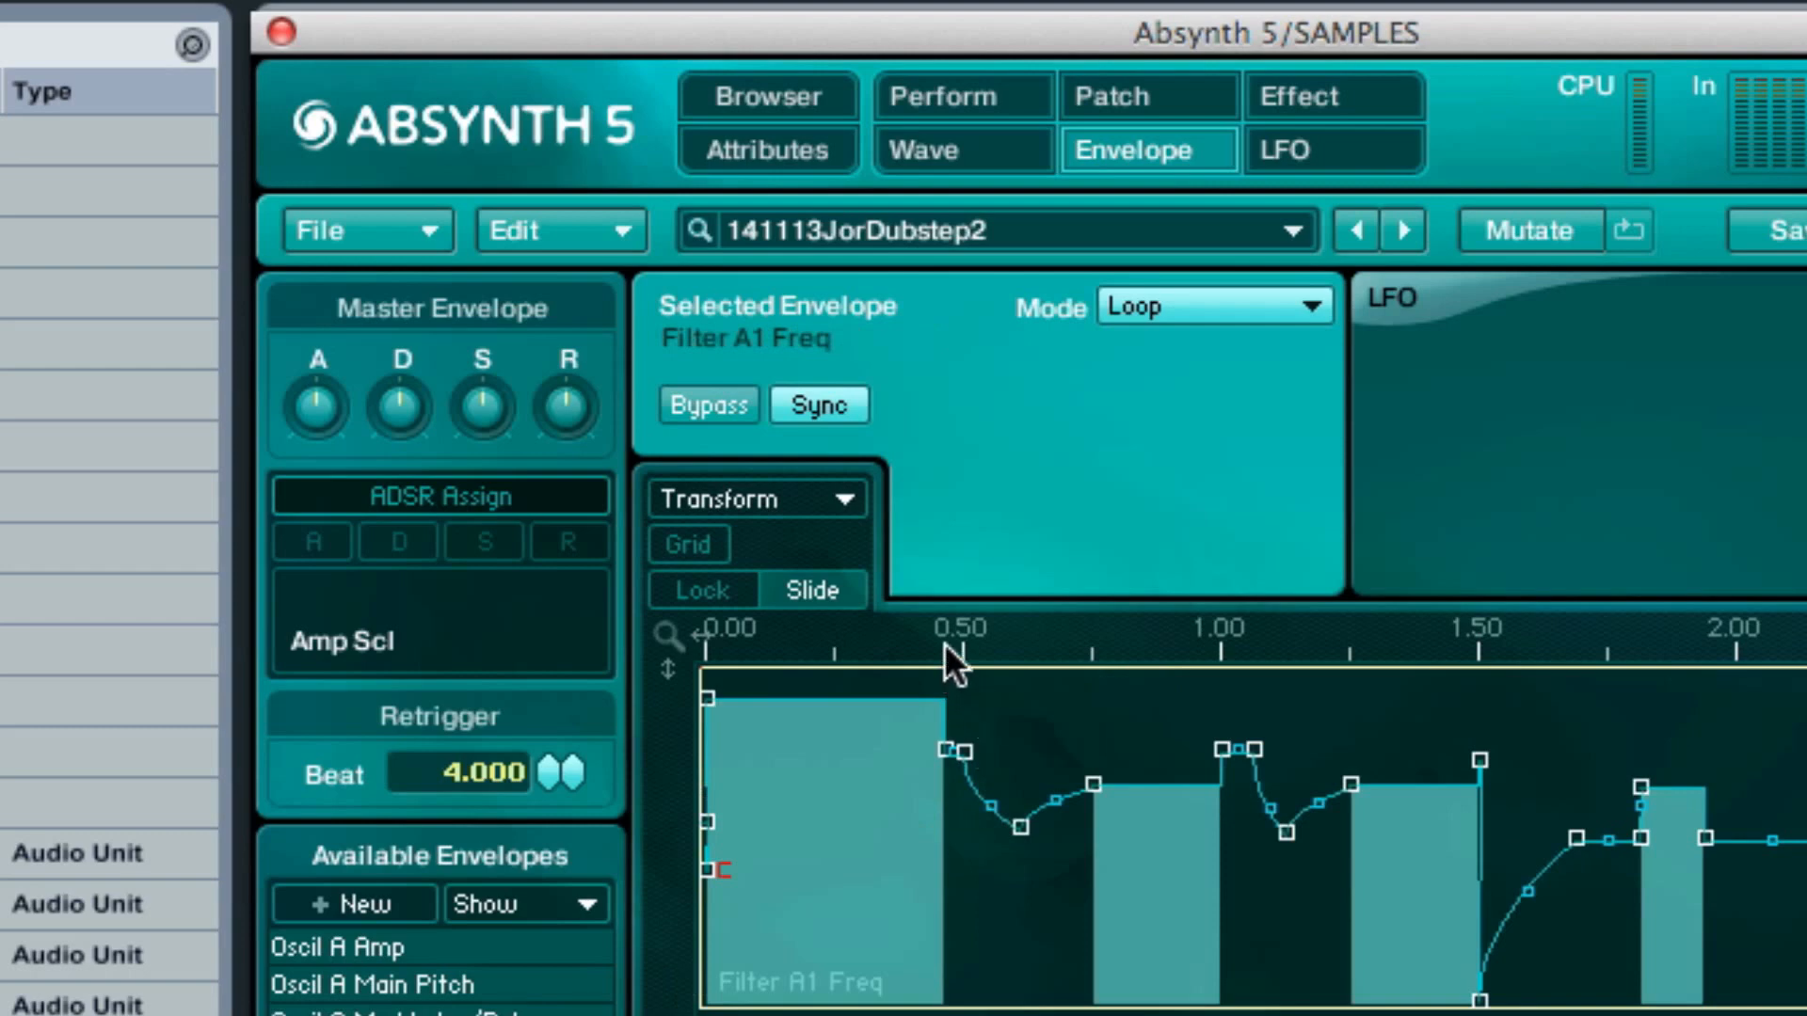
pyautogui.moveTo(945, 642); pyautogui.dragTo(796, 627)
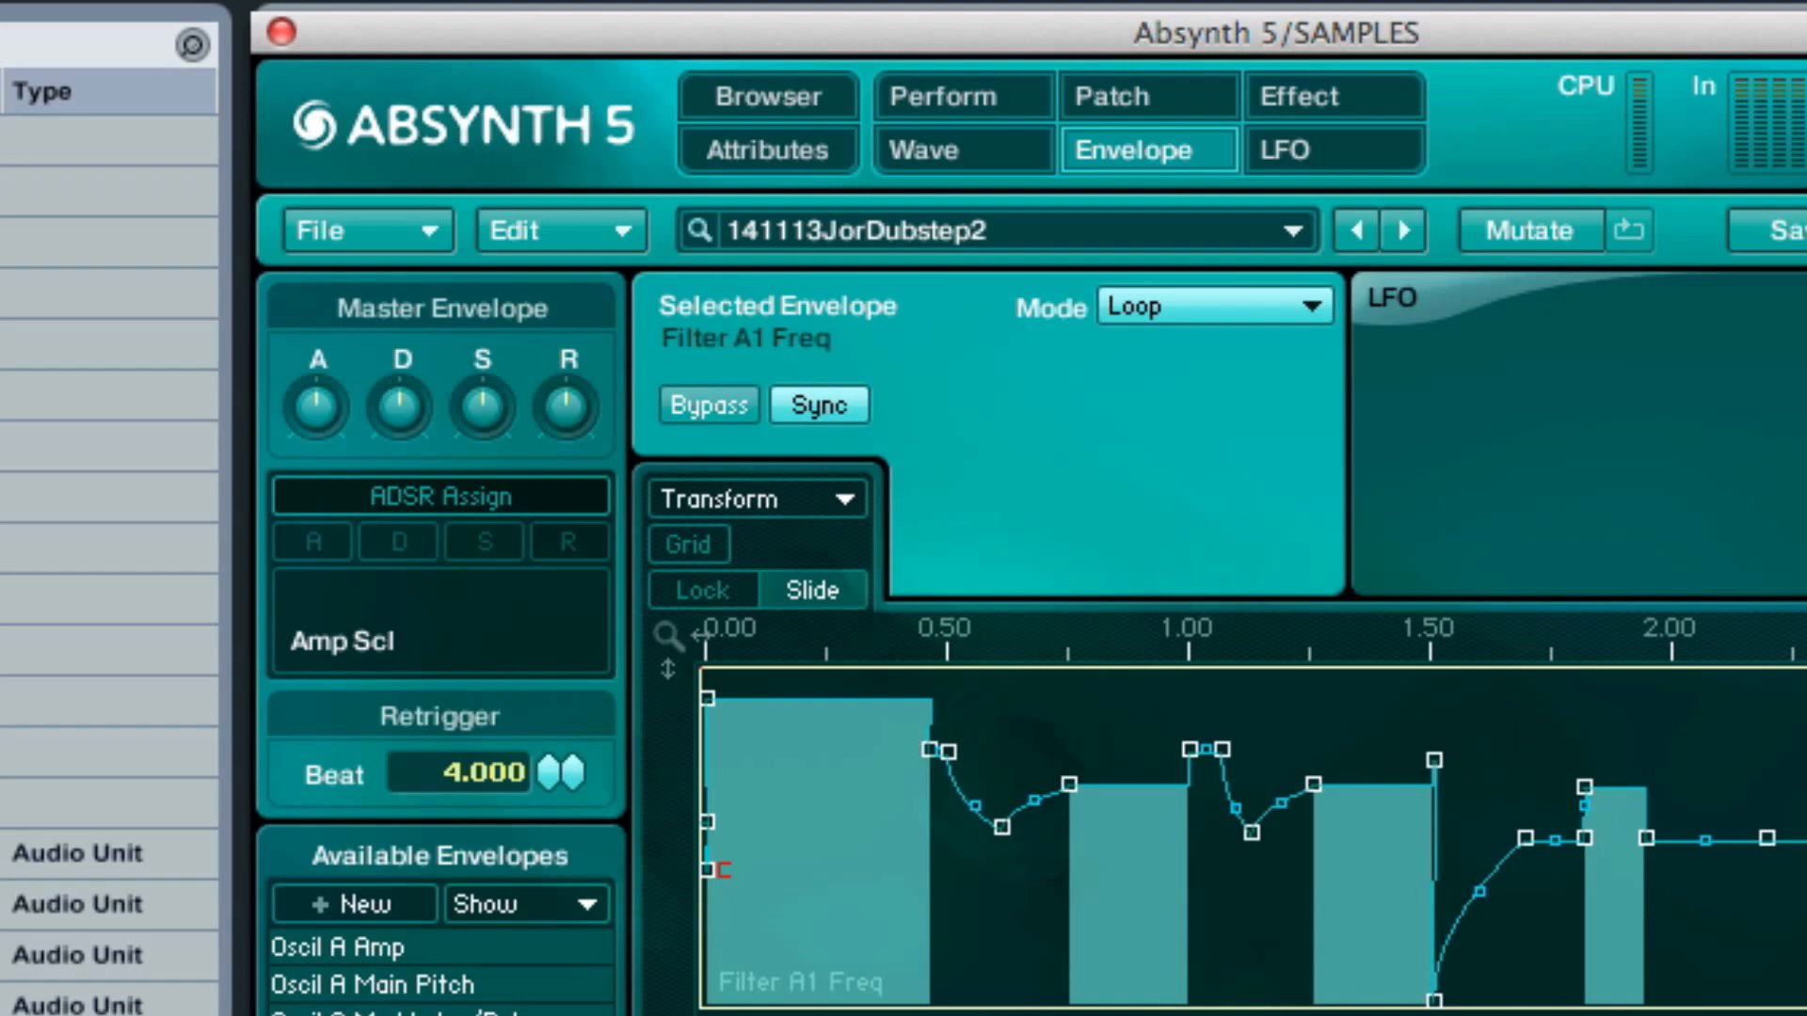
pyautogui.moveTo(1779, 629); pyautogui.dragTo(1806, 629)
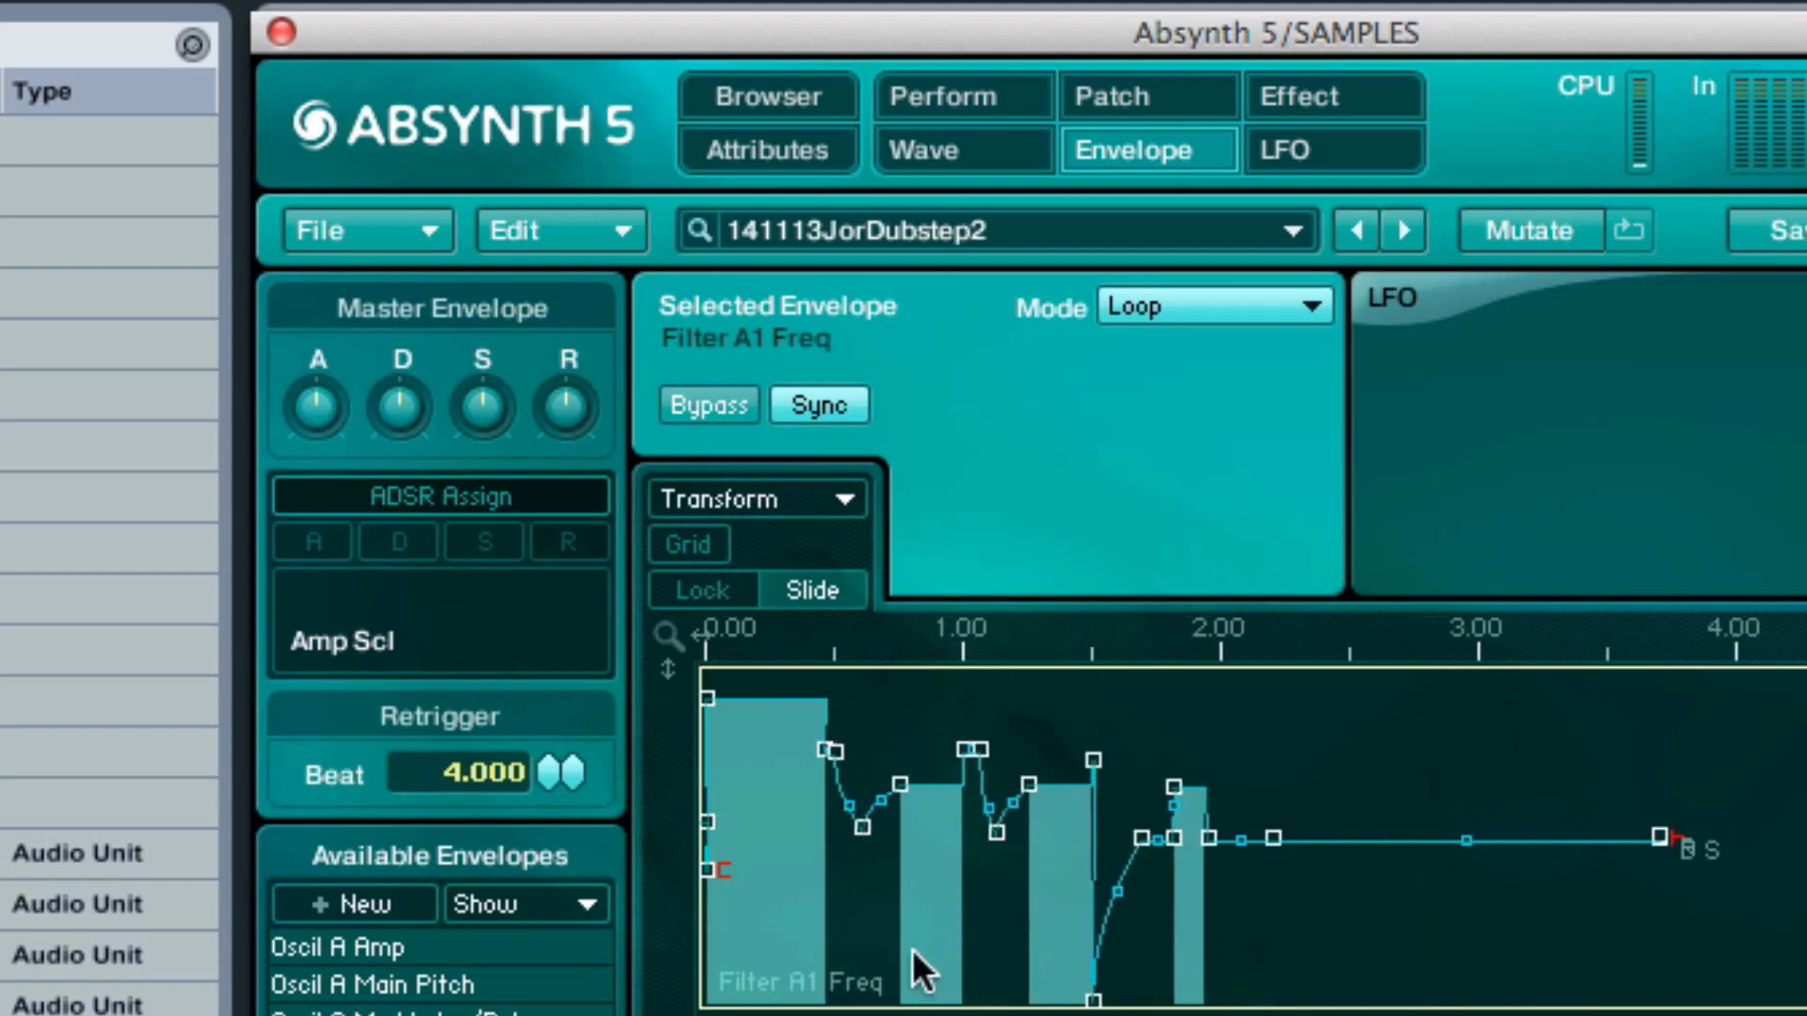
# - Create a second Oscil A Main Pitch envelope and shape it into a freehand zigzag of added and moved breakpoints
pyautogui.click(393, 904)
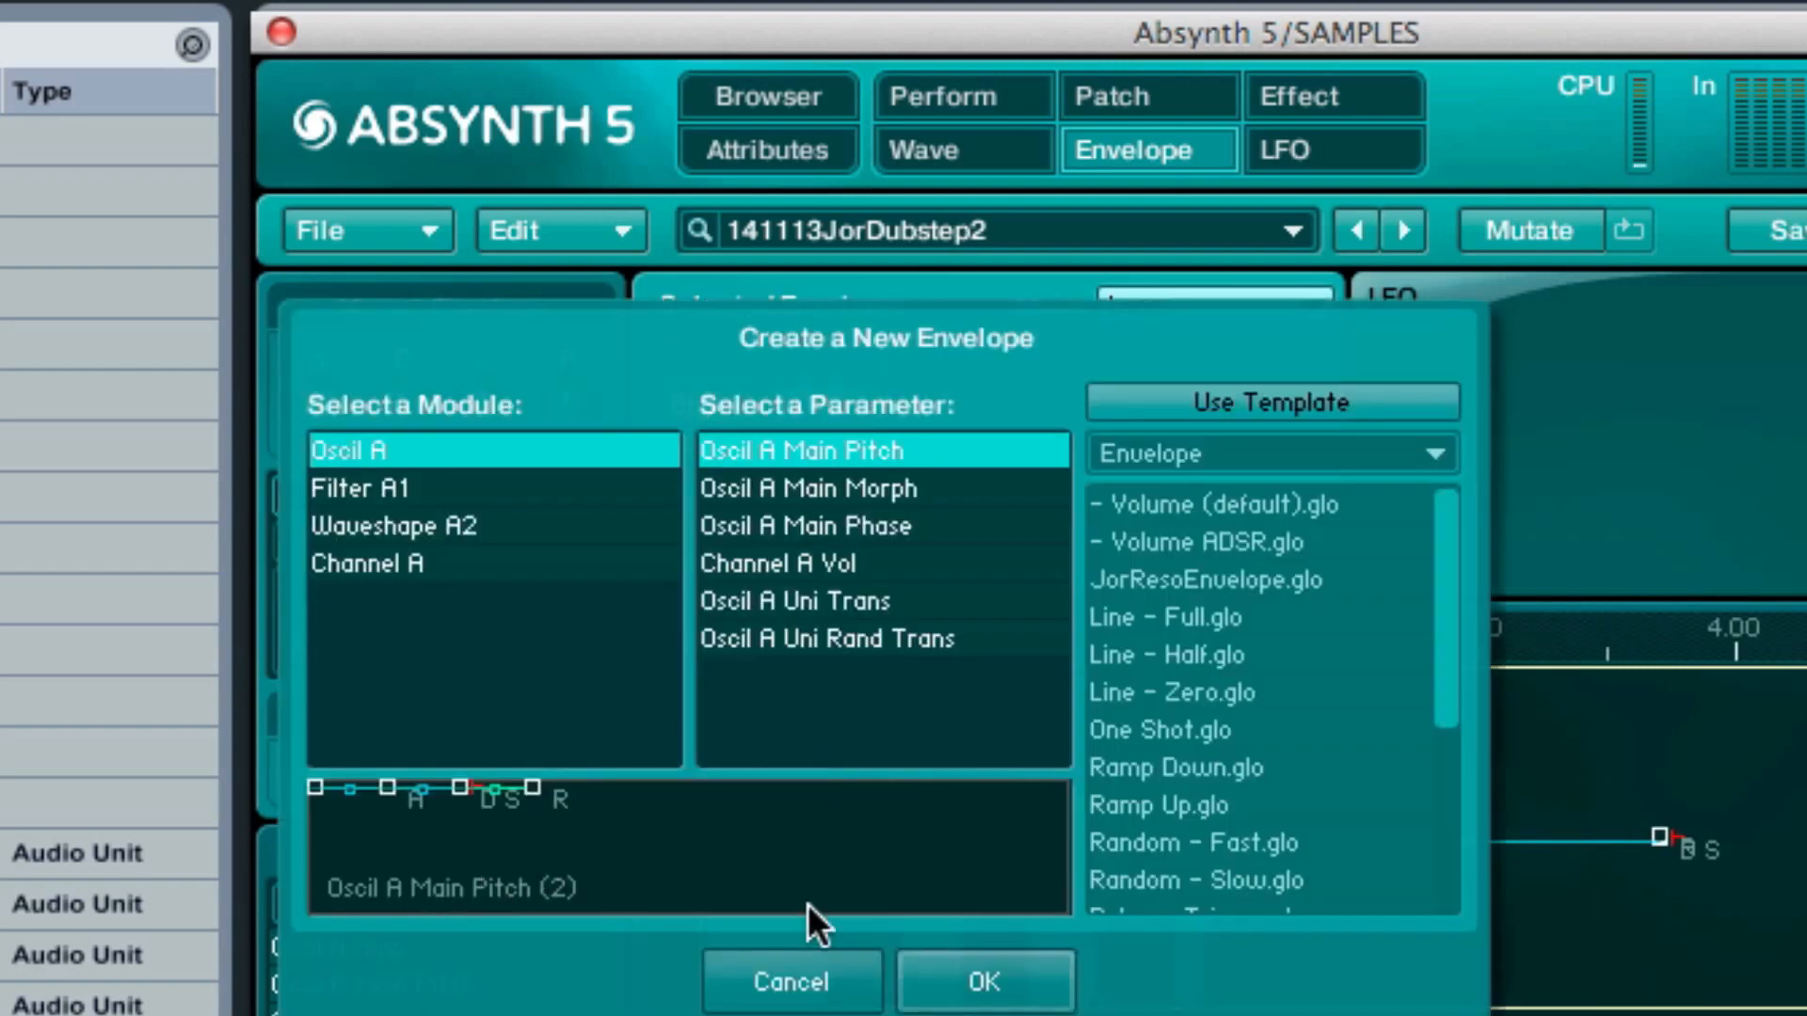
pyautogui.click(999, 979)
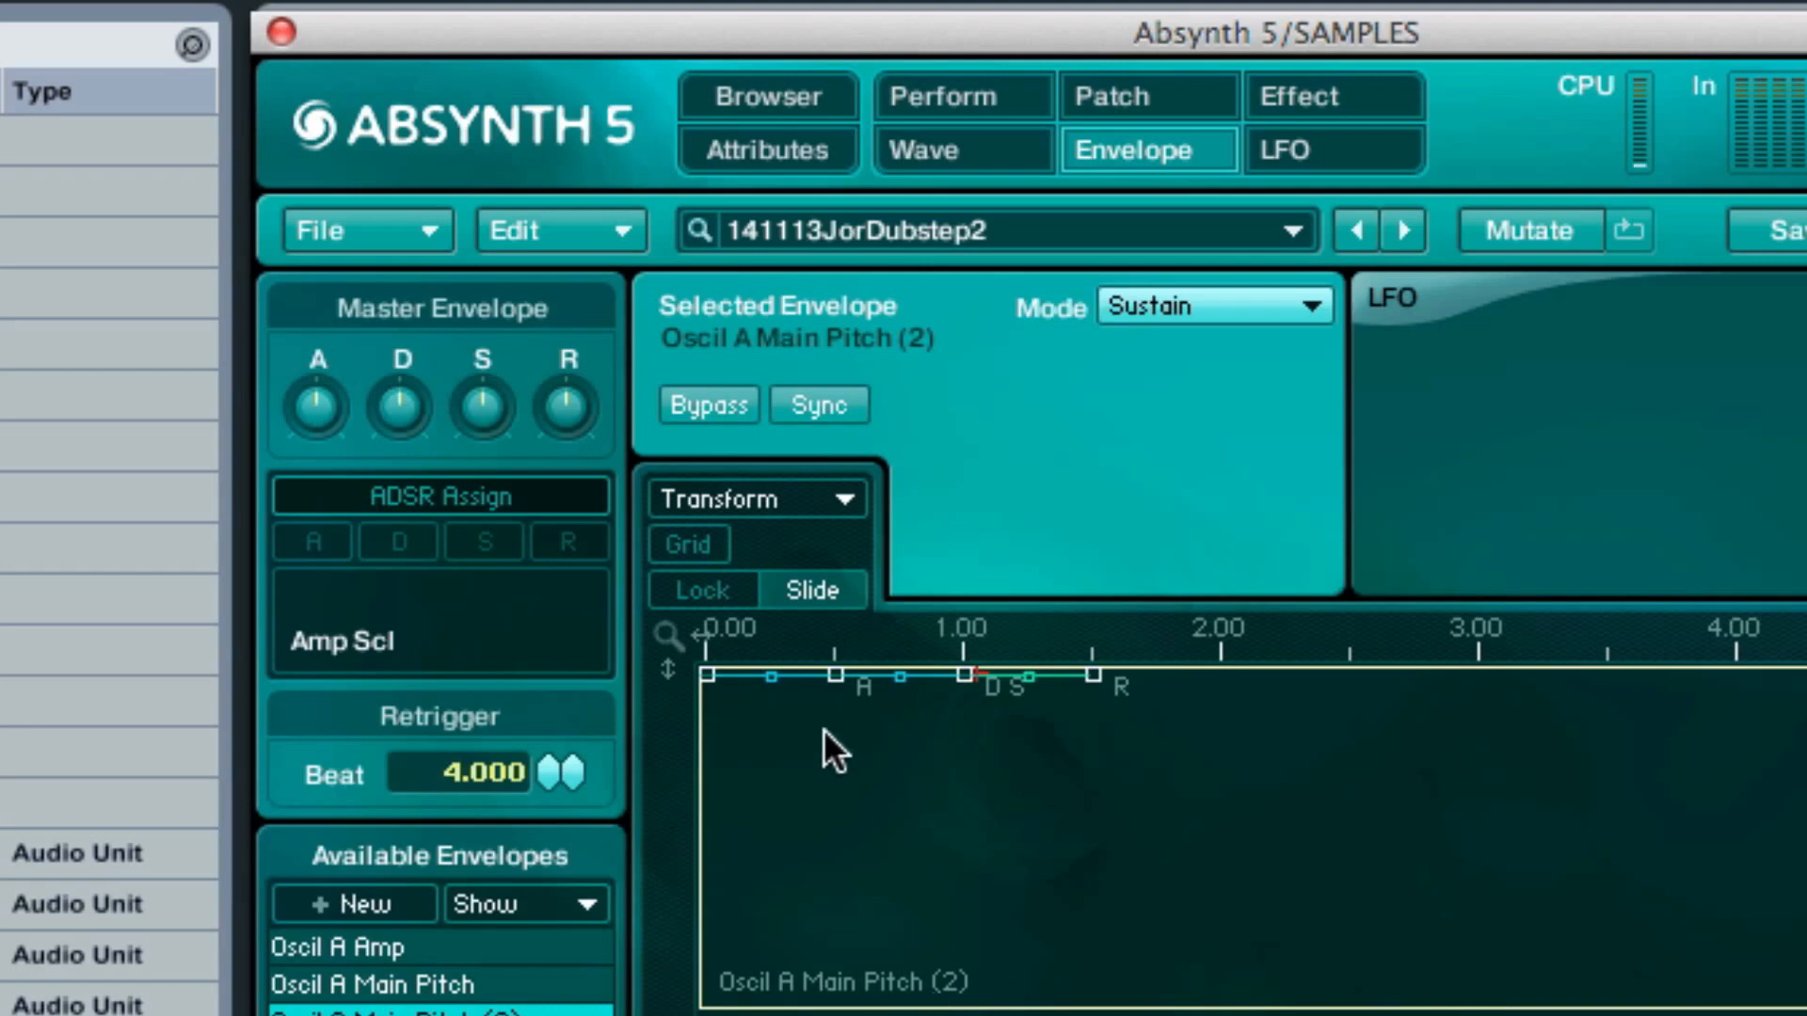
pyautogui.moveTo(822, 674); pyautogui.dragTo(974, 783)
pyautogui.click(879, 770)
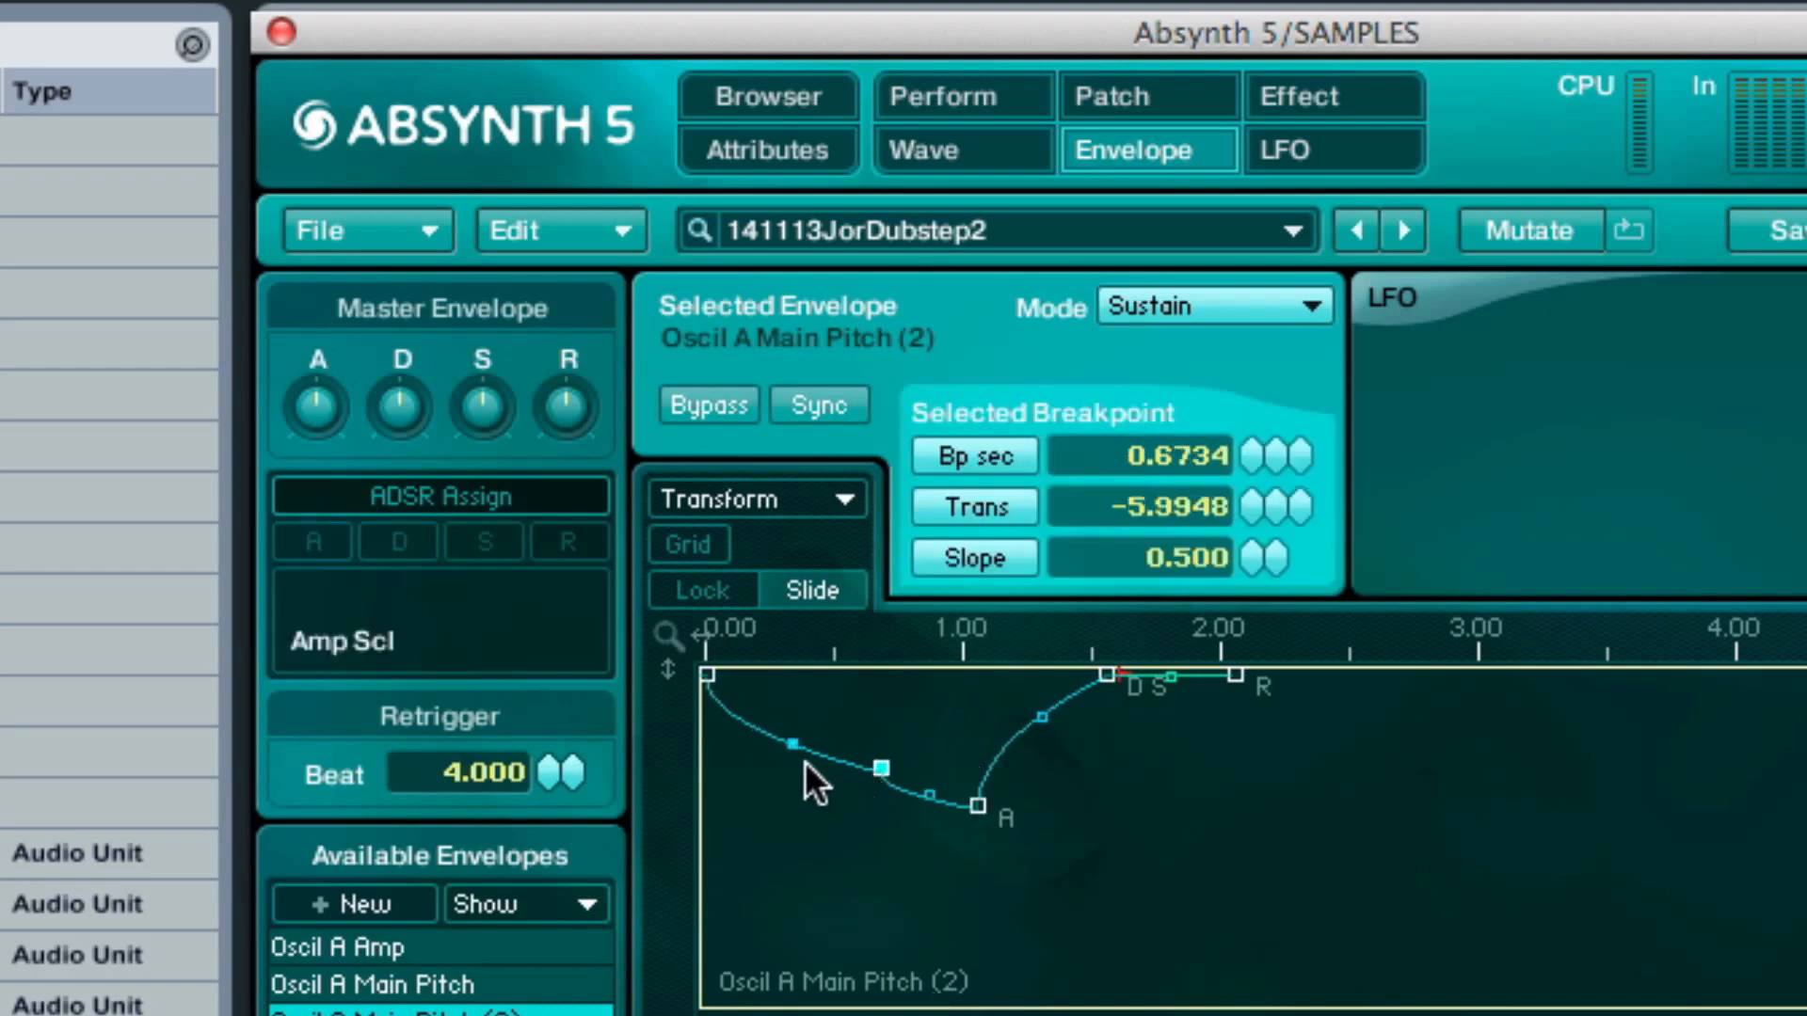
pyautogui.rightClick(808, 771)
pyautogui.moveTo(807, 772); pyautogui.dragTo(833, 943)
pyautogui.rightClick(903, 768)
pyautogui.rightClick(981, 758)
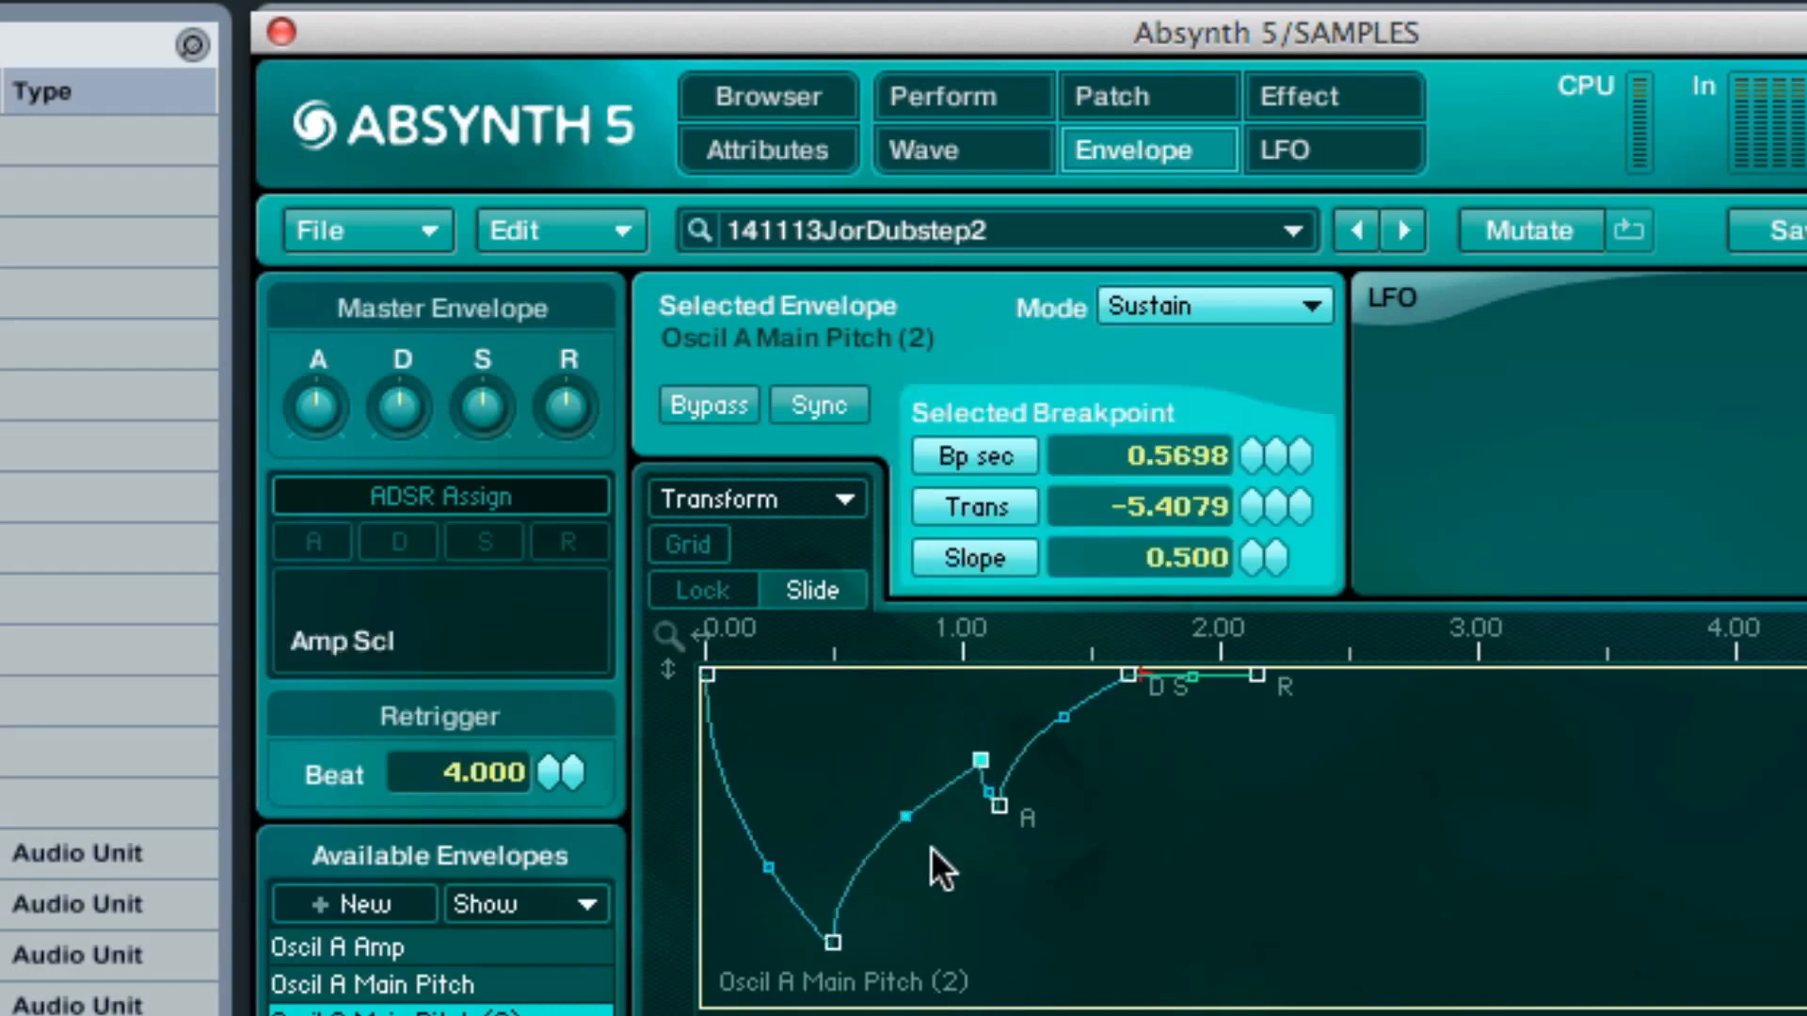
pyautogui.moveTo(1000, 806); pyautogui.dragTo(1212, 892)
pyautogui.rightClick(1268, 753)
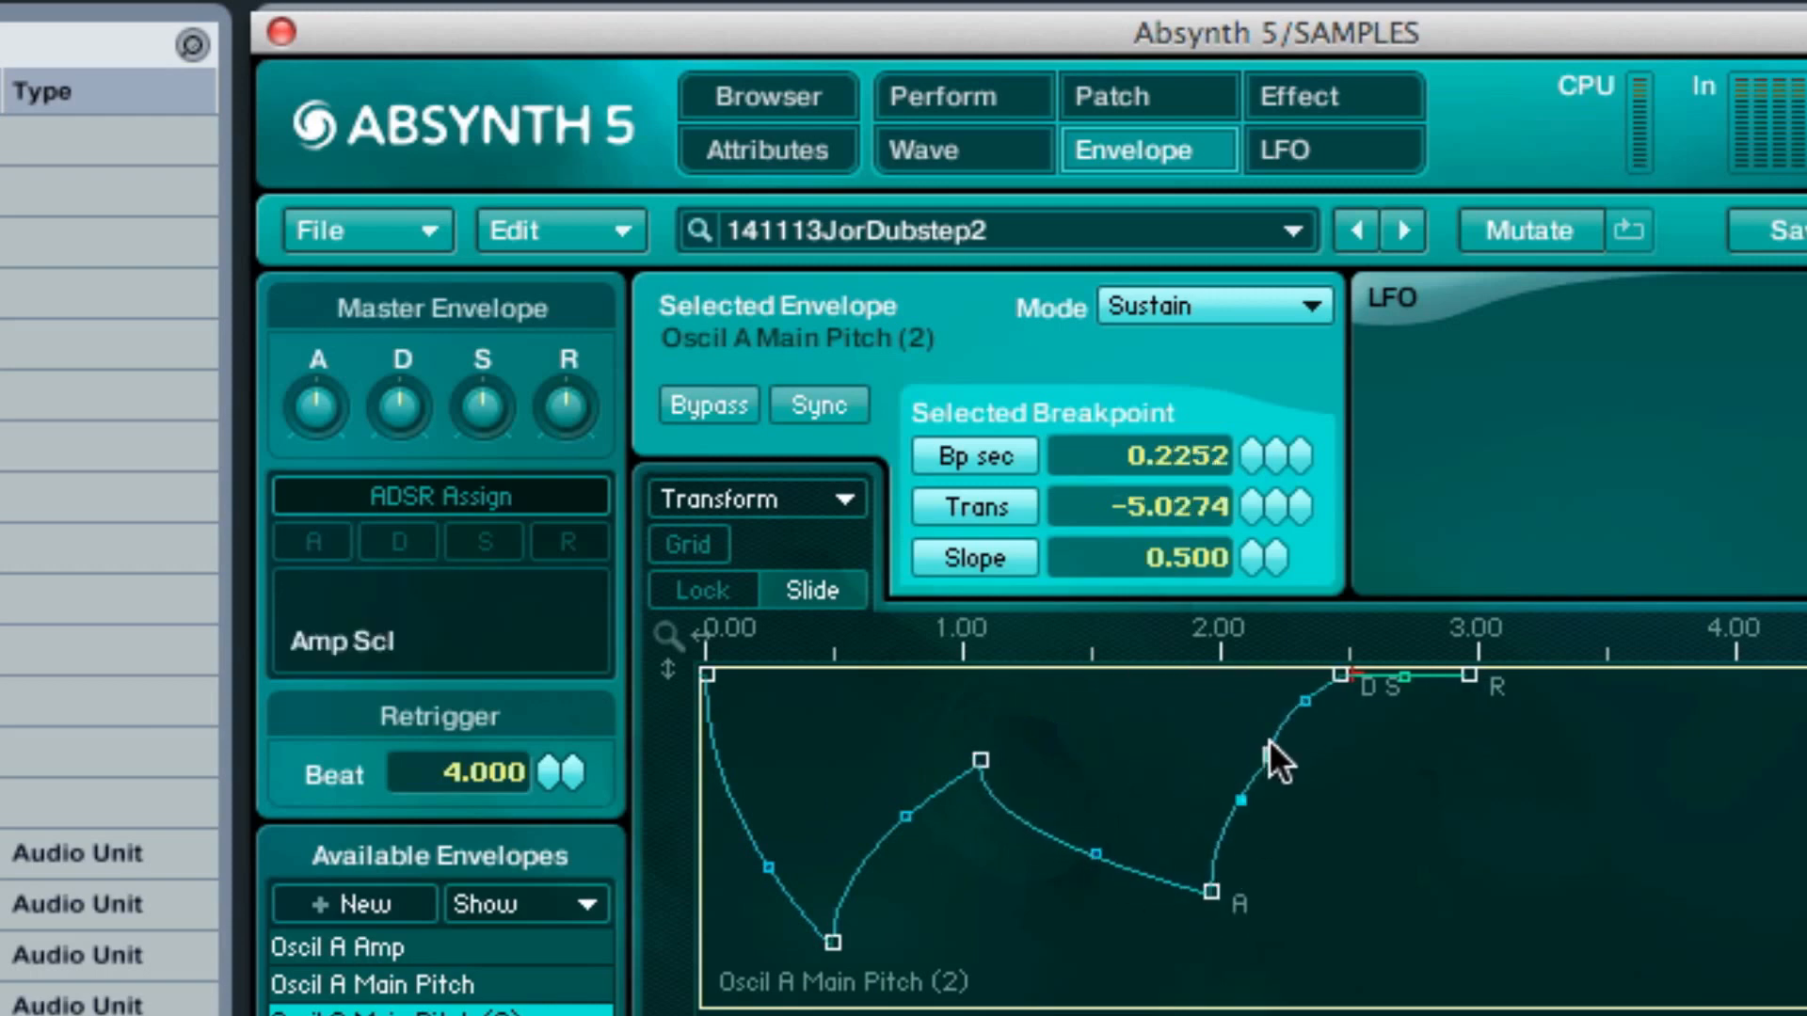
pyautogui.moveTo(1269, 740); pyautogui.dragTo(1222, 920)
pyautogui.rightClick(1076, 739)
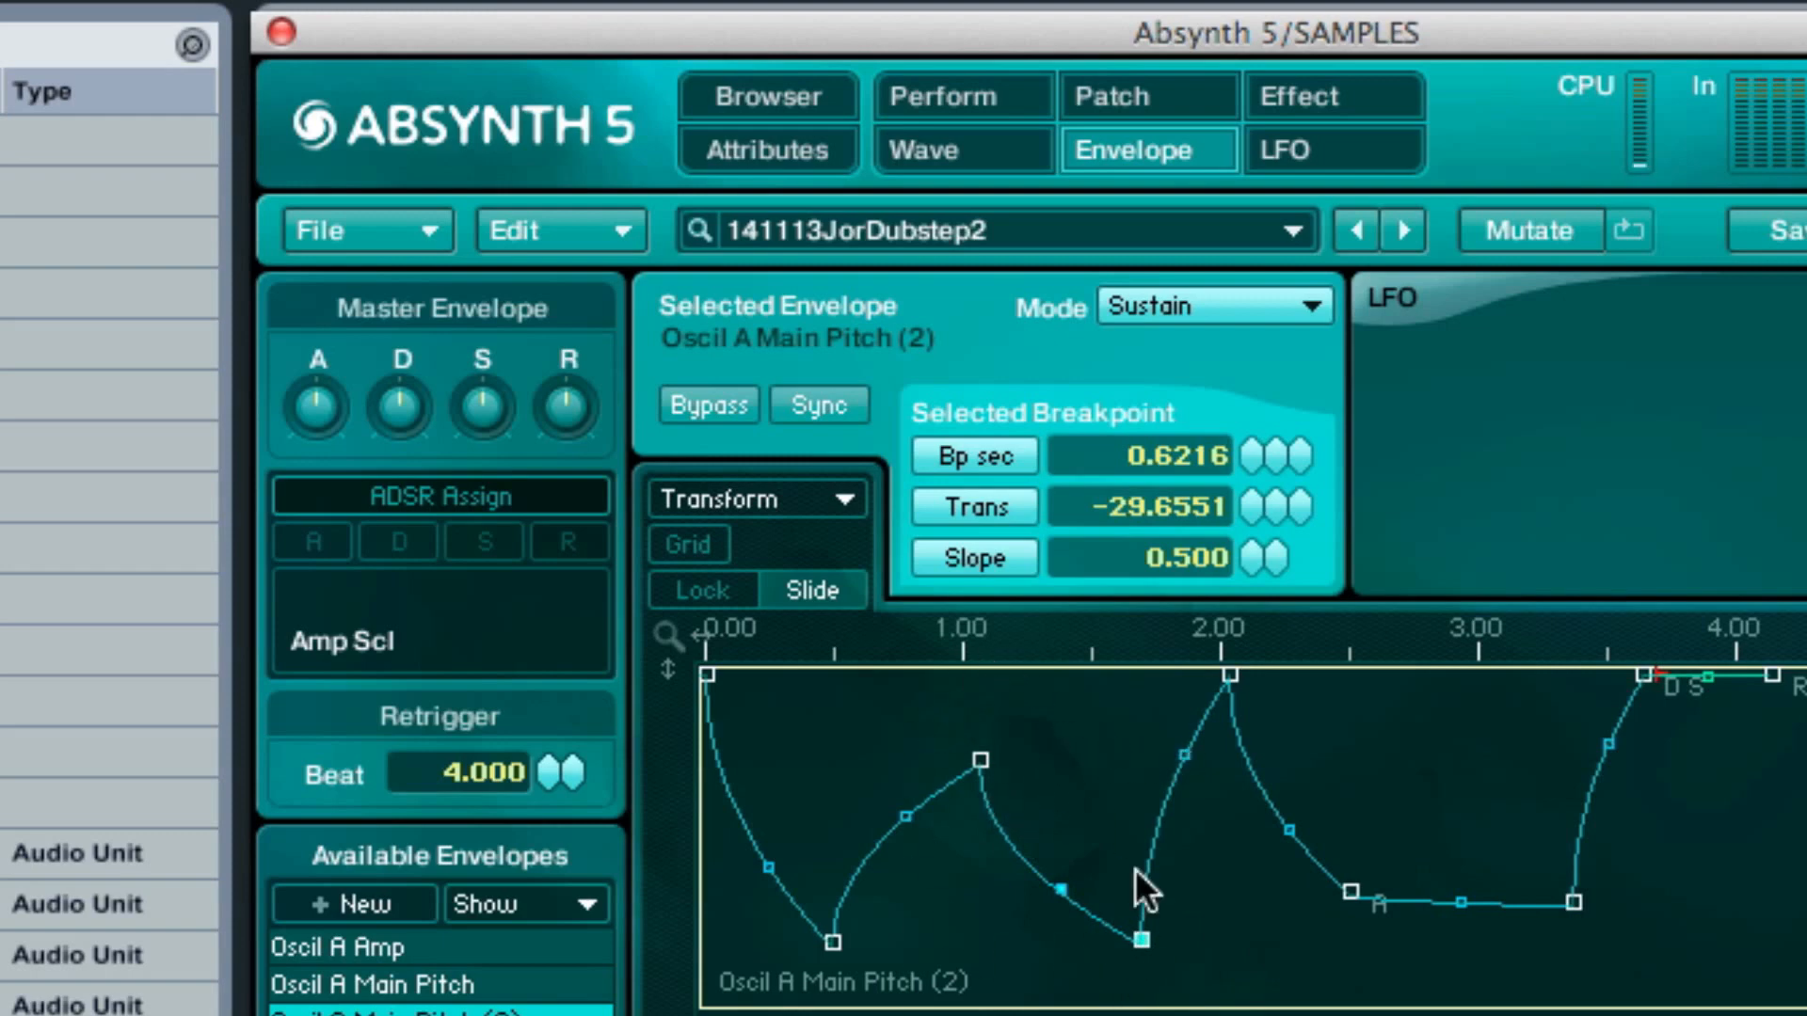
# - Switch the two selected middle breakpoints of the second pitch envelope from Slope to Step, and delete that envelope
pyautogui.click(976, 756)
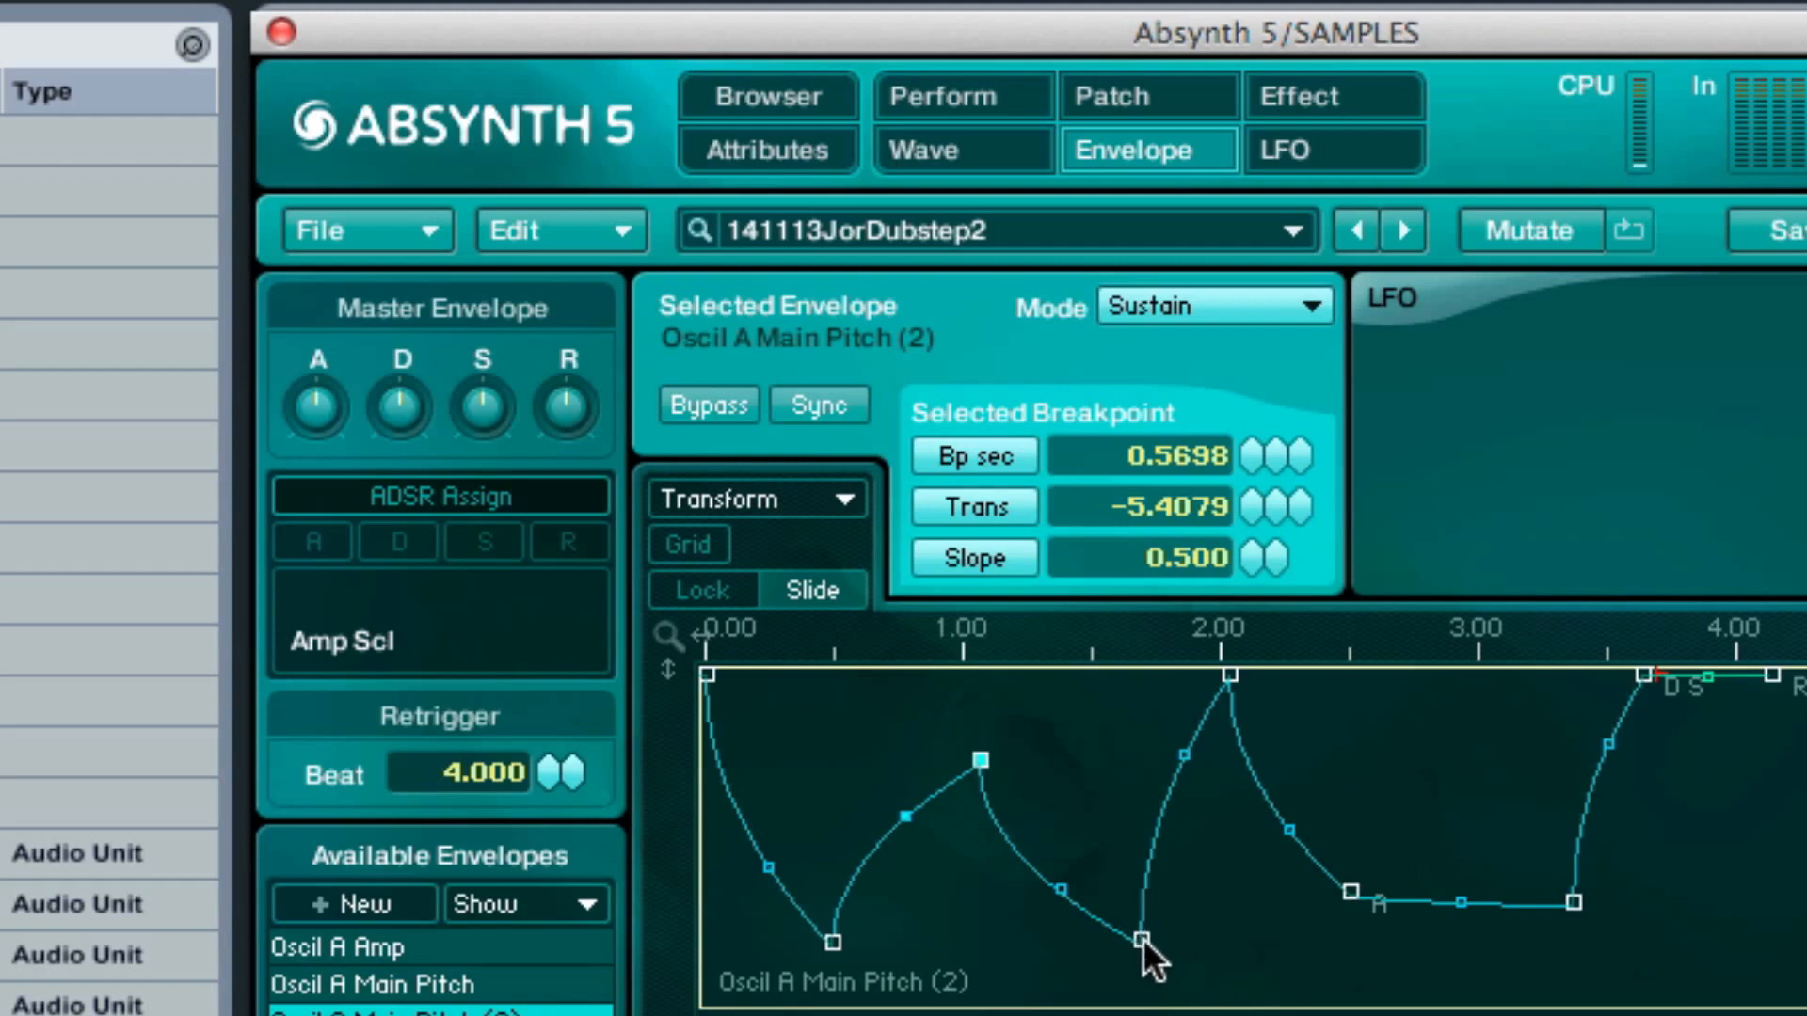
pyautogui.click(1142, 939)
pyautogui.moveTo(956, 706); pyautogui.dragTo(1169, 691)
pyautogui.moveTo(943, 734); pyautogui.dragTo(1167, 689)
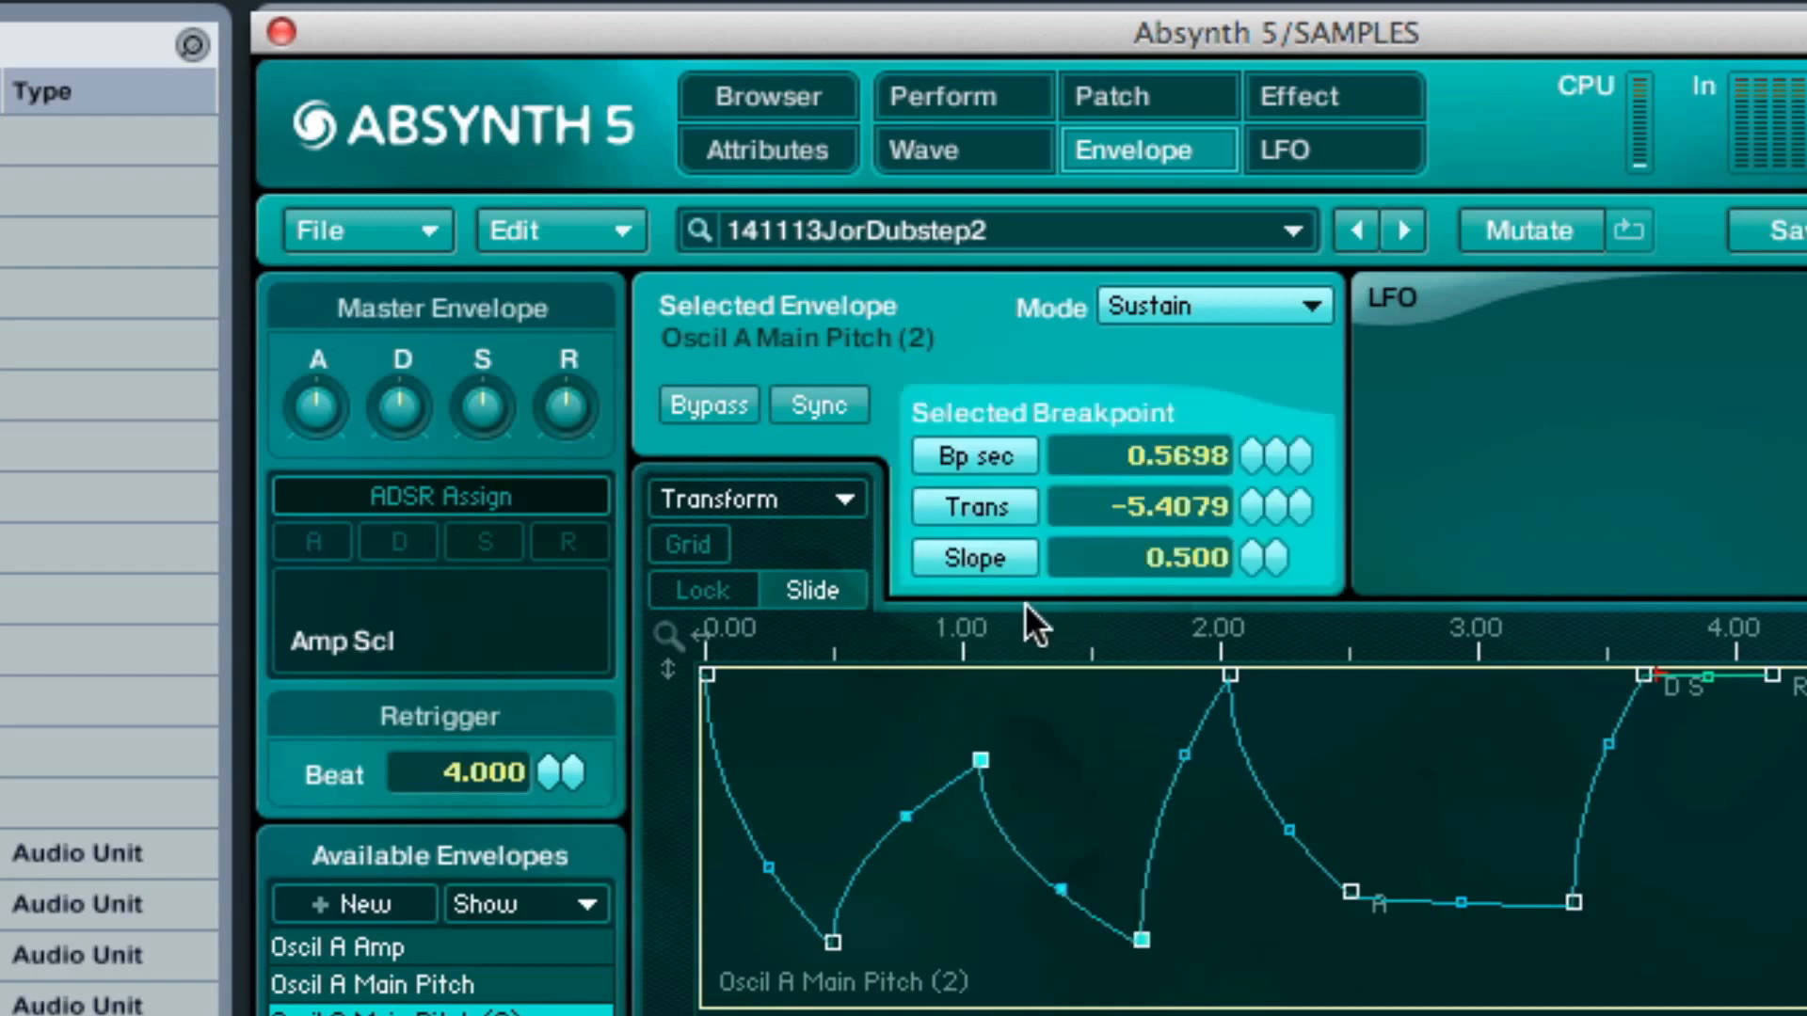
pyautogui.click(992, 558)
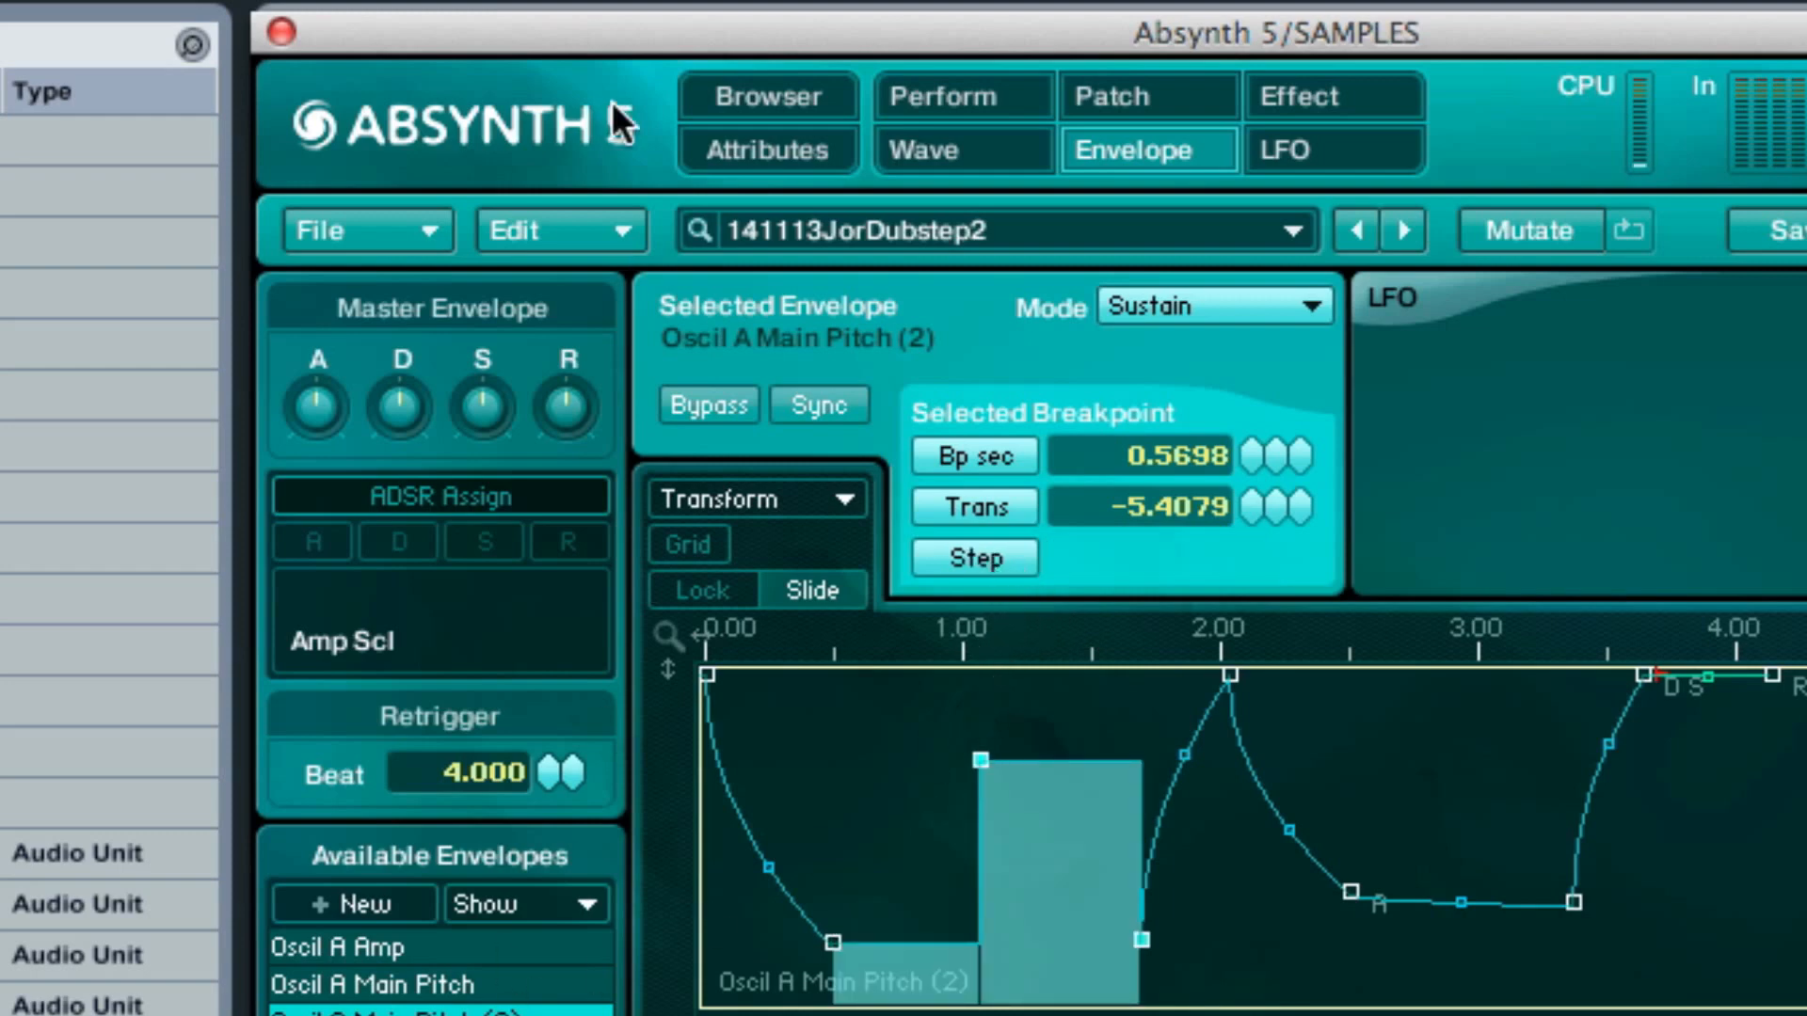
pyautogui.click(862, 491)
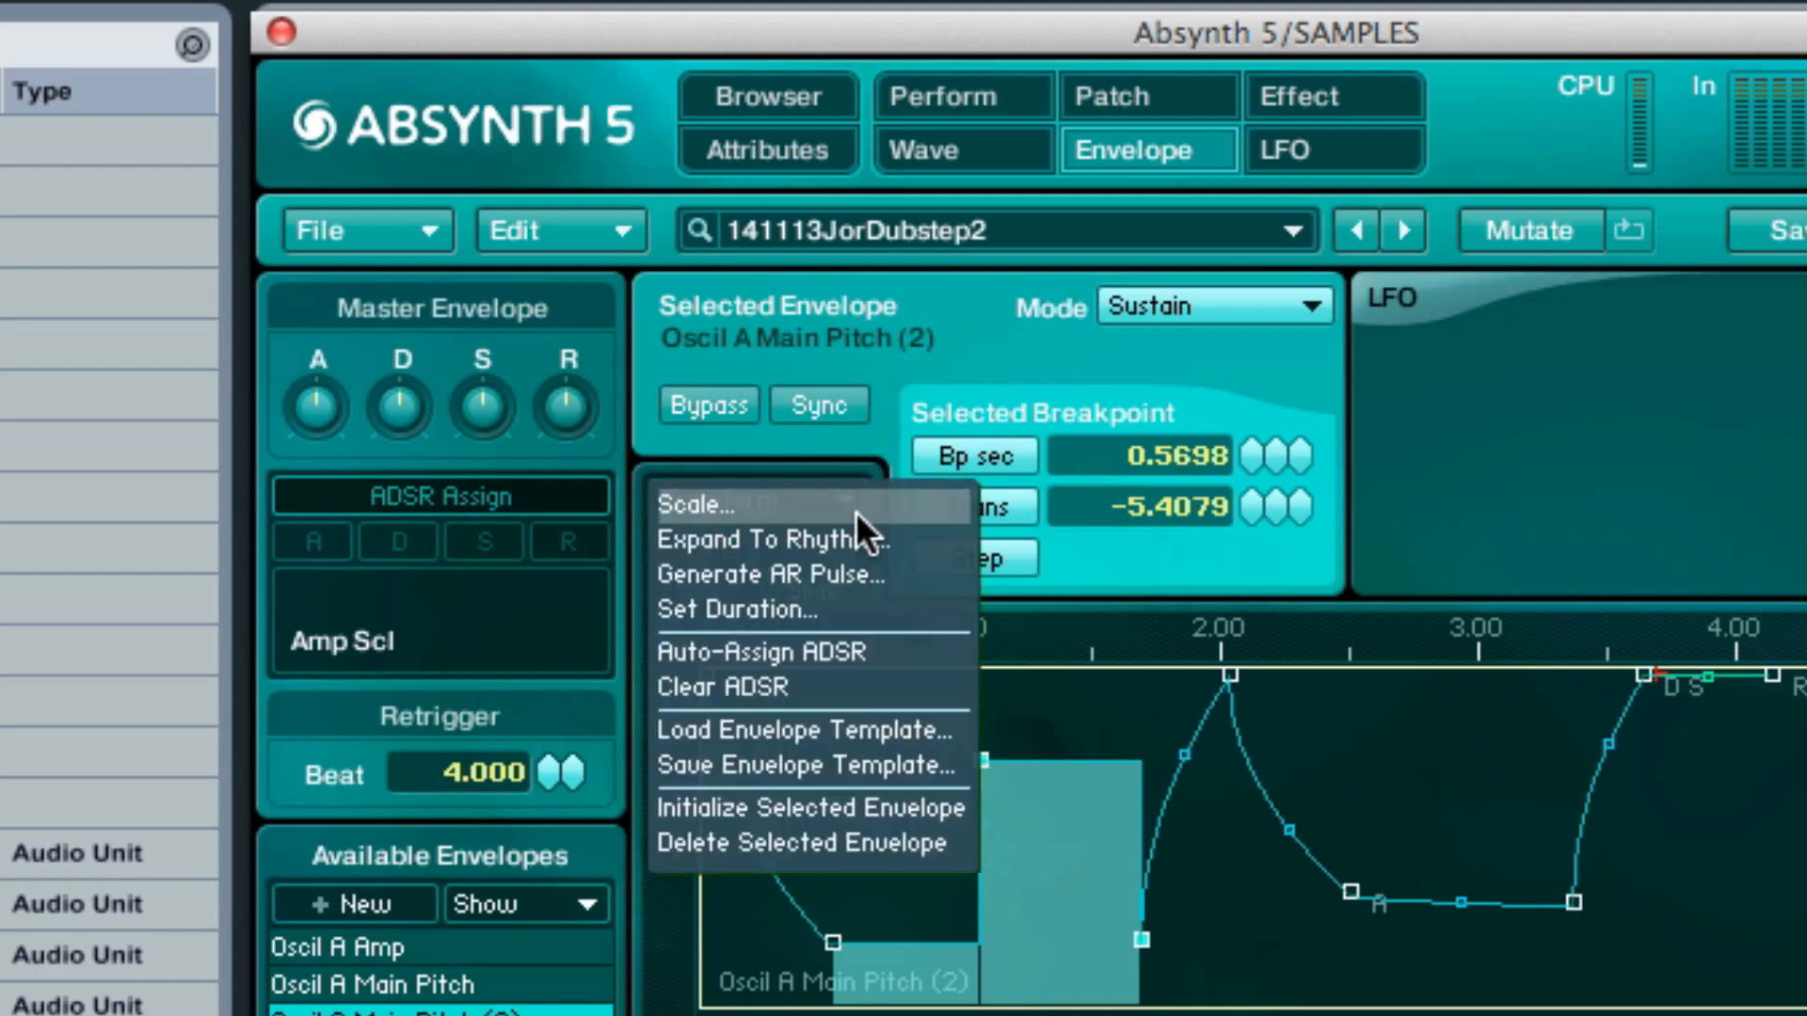
pyautogui.click(885, 842)
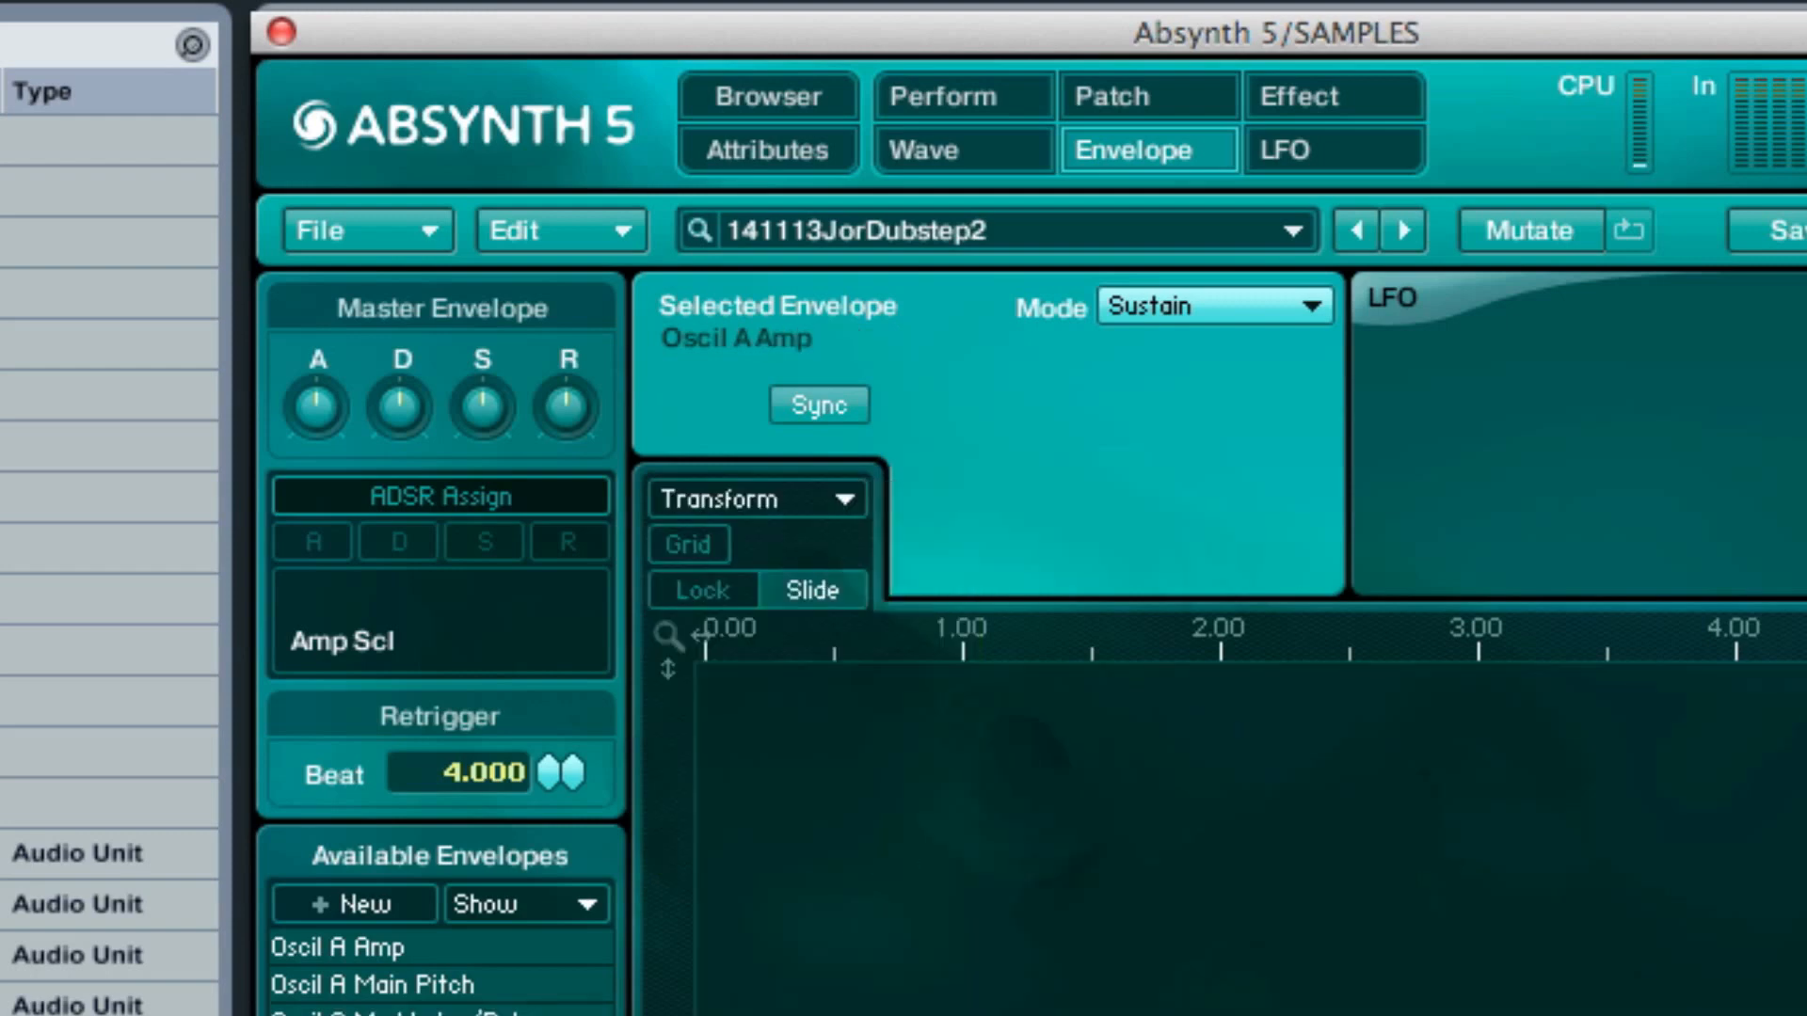
# - Review the Oscil A Mod Index/Bal envelope and the first step's breakpoint in the Filter A1 Freq envelope
pyautogui.click(492, 1014)
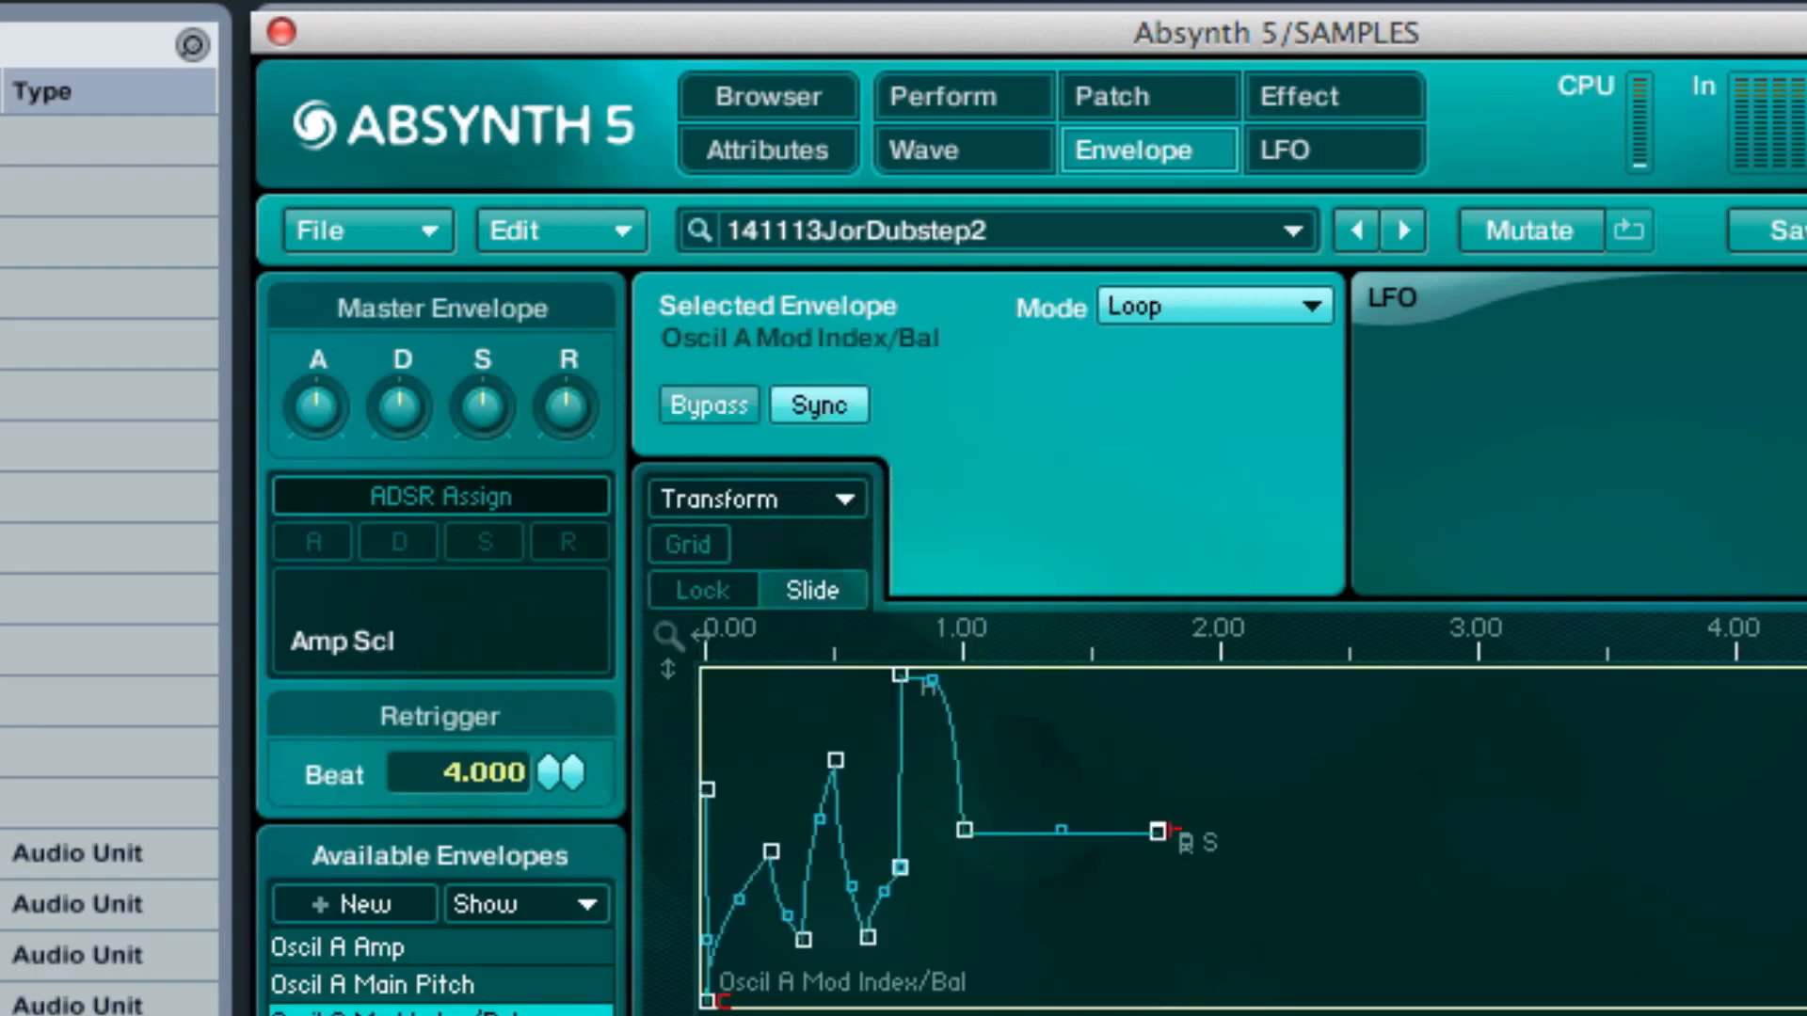
pyautogui.click(442, 1015)
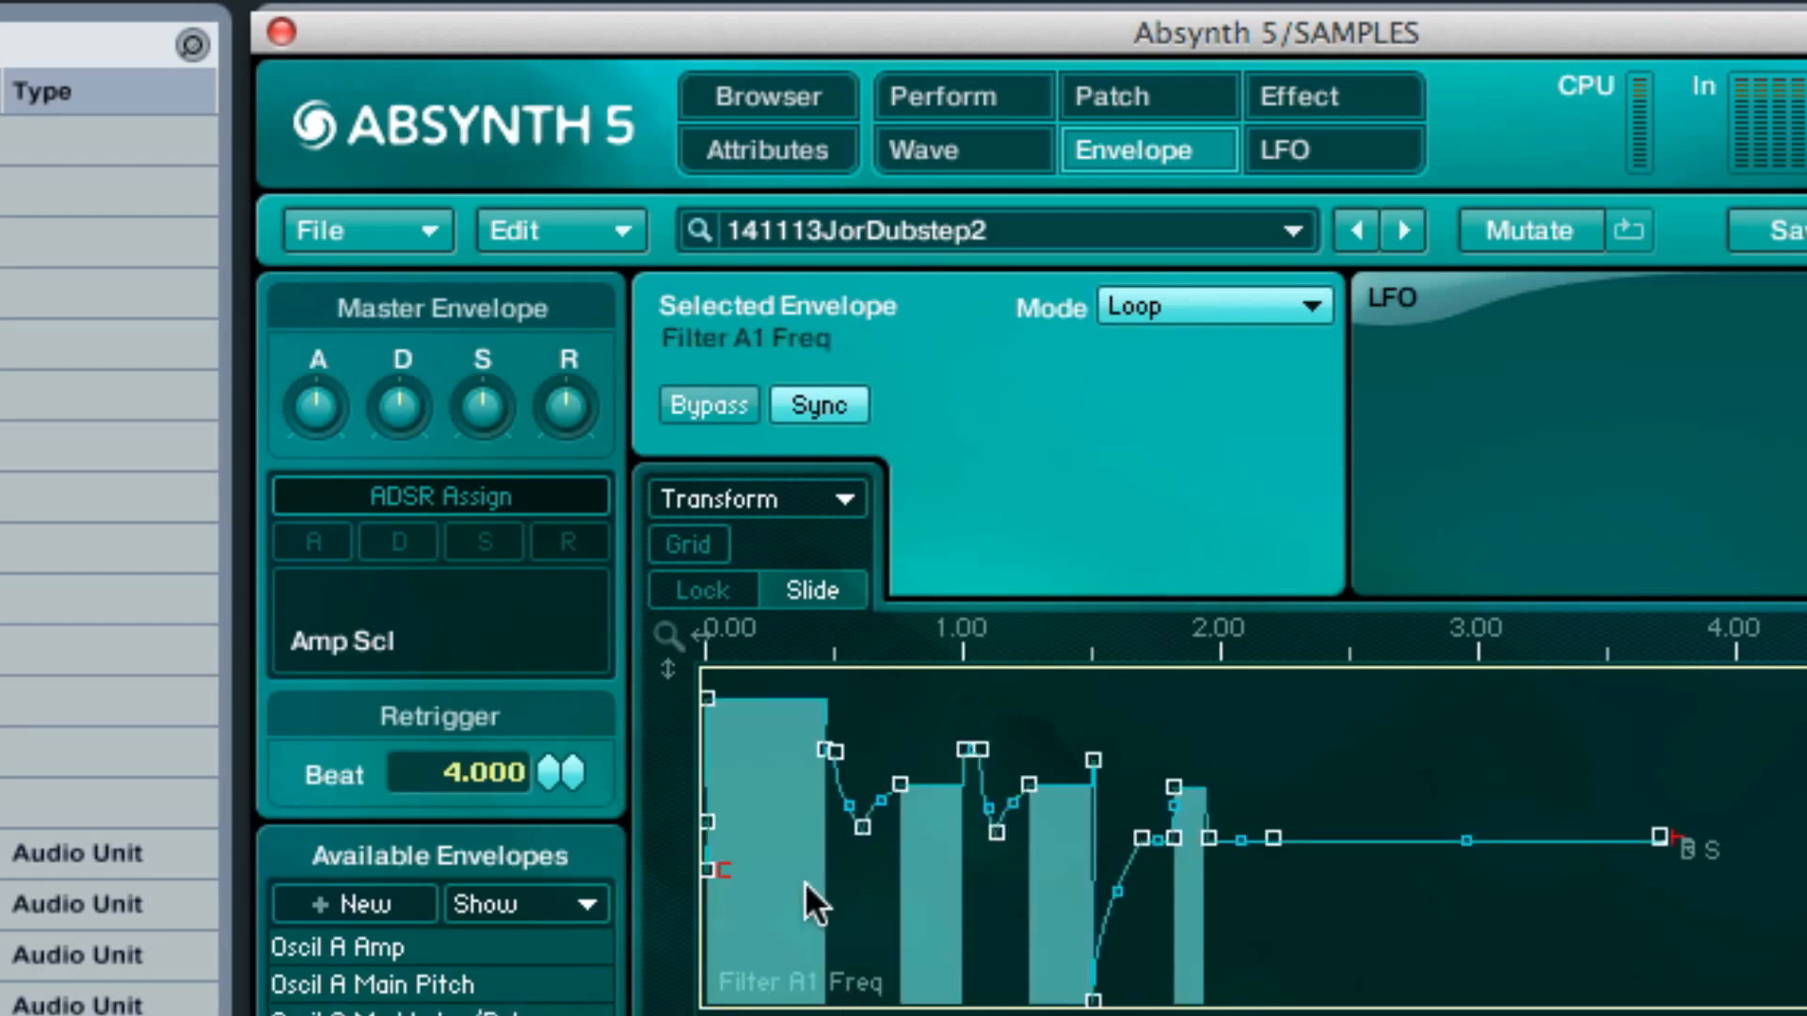
pyautogui.moveTo(838, 626); pyautogui.dragTo(945, 683)
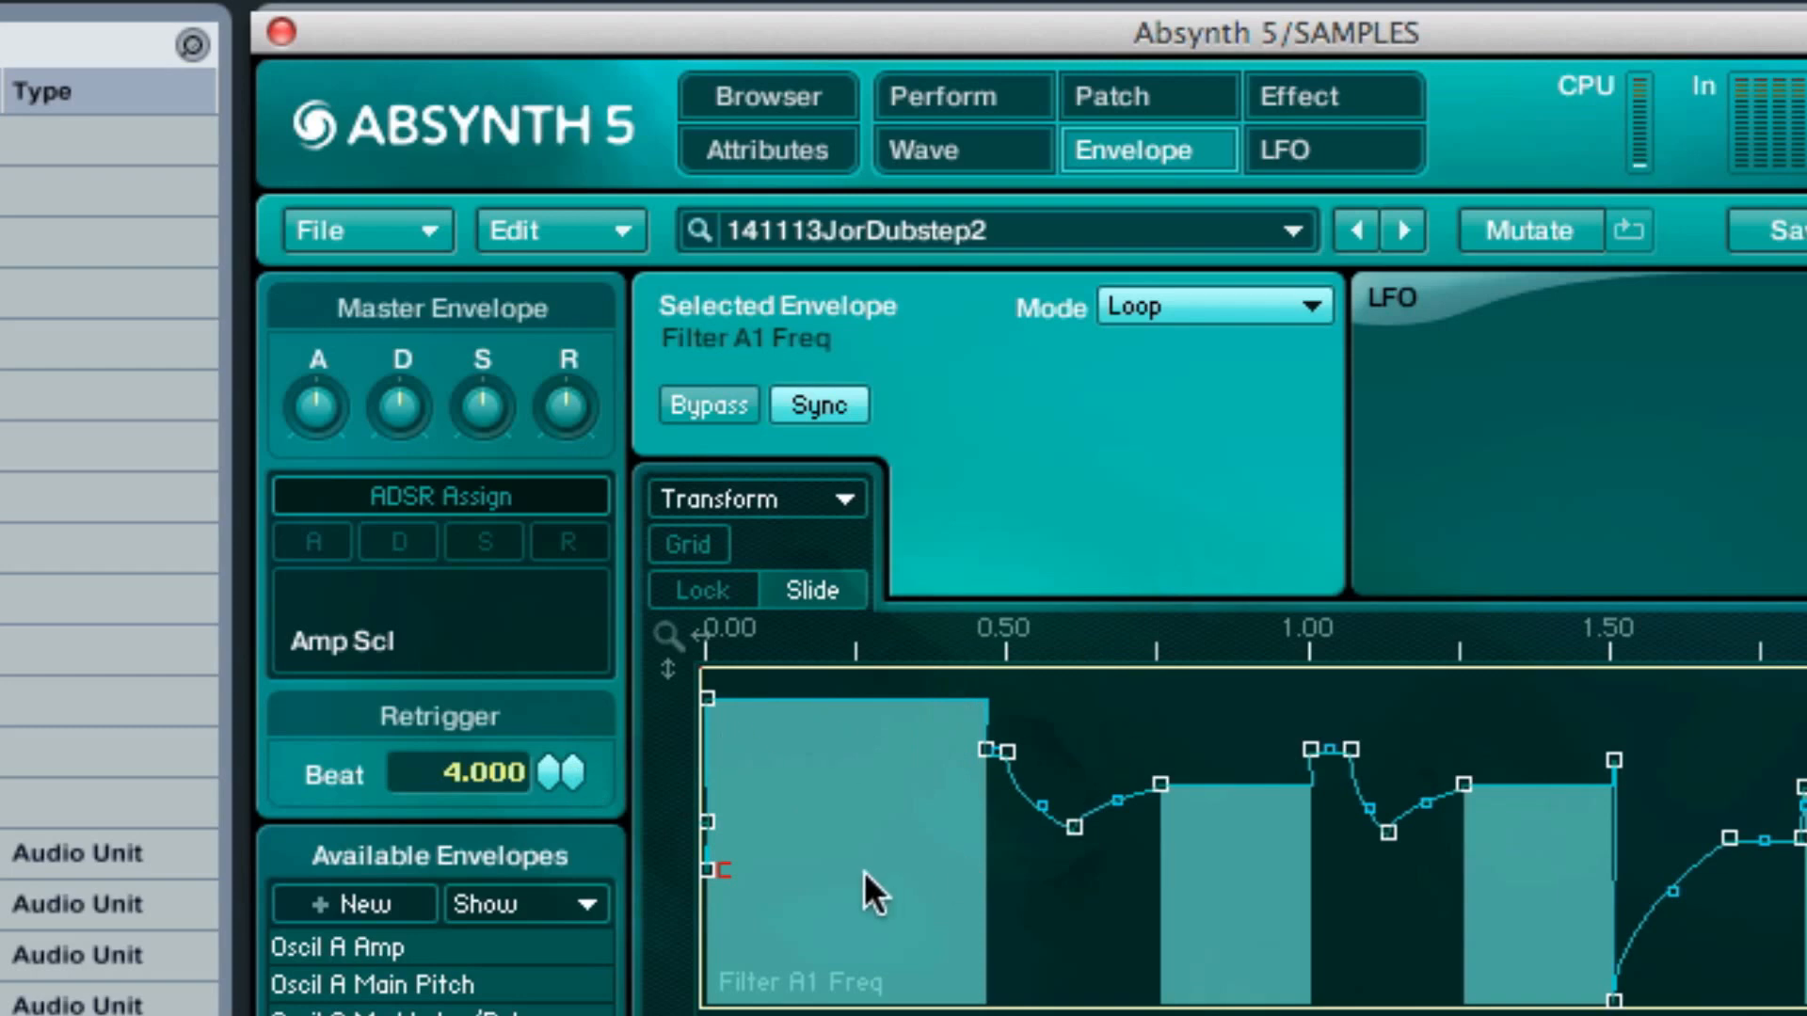
pyautogui.click(708, 694)
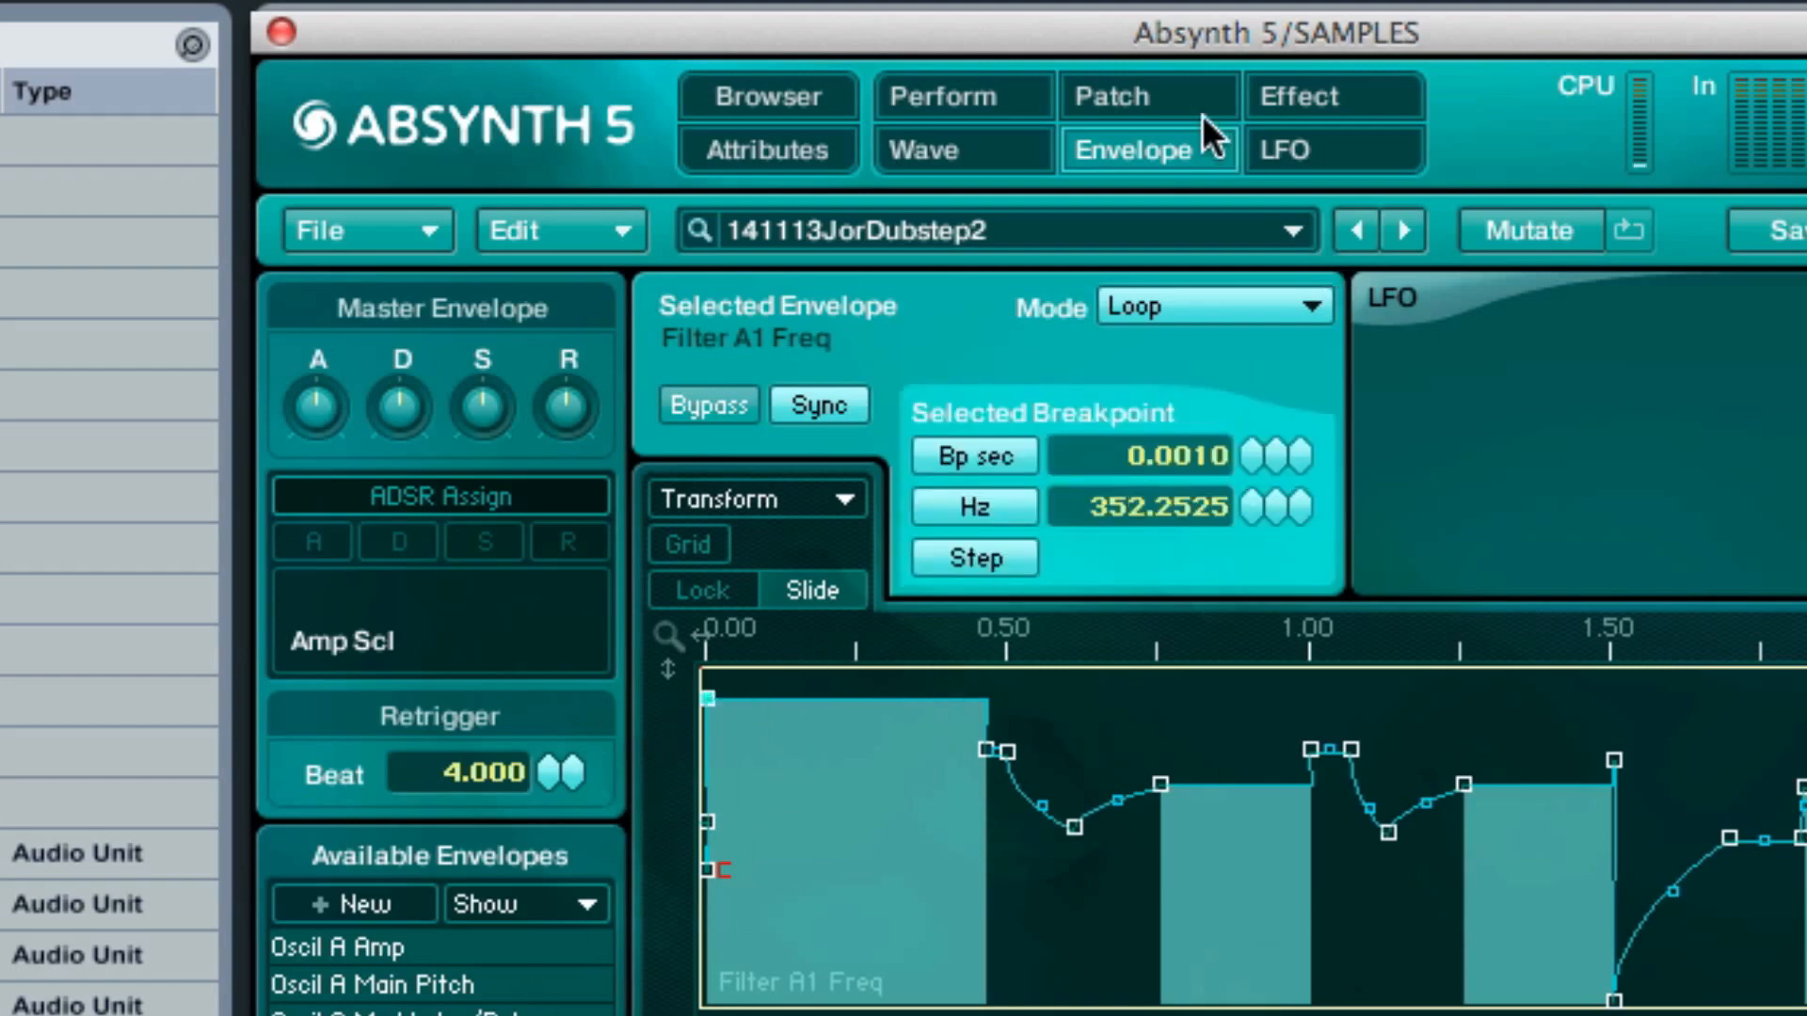
# - Glance at the effect and performance settings, and reopen the sound 141113JorDubstep2 from the Jorgalad folder
pyautogui.click(1154, 92)
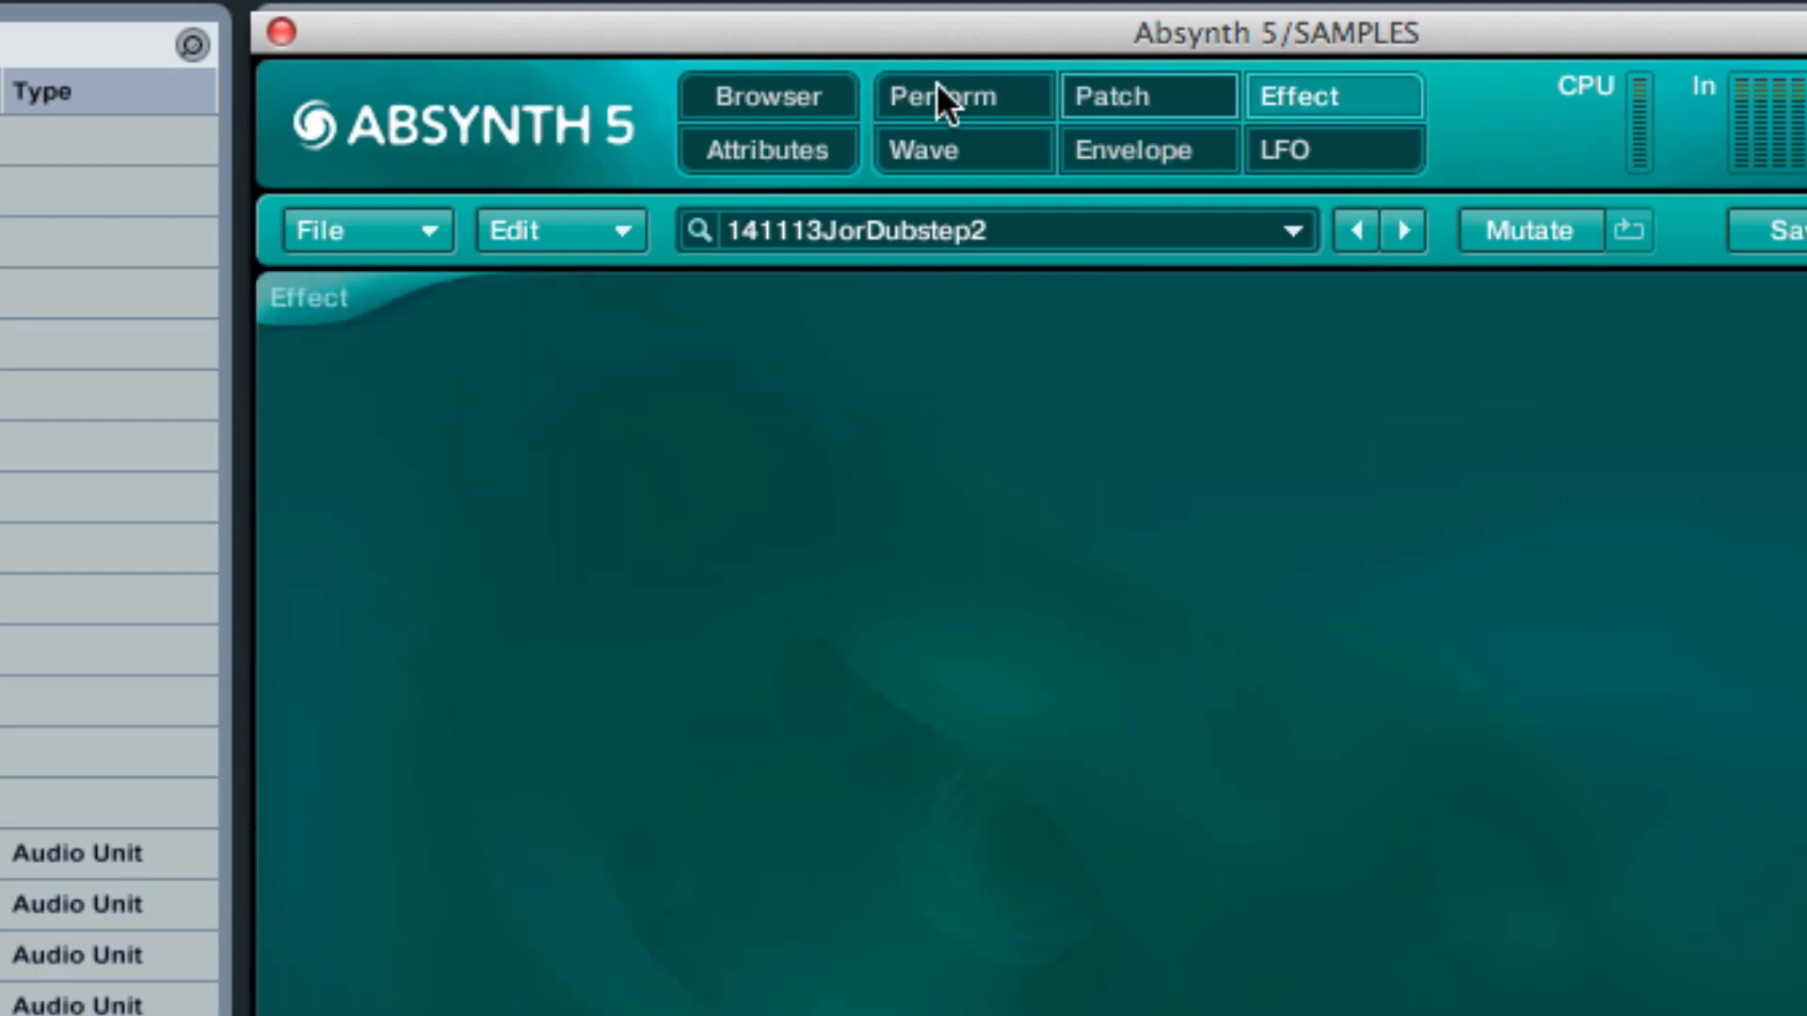
pyautogui.click(937, 87)
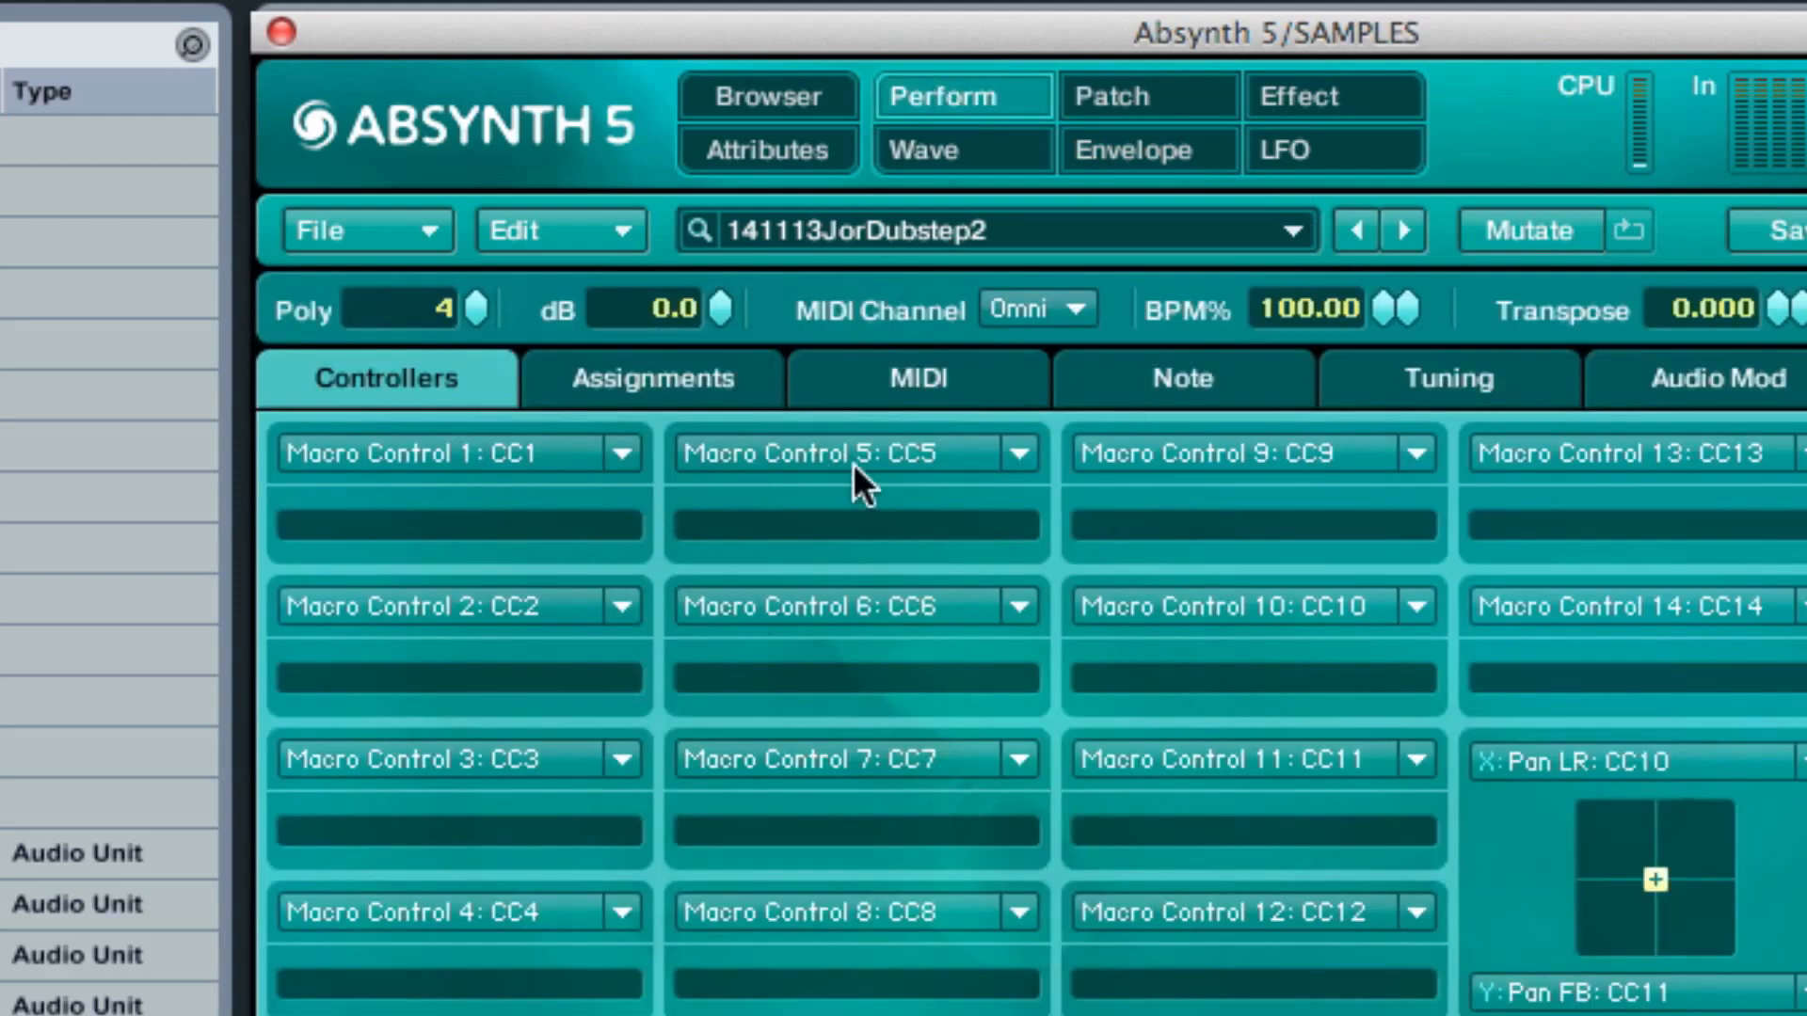
pyautogui.click(448, 229)
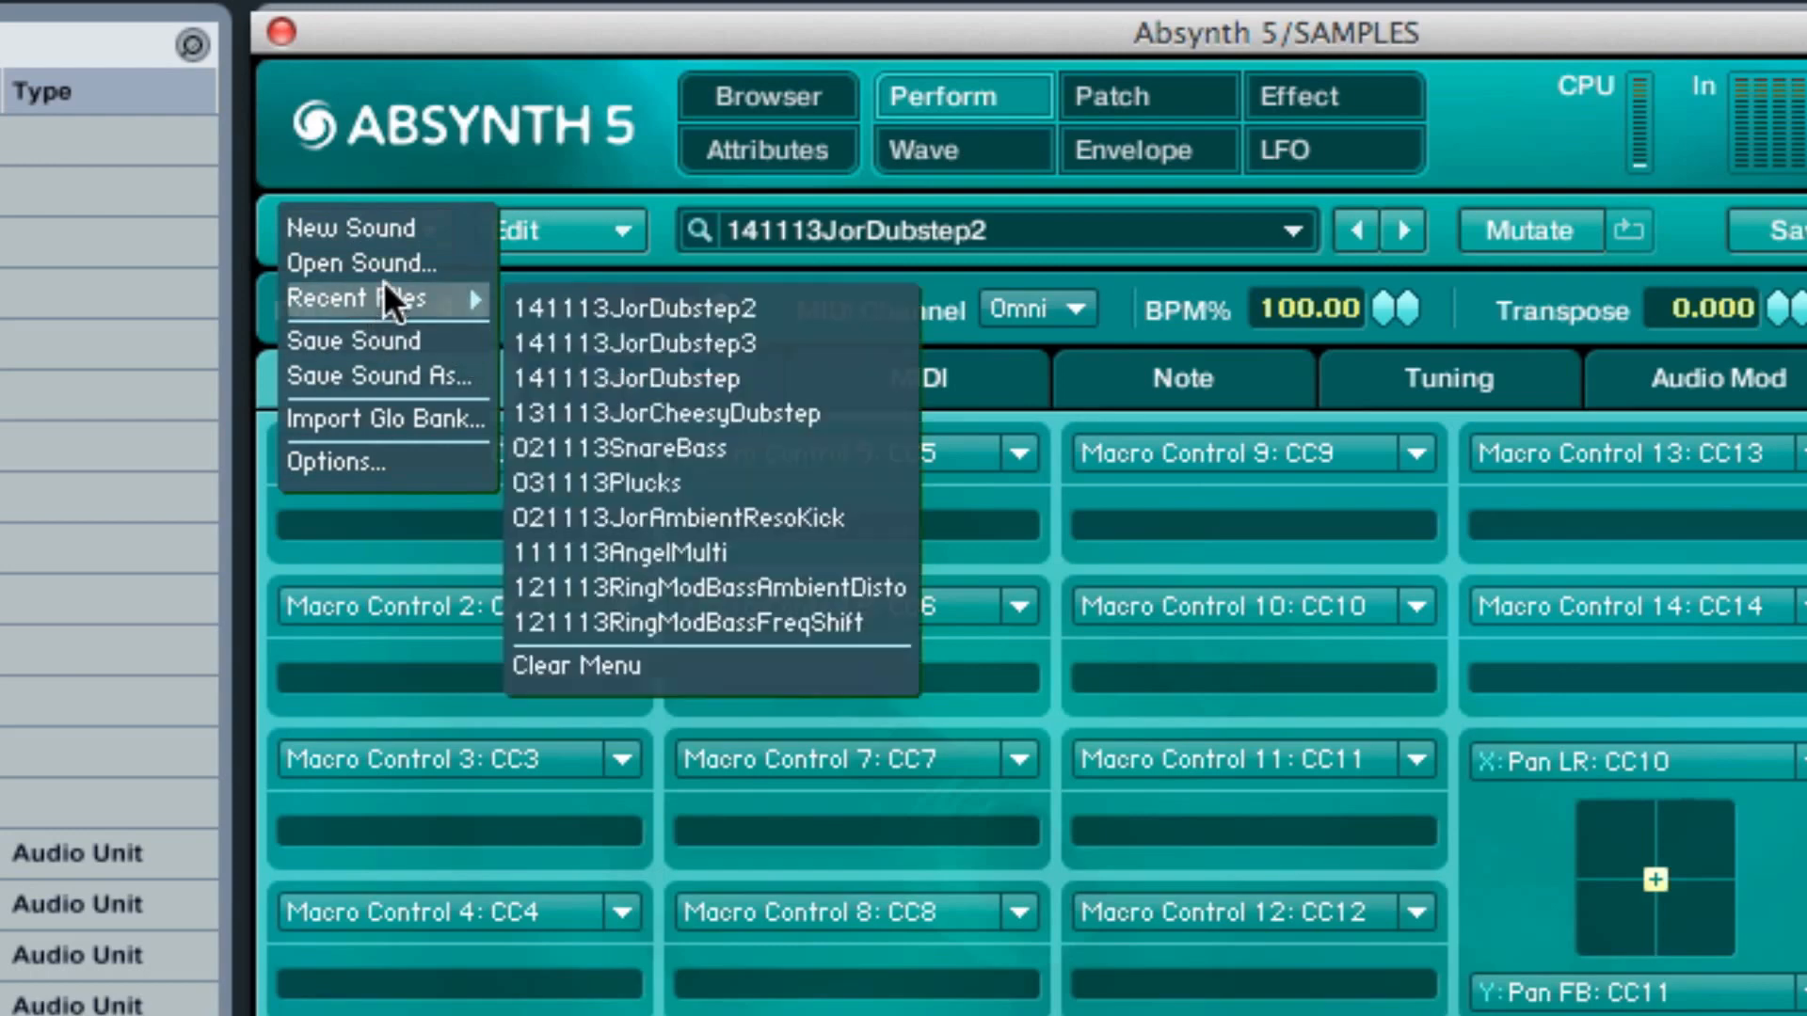
pyautogui.click(408, 263)
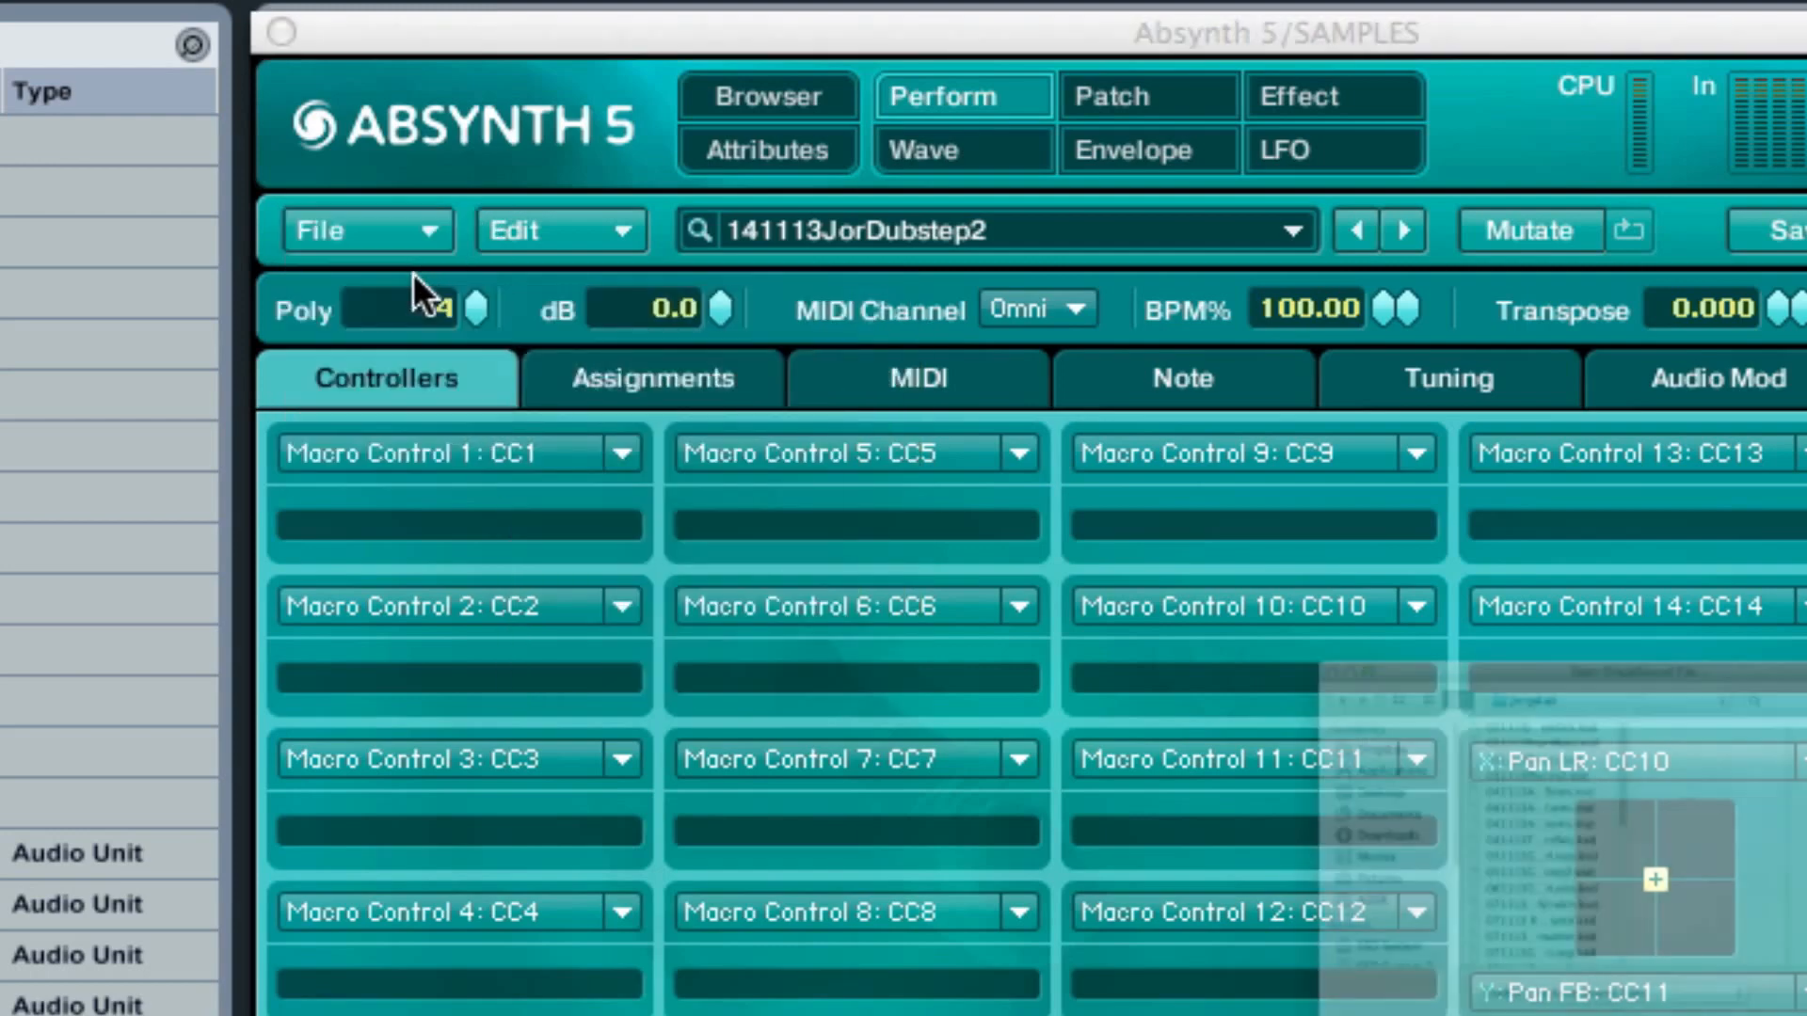
pyautogui.scroll(-5, 1352, 898)
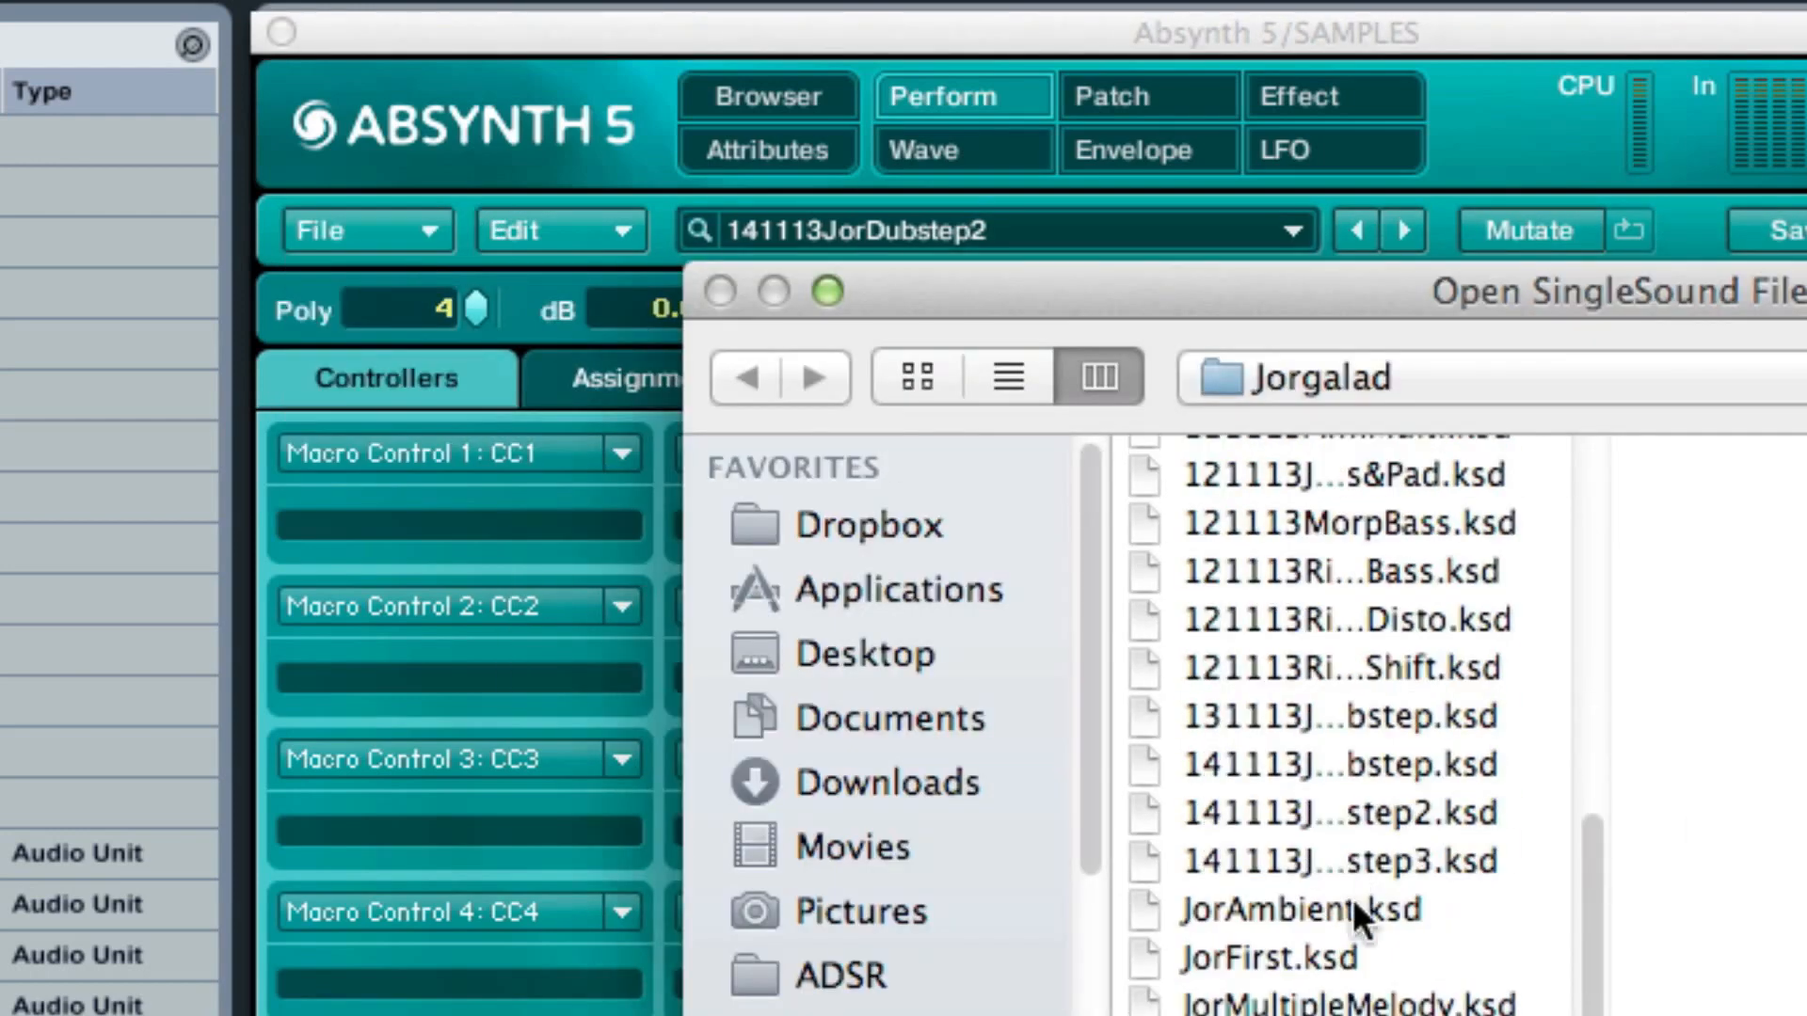
pyautogui.click(1430, 819)
pyautogui.press('Return')
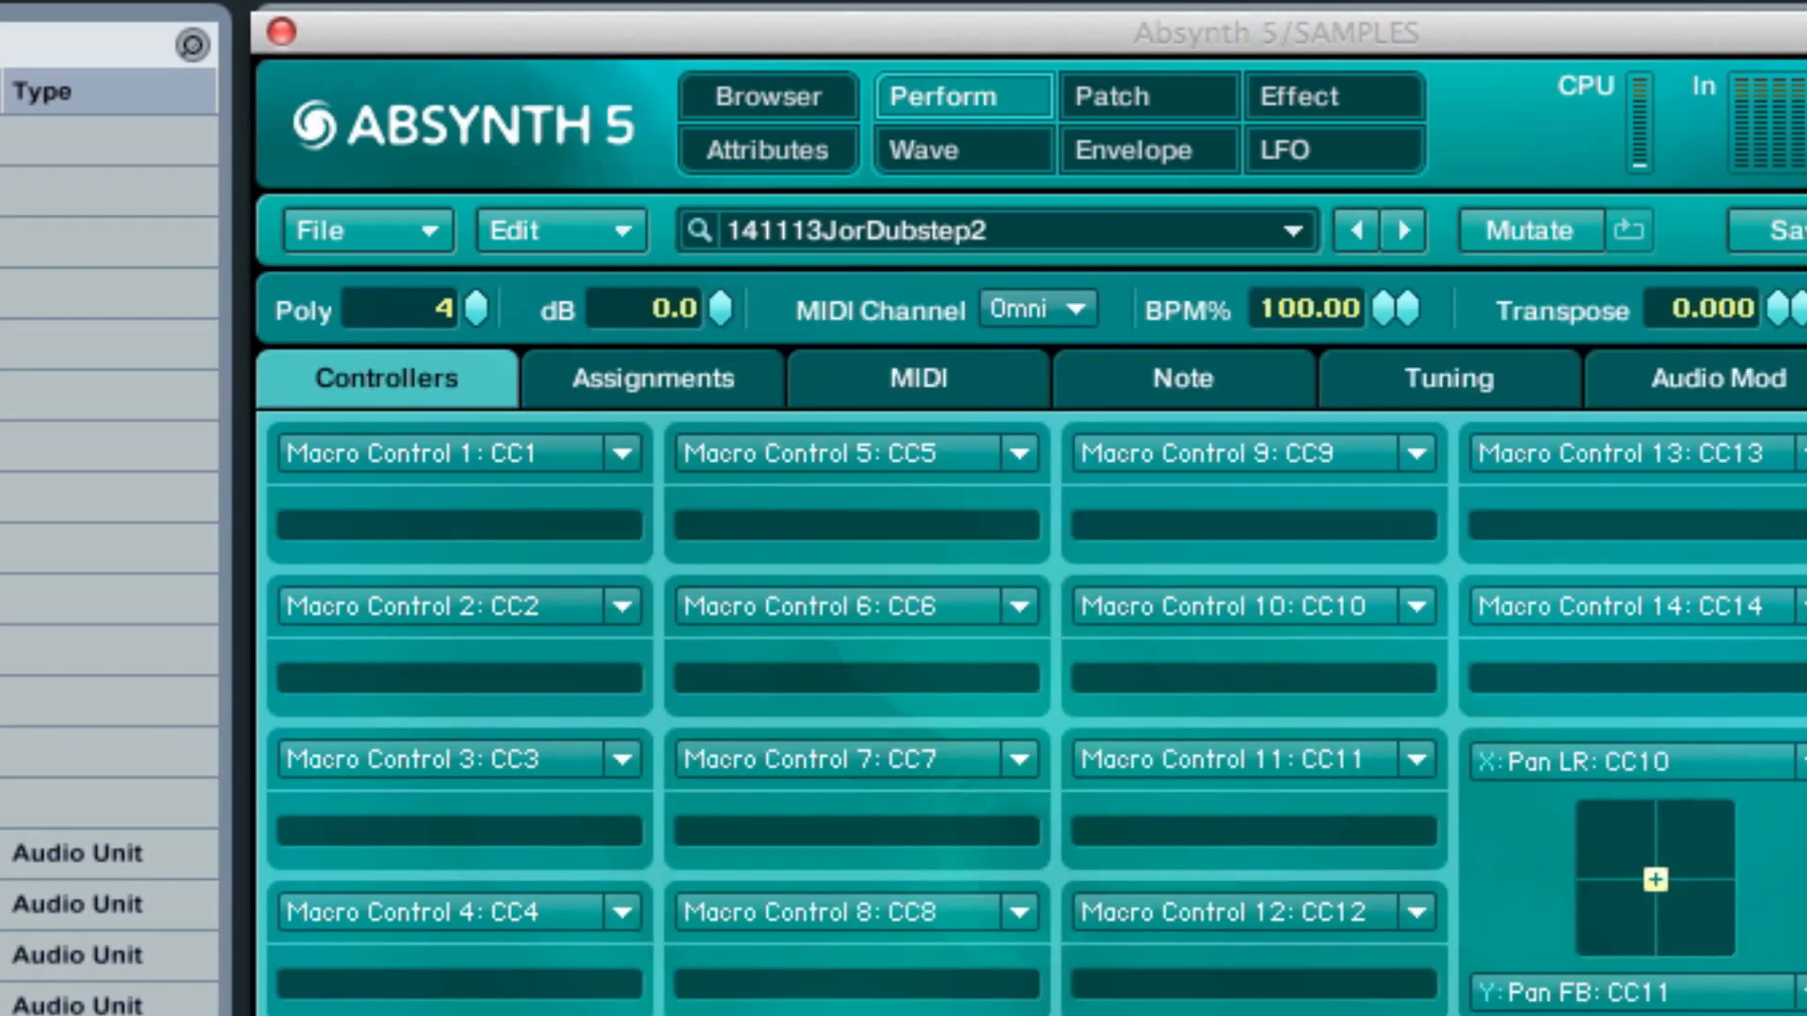
# - Open the sound 141113JorDubstep3 from the Jorgalad folder
pyautogui.click(397, 230)
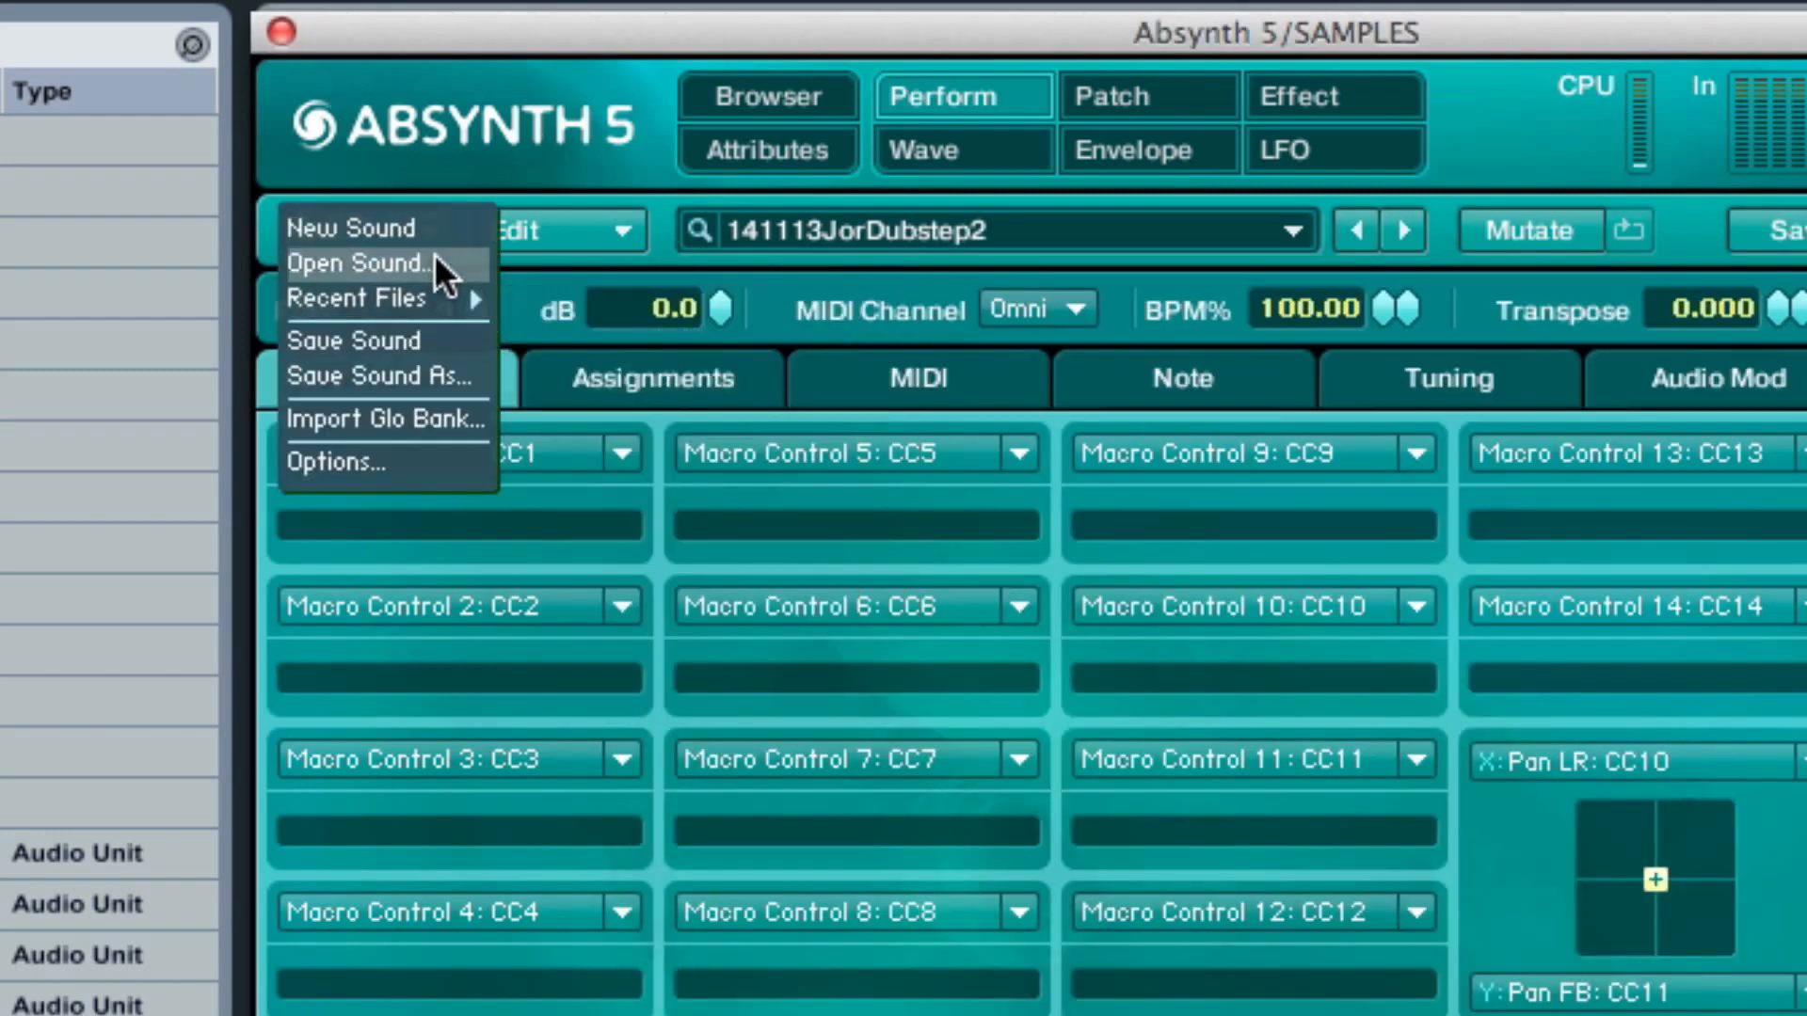
pyautogui.click(429, 262)
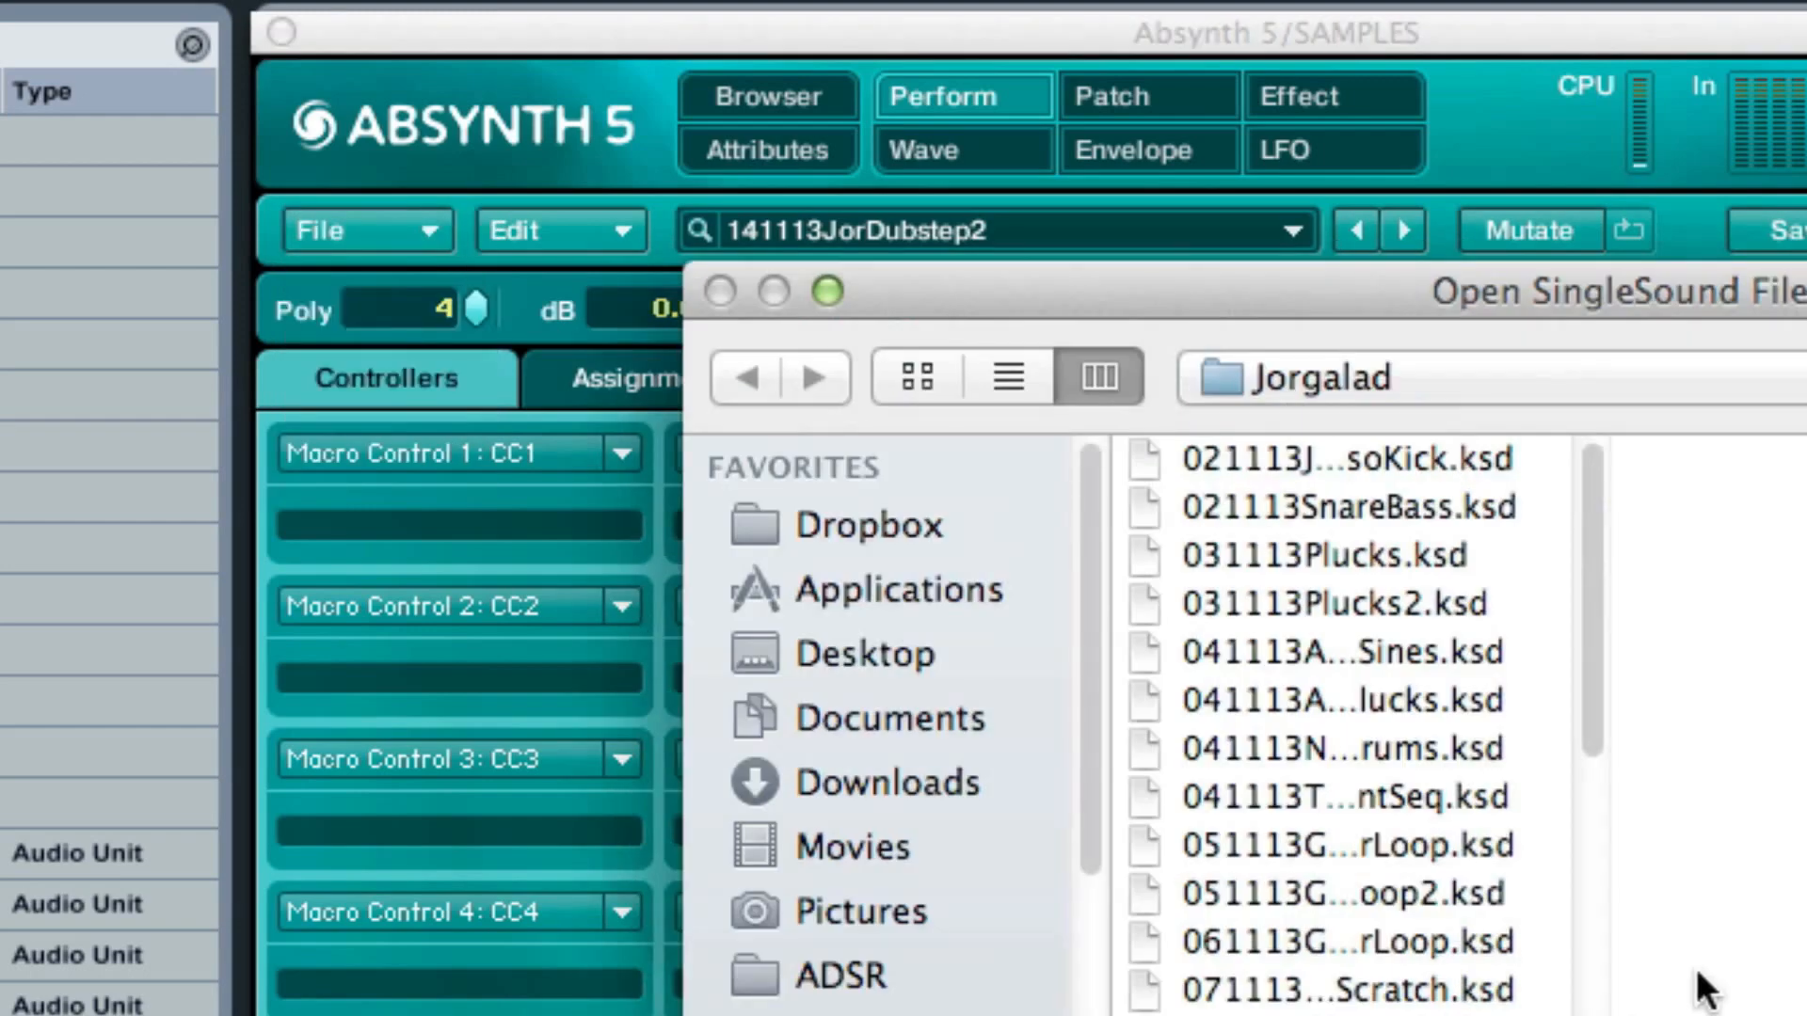
pyautogui.click(1465, 871)
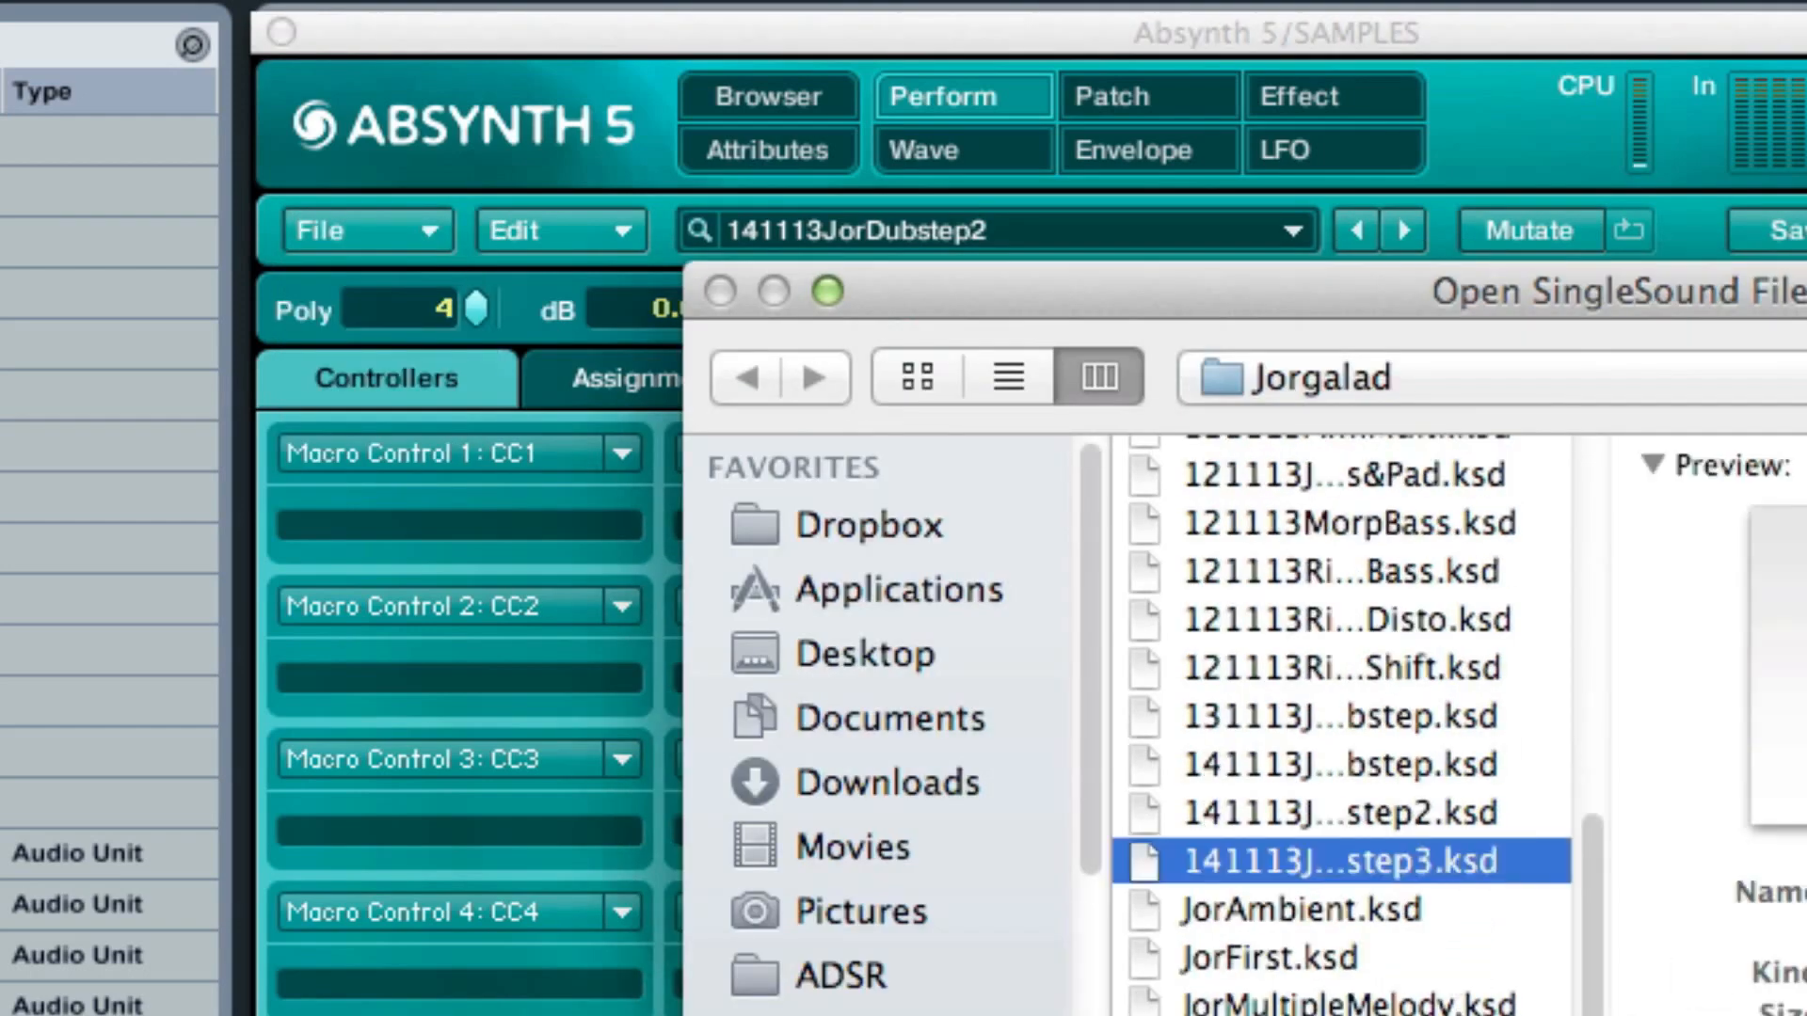
pyautogui.press('Return')
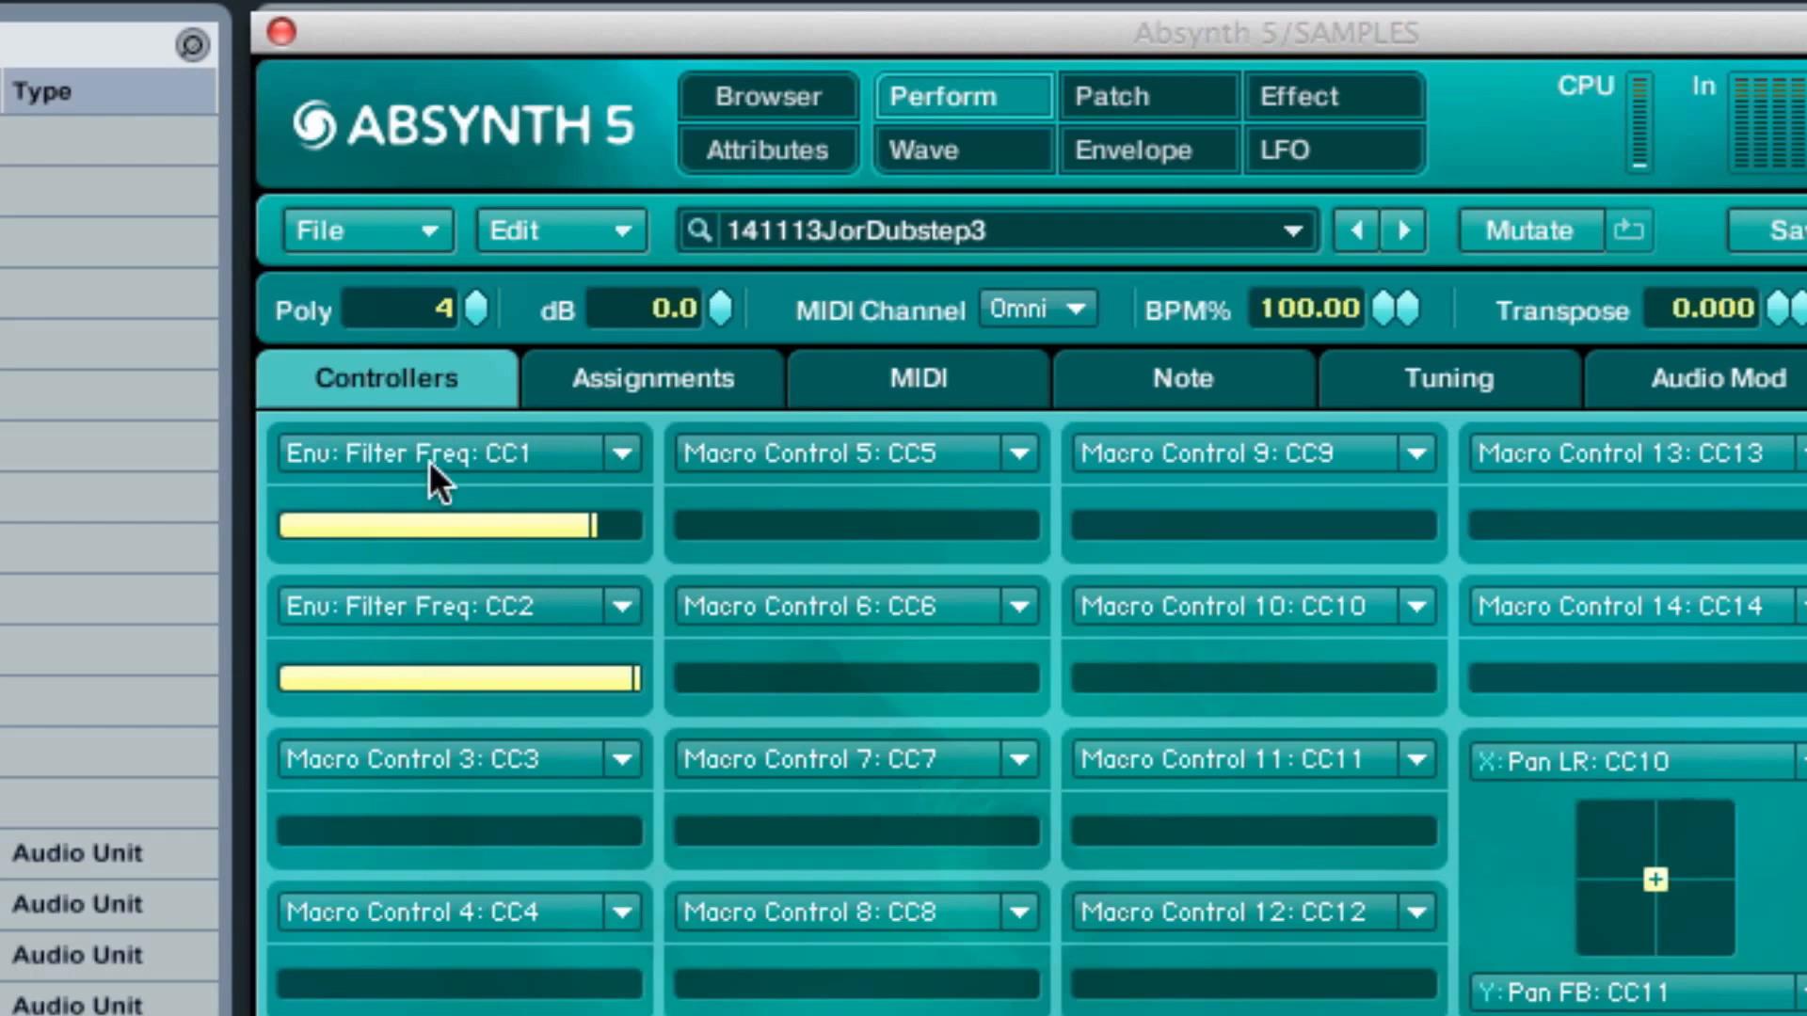
# - Examine the linked Filter A1 Freq (2) envelope, and select all breakpoints of the looped Filter A1 Freq envelope
pyautogui.click(1139, 154)
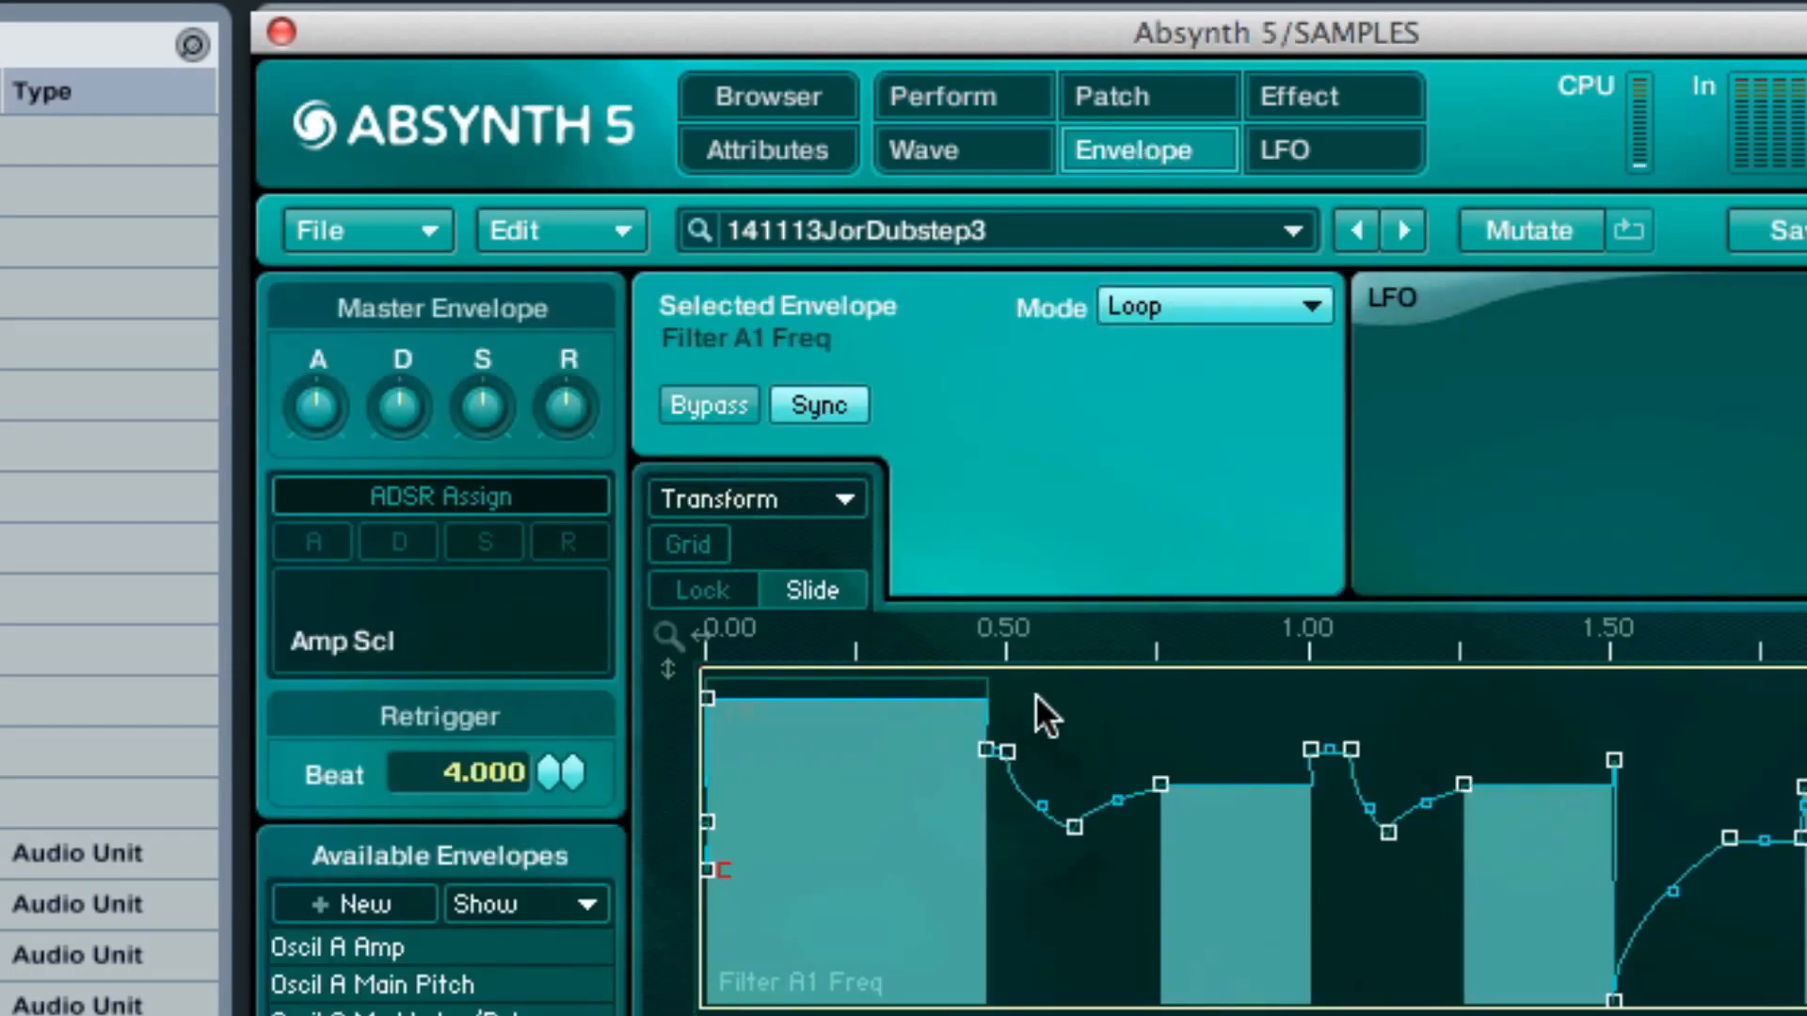
pyautogui.press('Down')
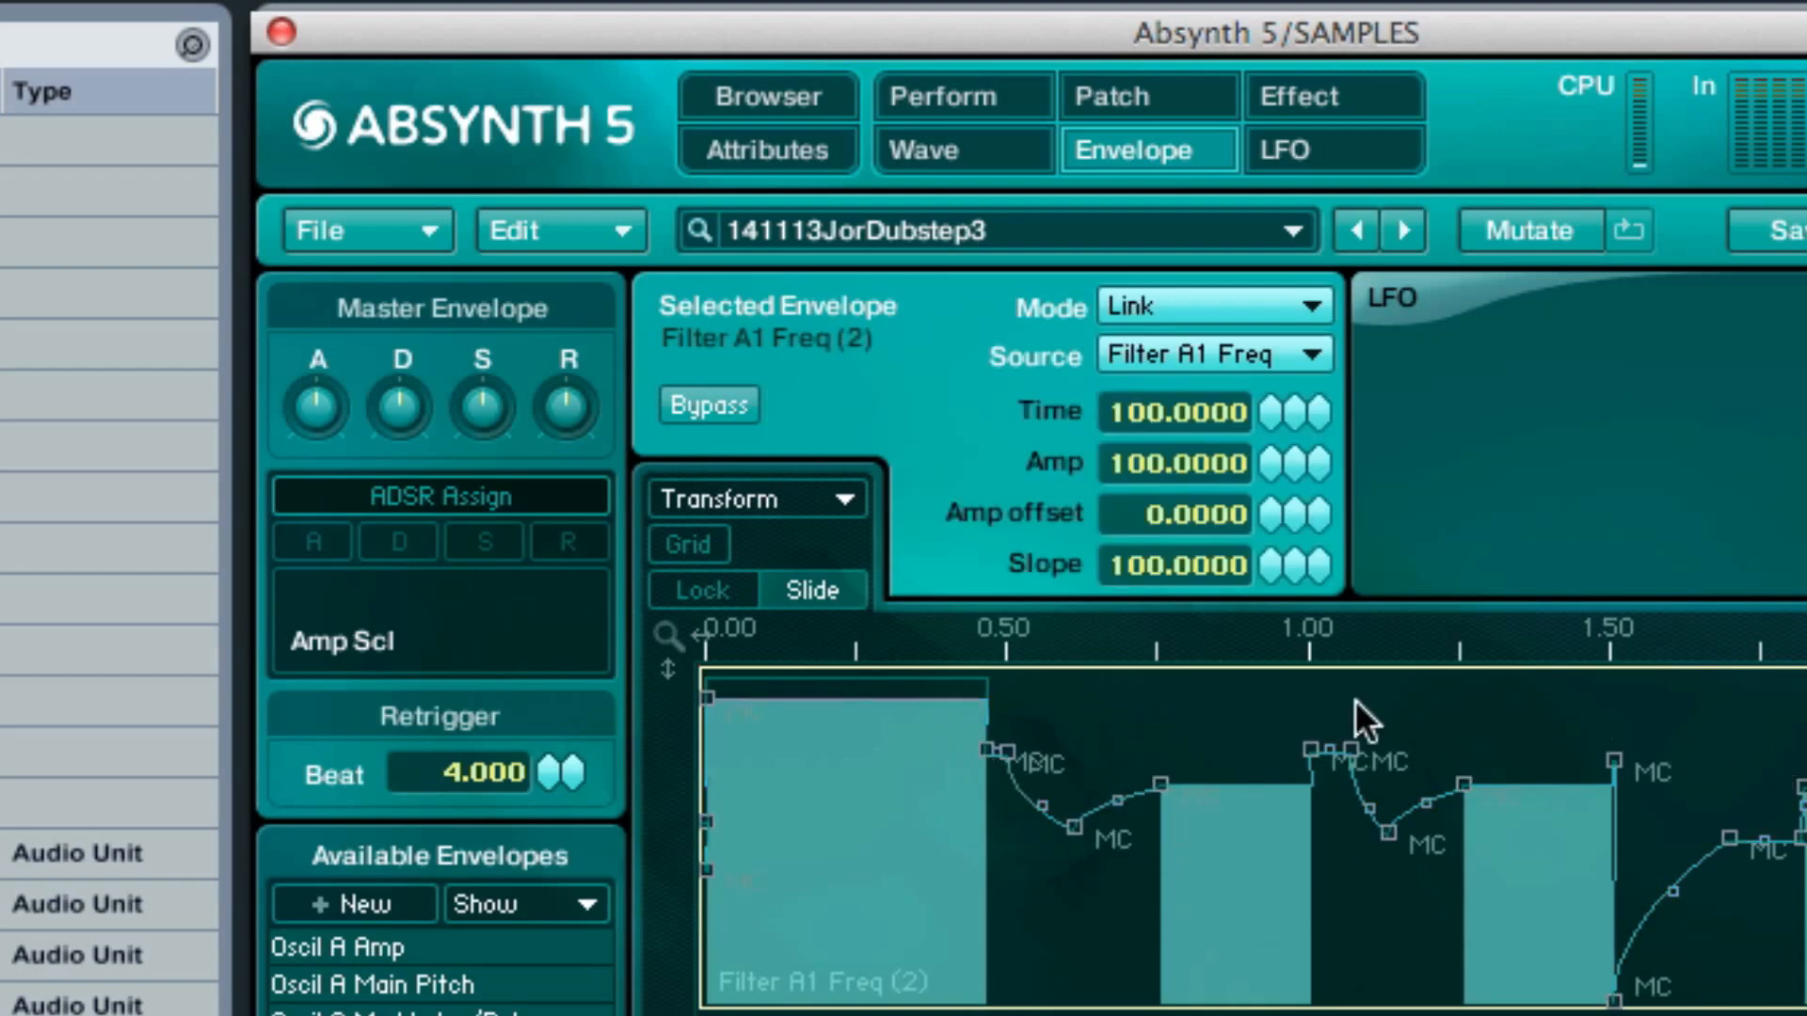
pyautogui.moveTo(1272, 646); pyautogui.dragTo(1212, 463)
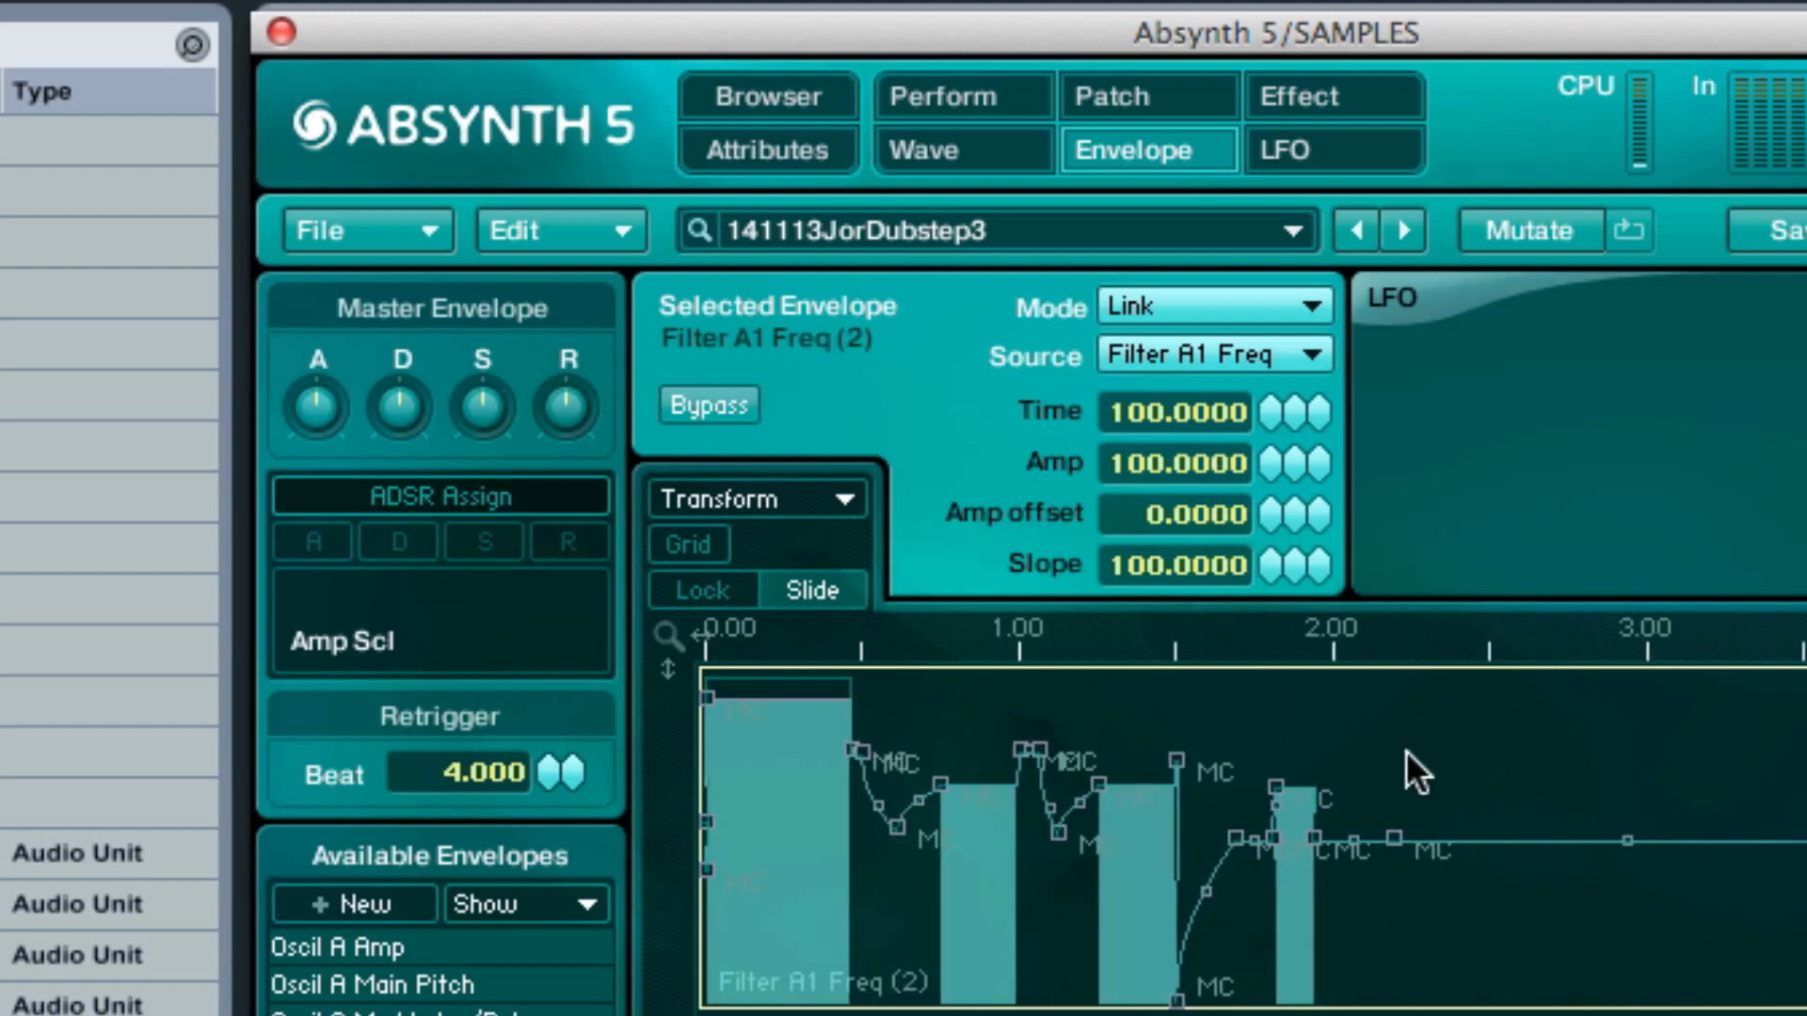
pyautogui.click(376, 1014)
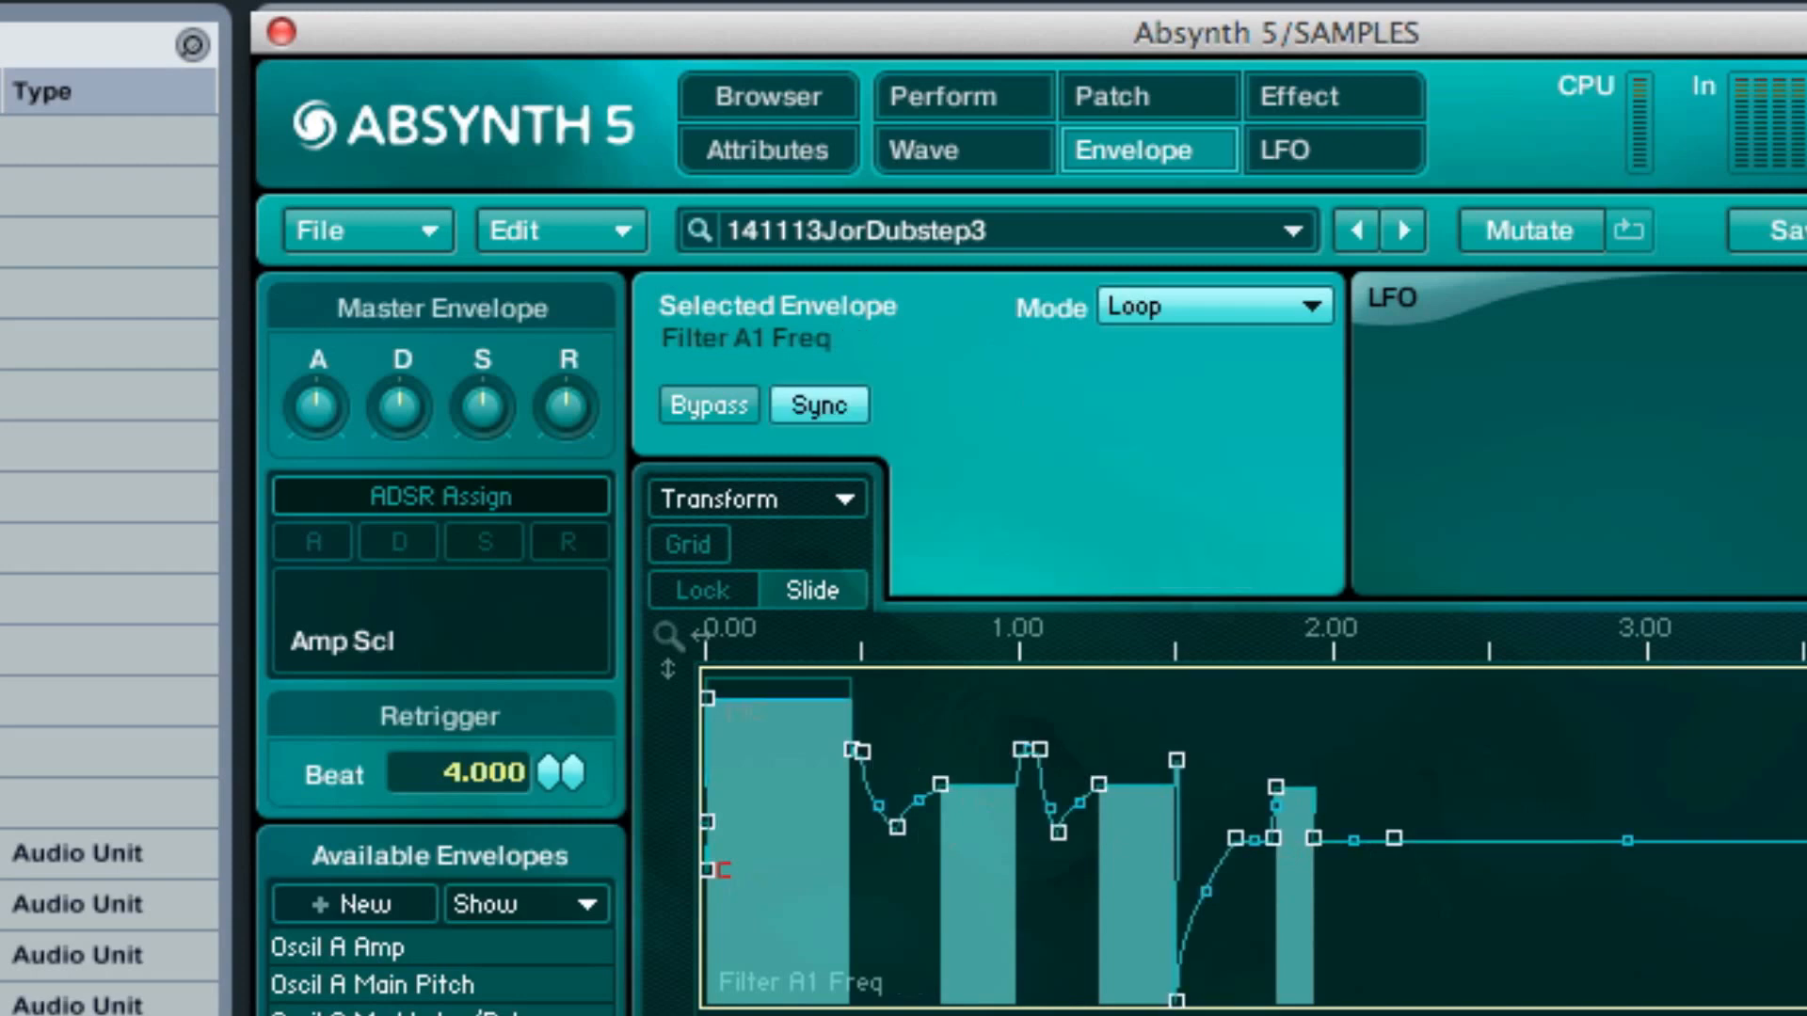
pyautogui.moveTo(1804, 706); pyautogui.dragTo(662, 766)
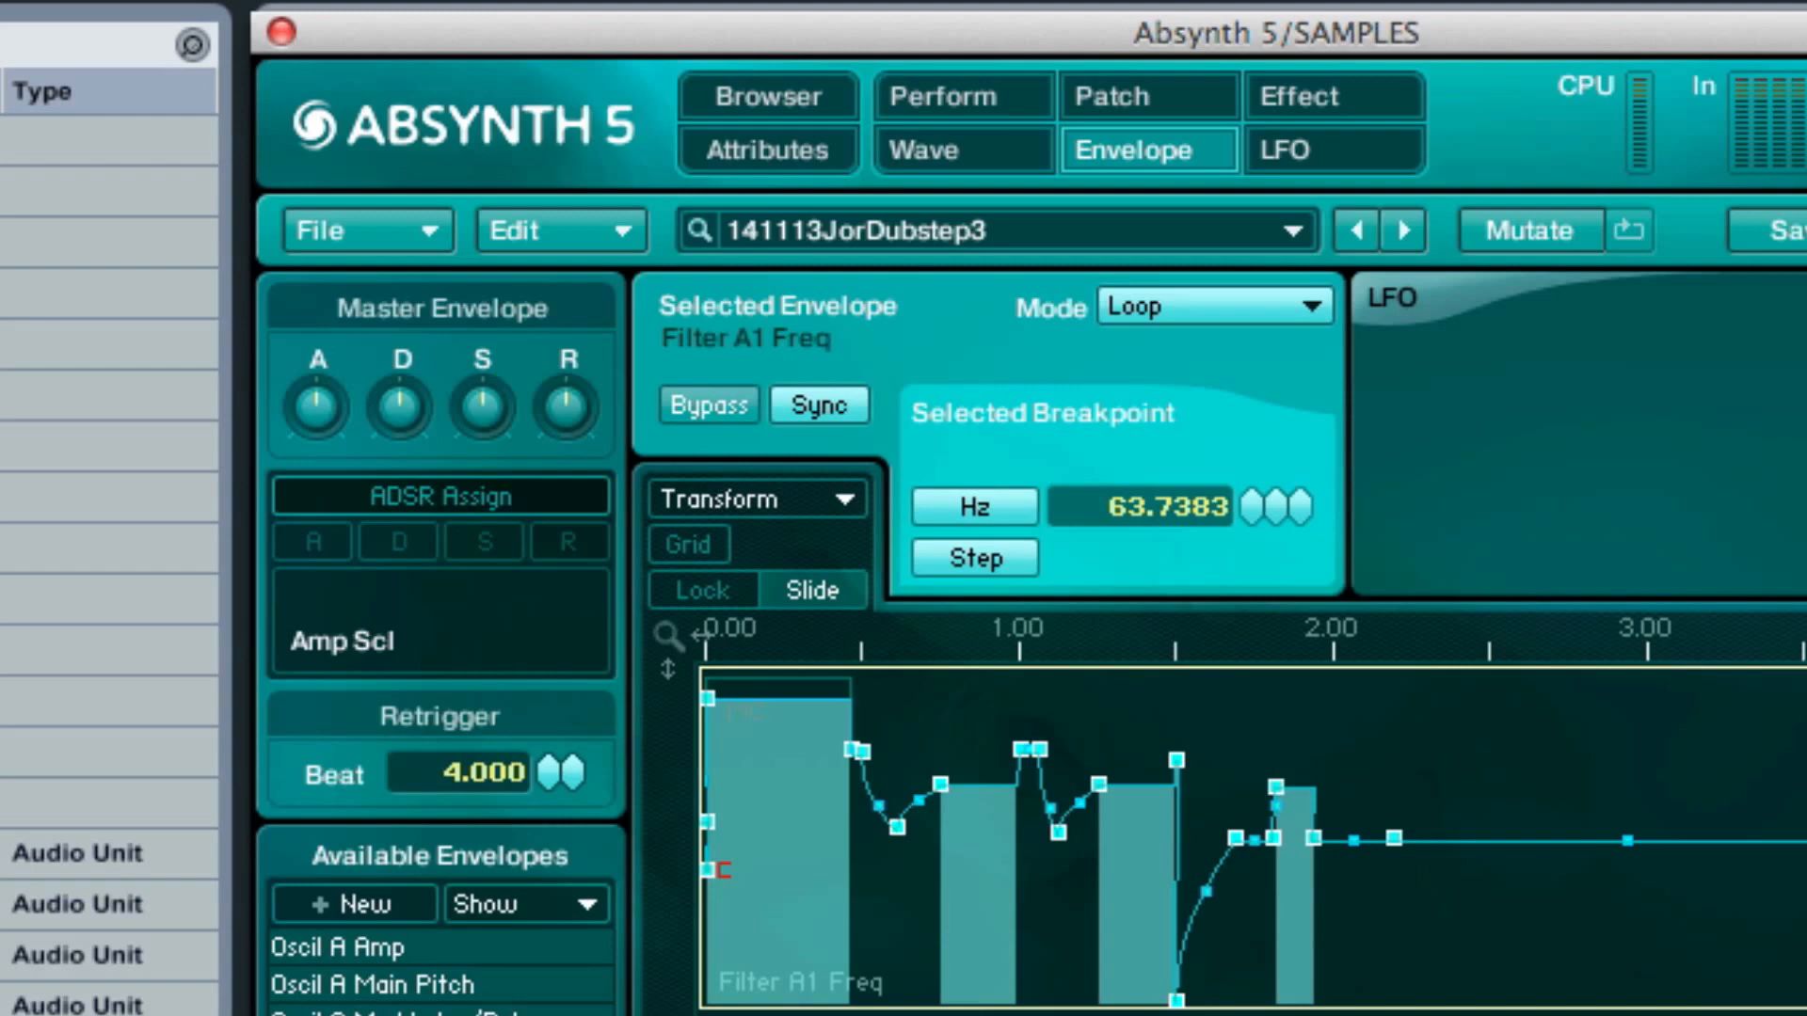
# - Compare channel A's filter settings, the Filter A1 Freq envelope and the two Env: Filter Freq macro controls
pyautogui.click(1150, 93)
pyautogui.click(1026, 108)
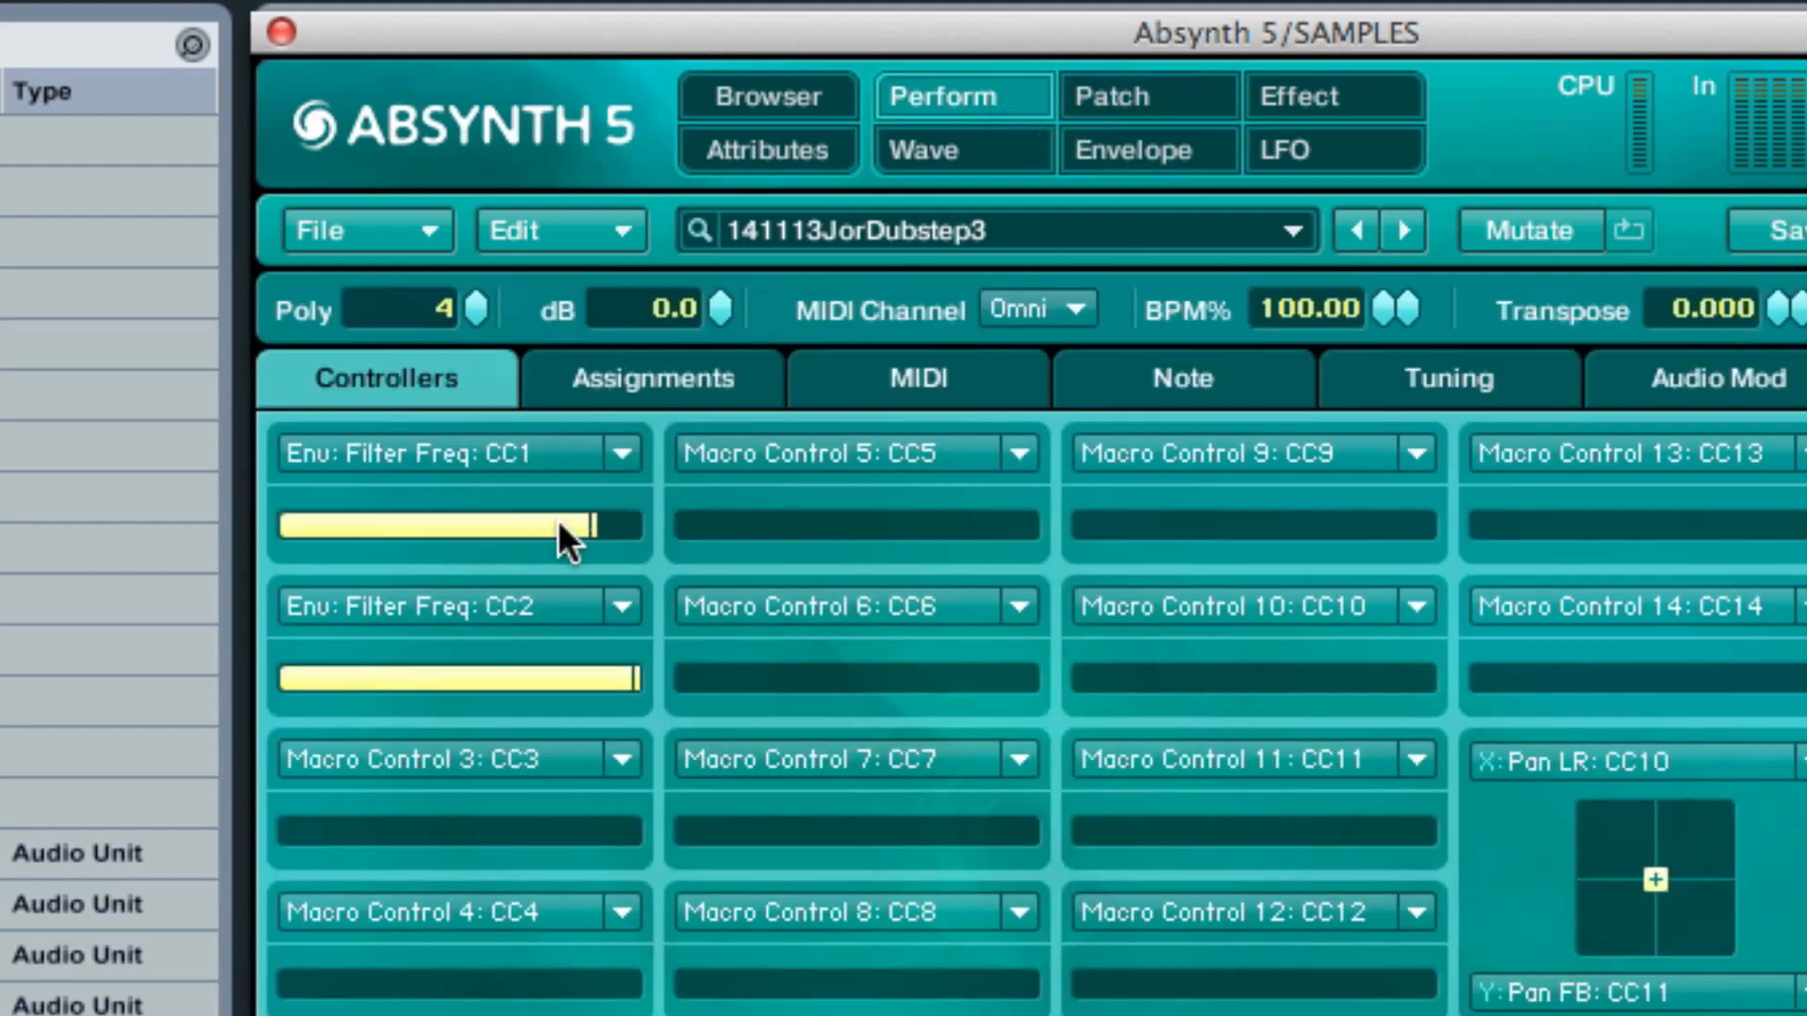
pyautogui.click(1157, 151)
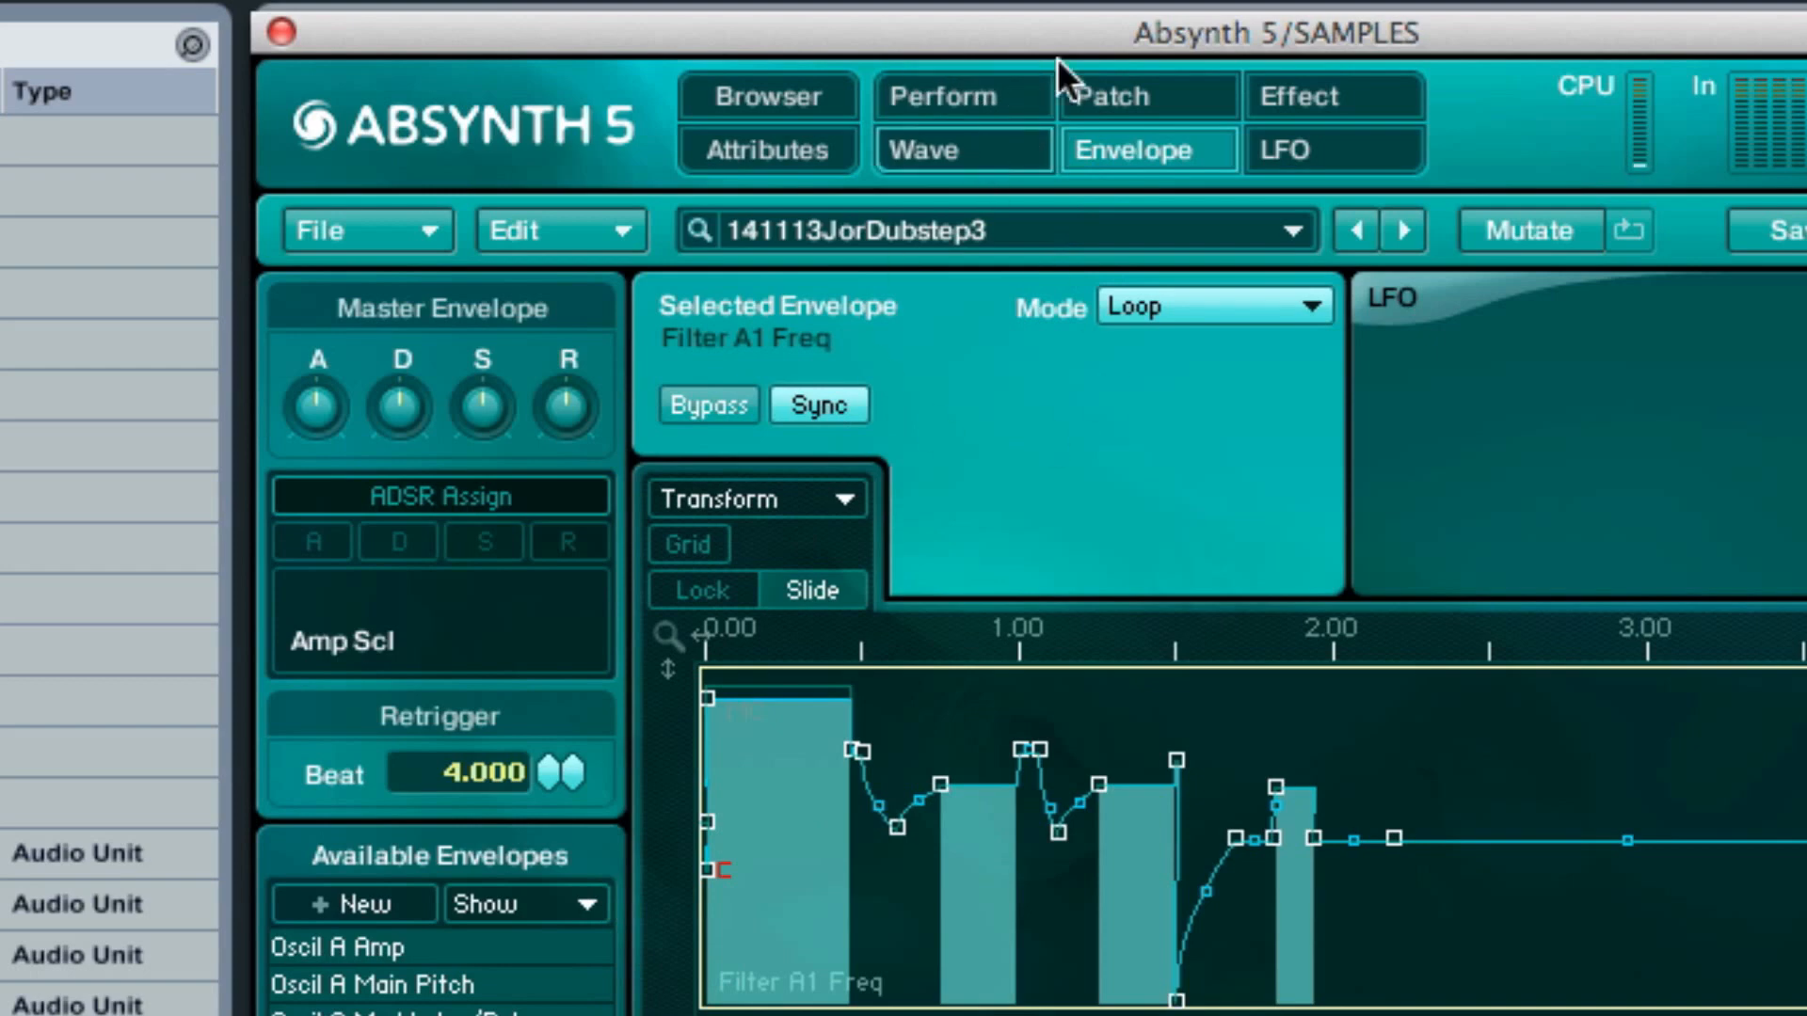
pyautogui.click(1099, 96)
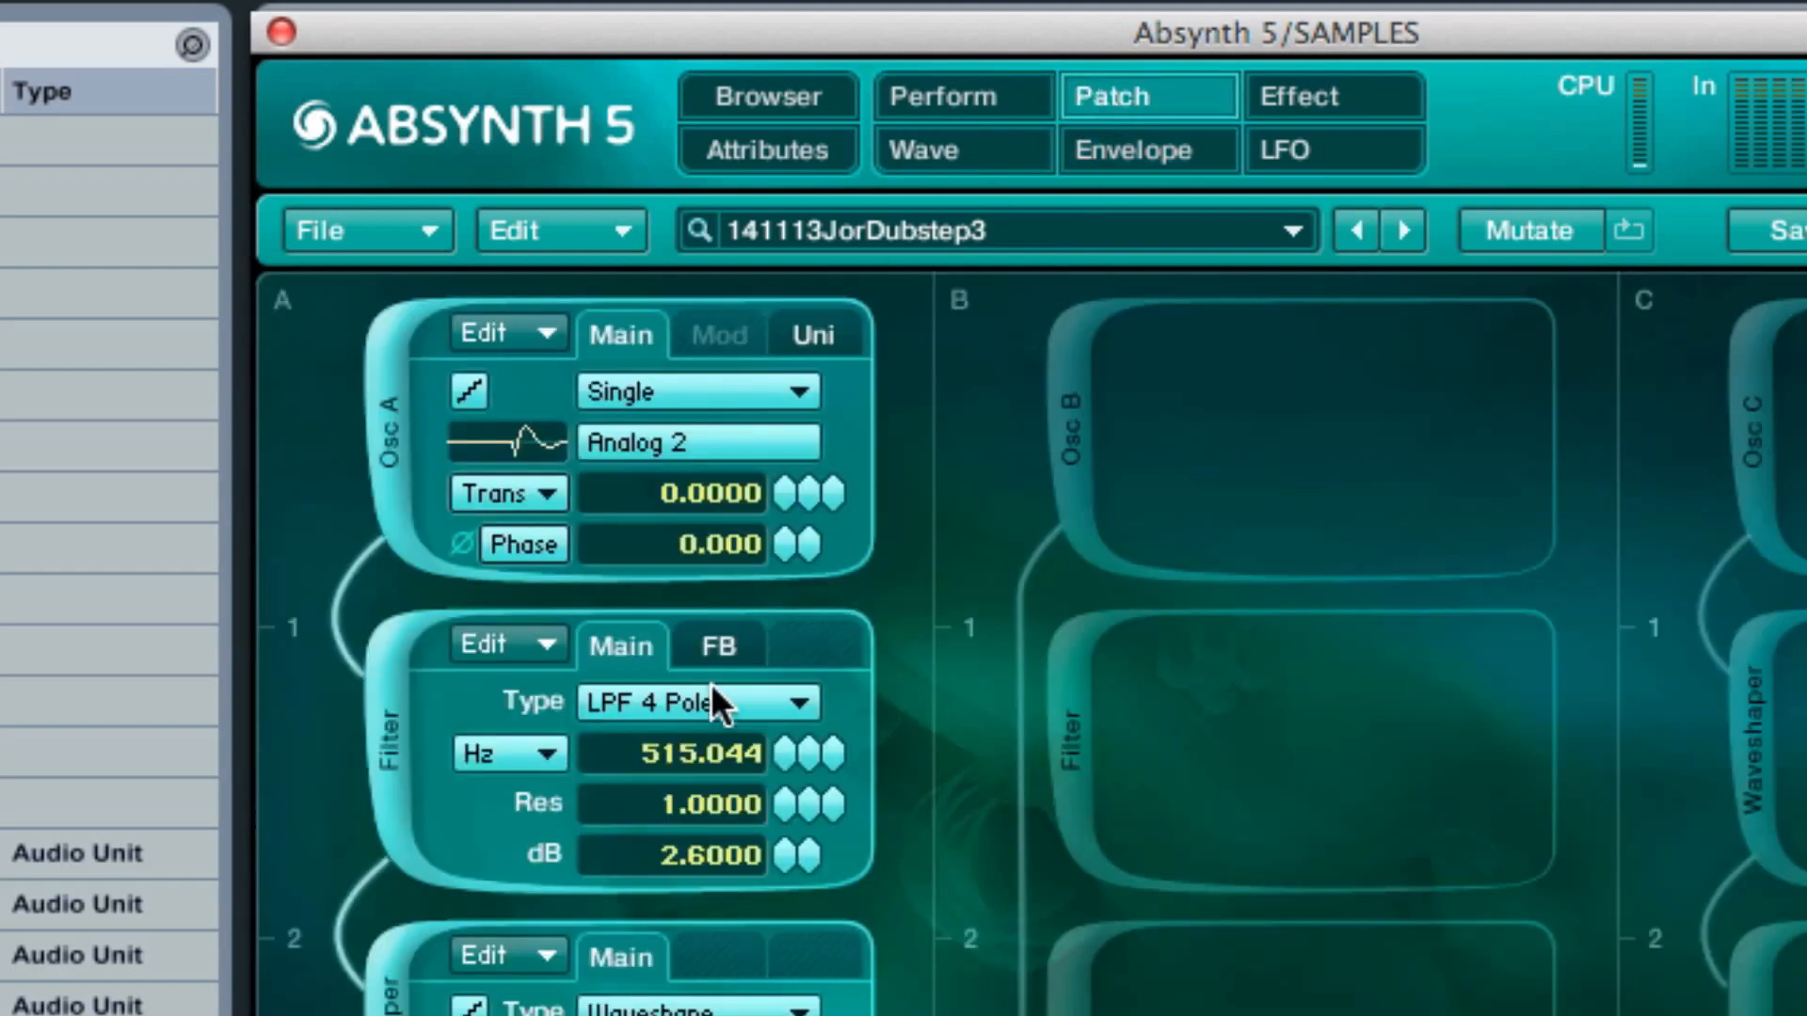
pyautogui.click(1193, 149)
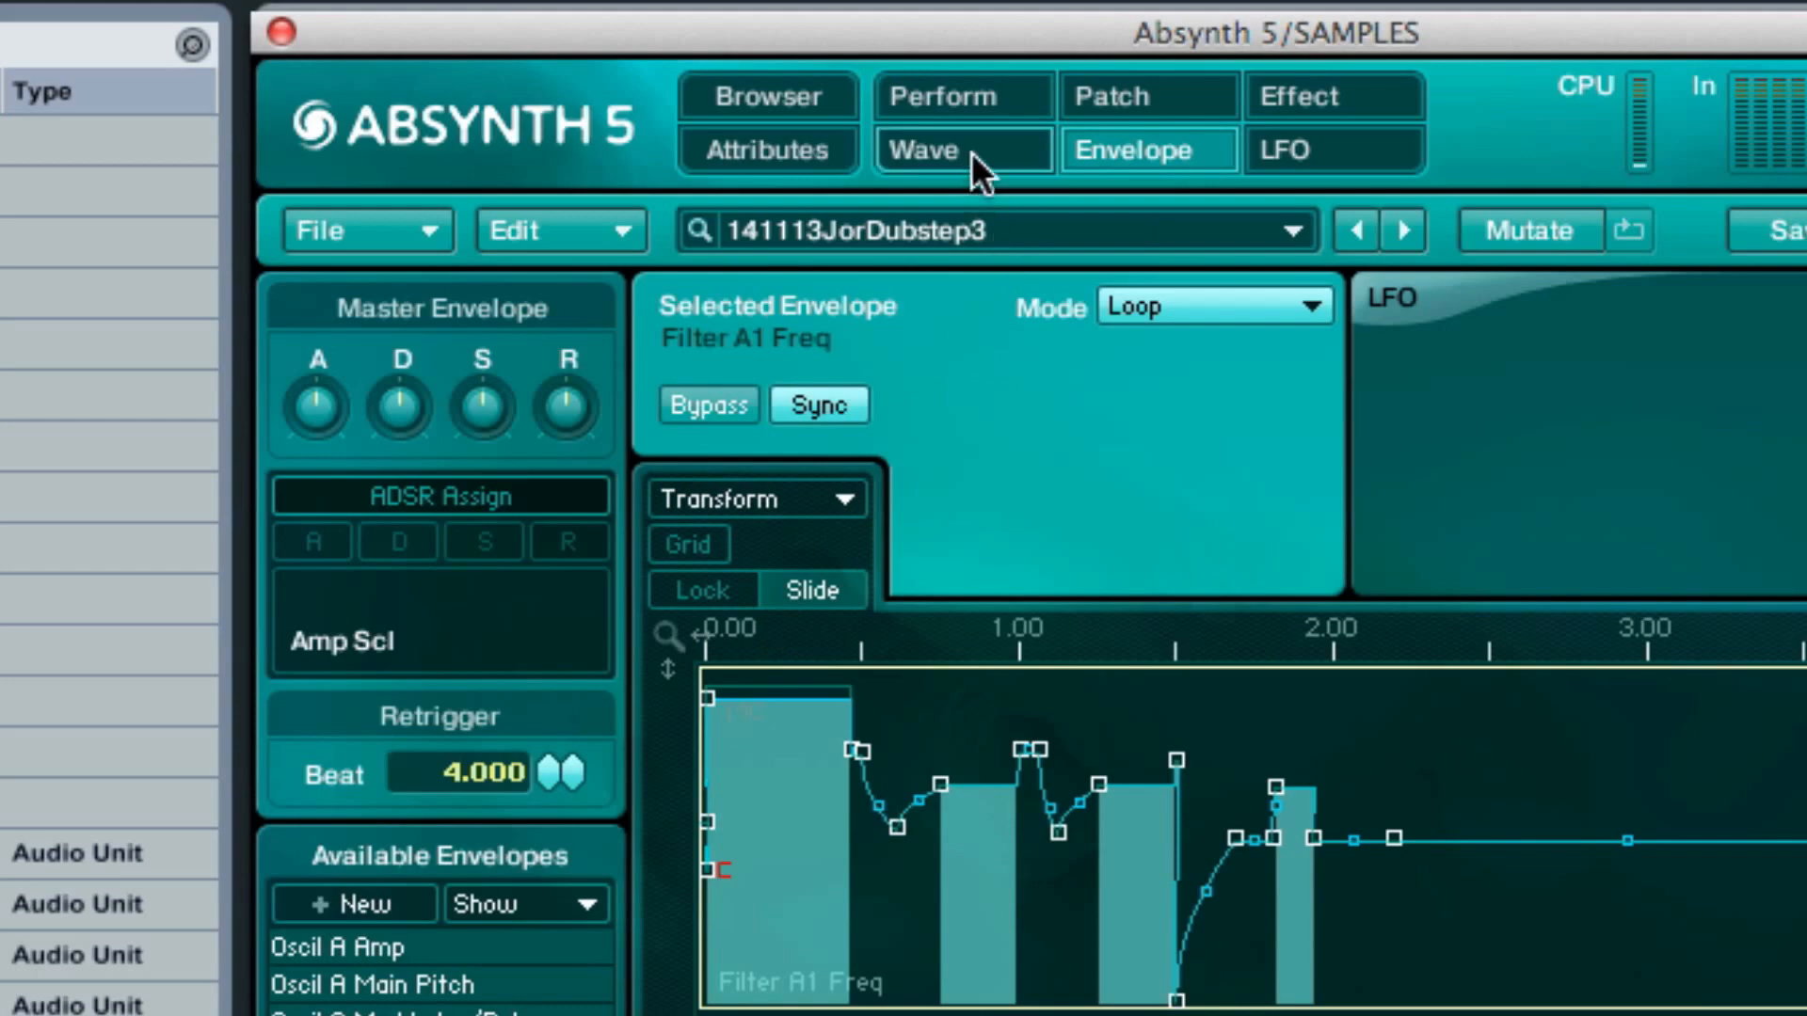
pyautogui.click(1093, 98)
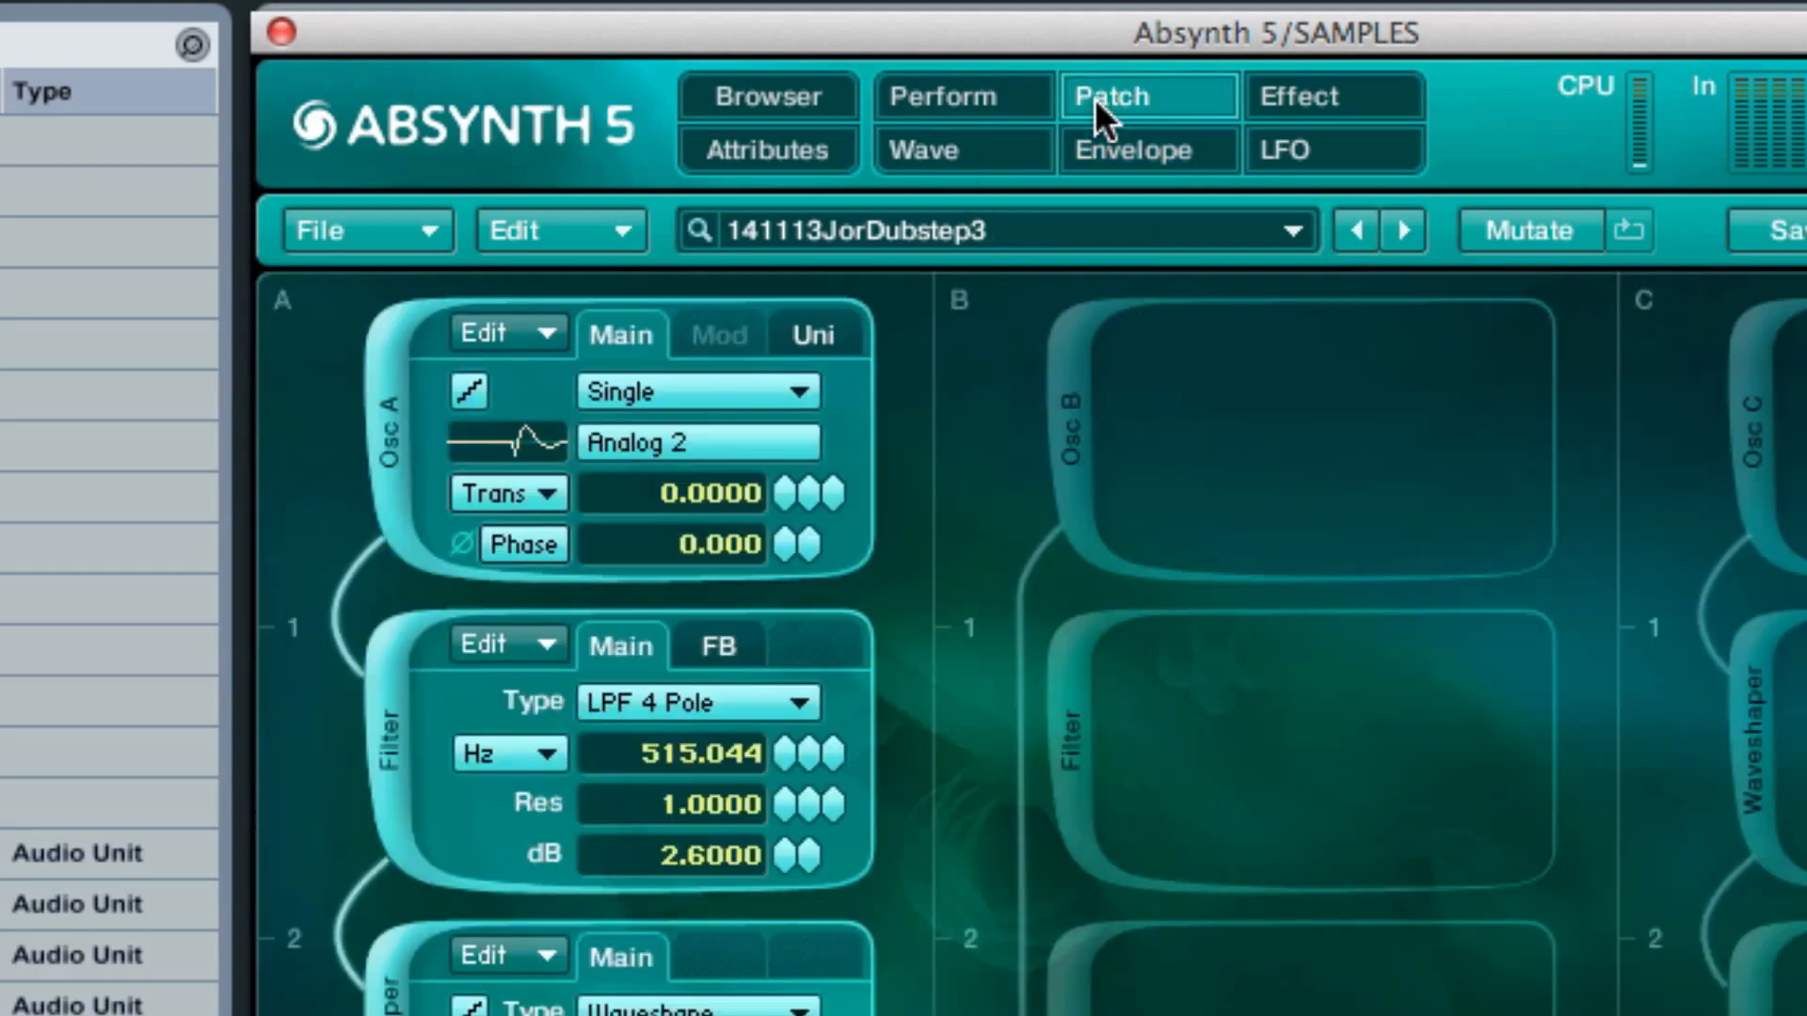
pyautogui.click(1017, 94)
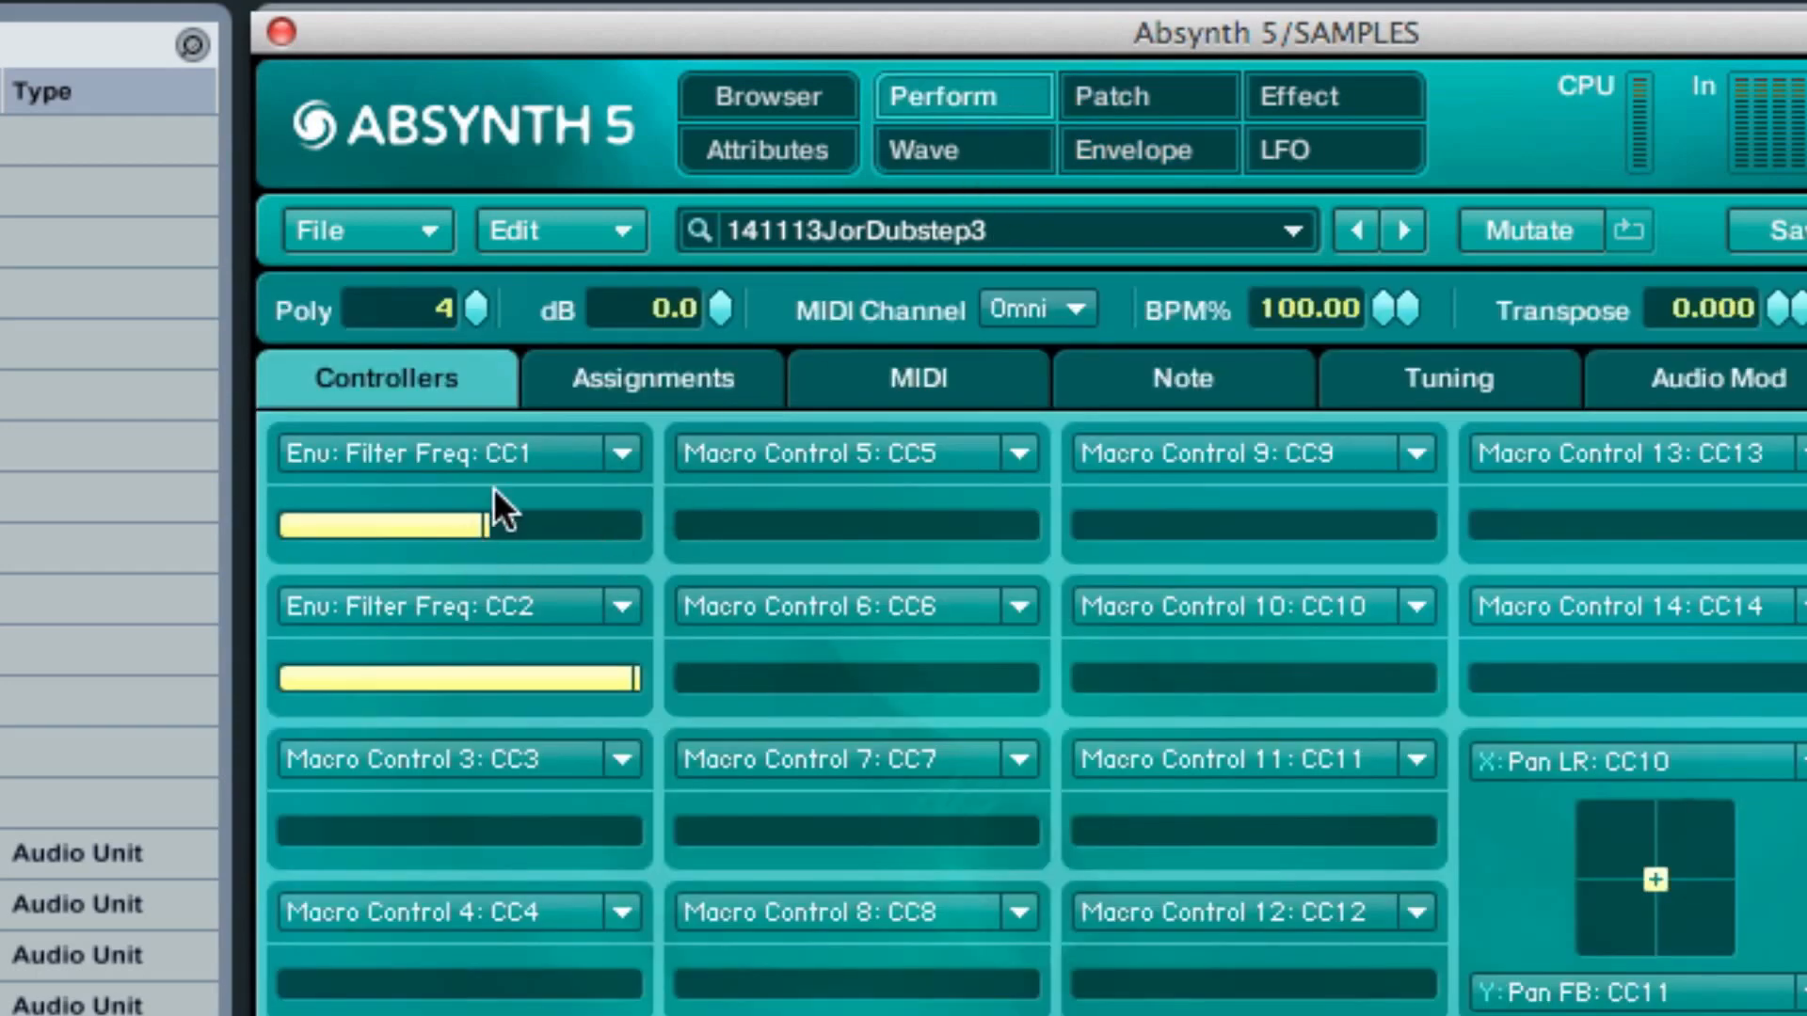
# - Sweep the two Env: Filter Freq macro controls, leaving CC1 at about half and CC2 at about one sixth
pyautogui.moveTo(1121, 34); pyautogui.dragTo(1132, 122)
pyautogui.moveTo(474, 606); pyautogui.dragTo(579, 750)
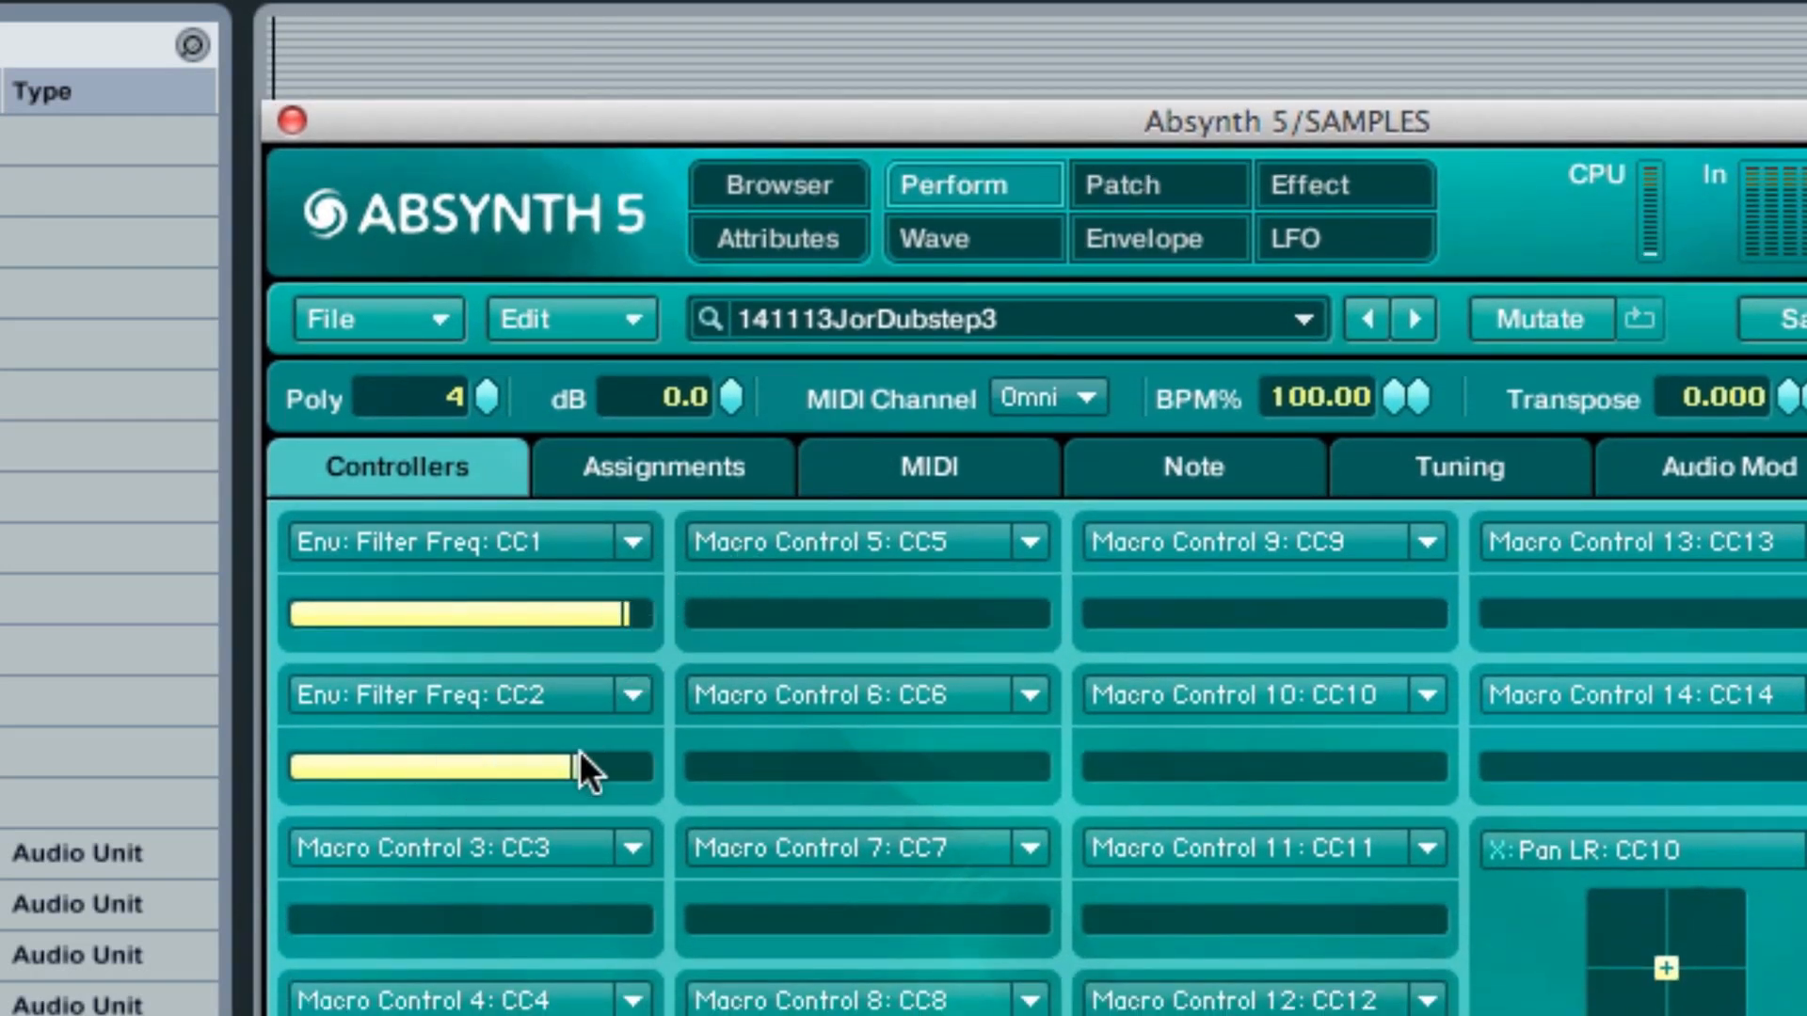
pyautogui.moveTo(606, 602); pyautogui.dragTo(307, 618)
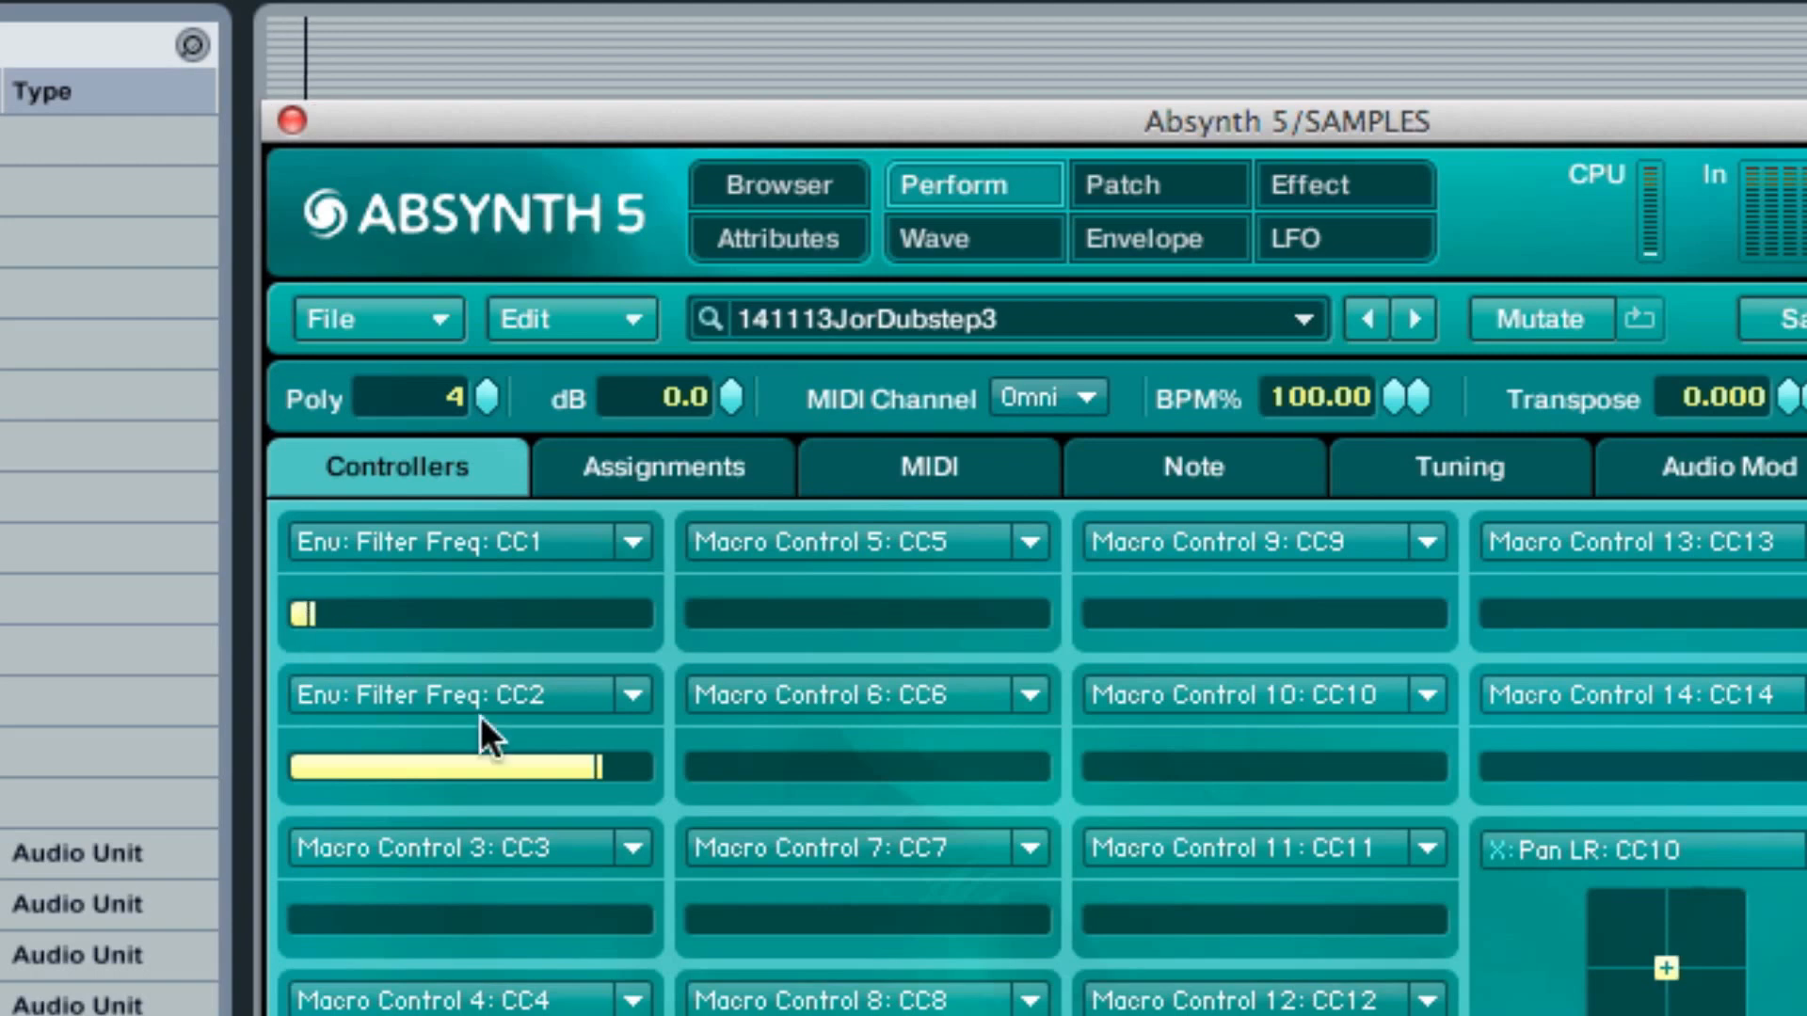
pyautogui.moveTo(585, 759); pyautogui.dragTo(341, 659)
pyautogui.moveTo(552, 629); pyautogui.dragTo(545, 609)
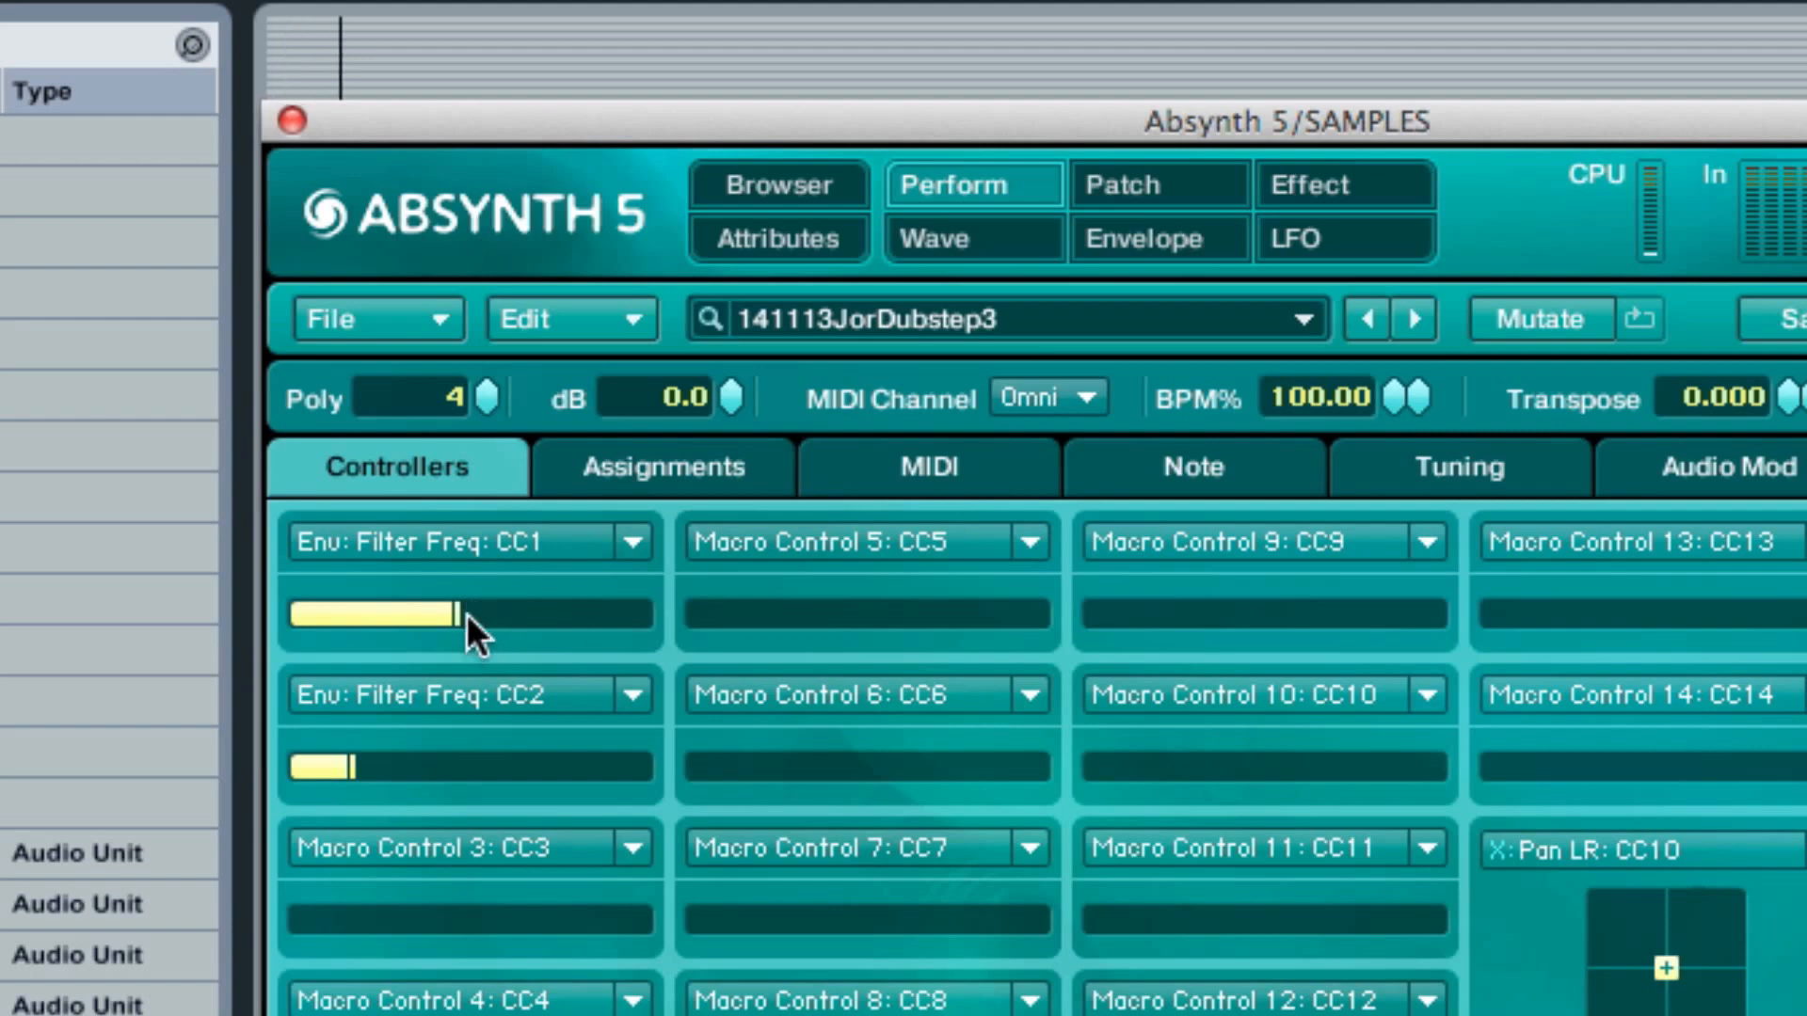
pyautogui.moveTo(467, 611); pyautogui.dragTo(450, 580)
# - Enable Osc B, switch off channel A, and review Osc B's Main and Mod oscillator settings
pyautogui.click(996, 234)
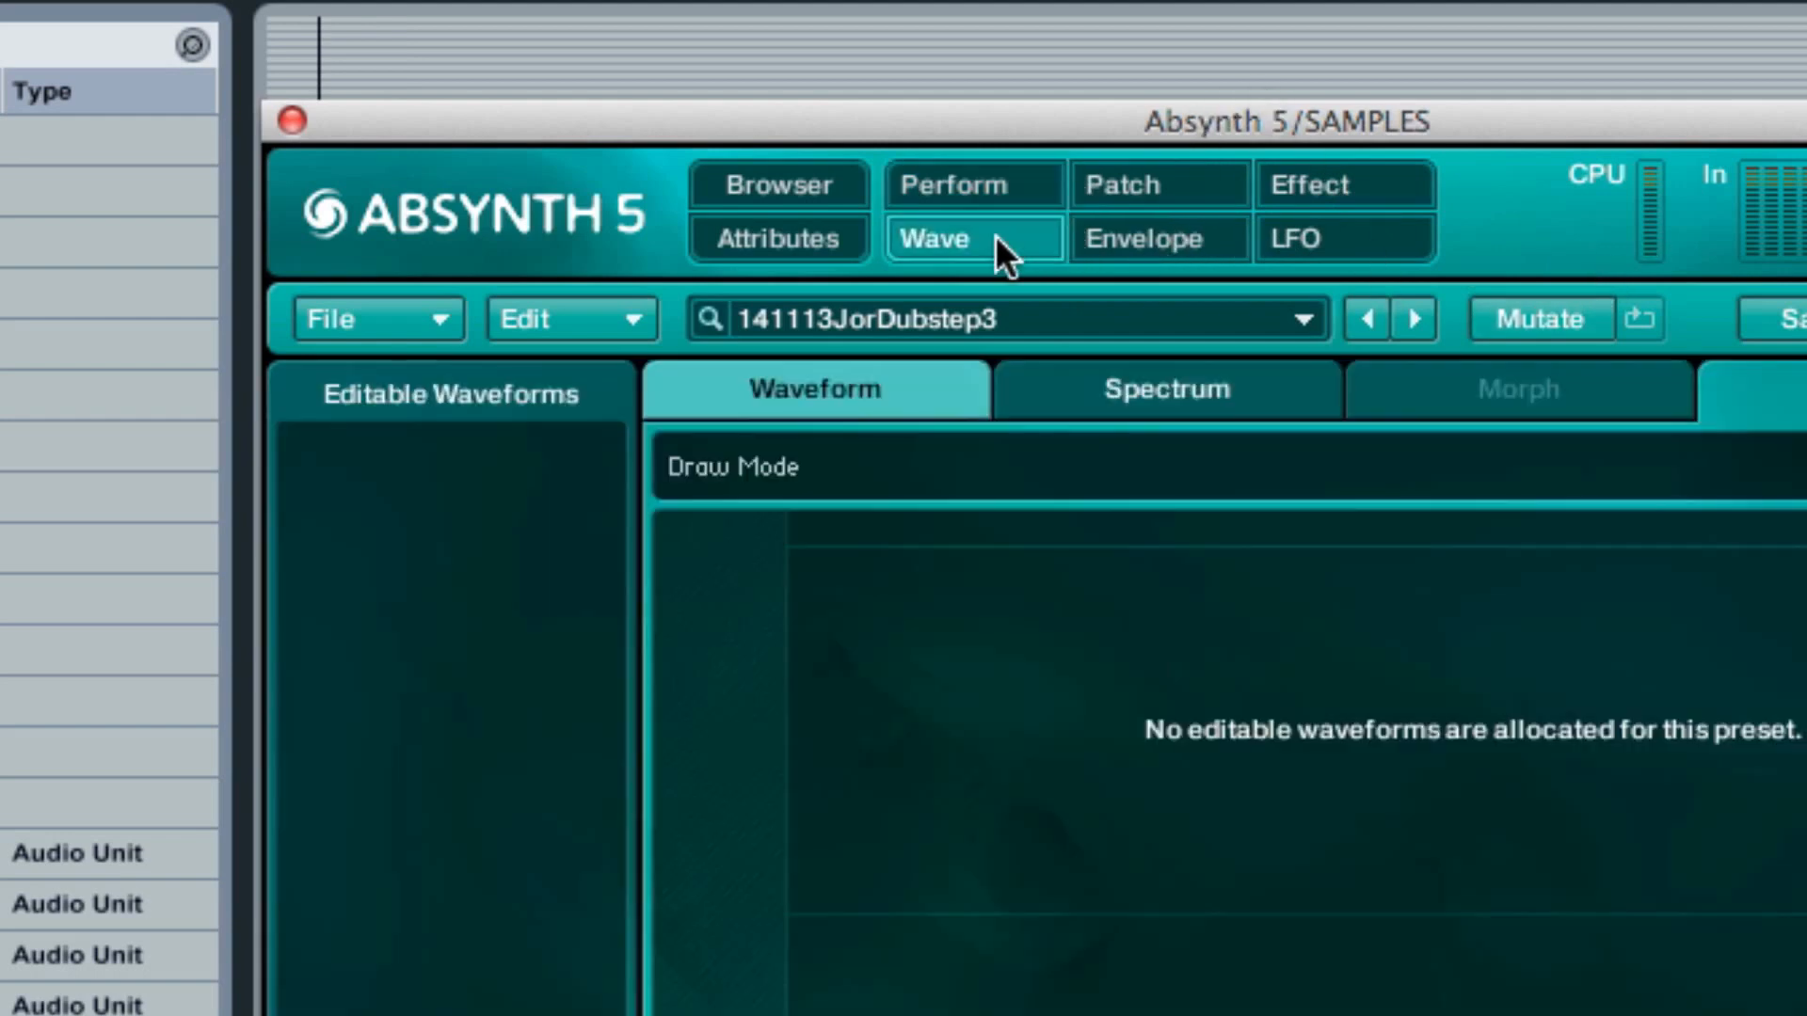
pyautogui.click(1167, 174)
pyautogui.click(1082, 495)
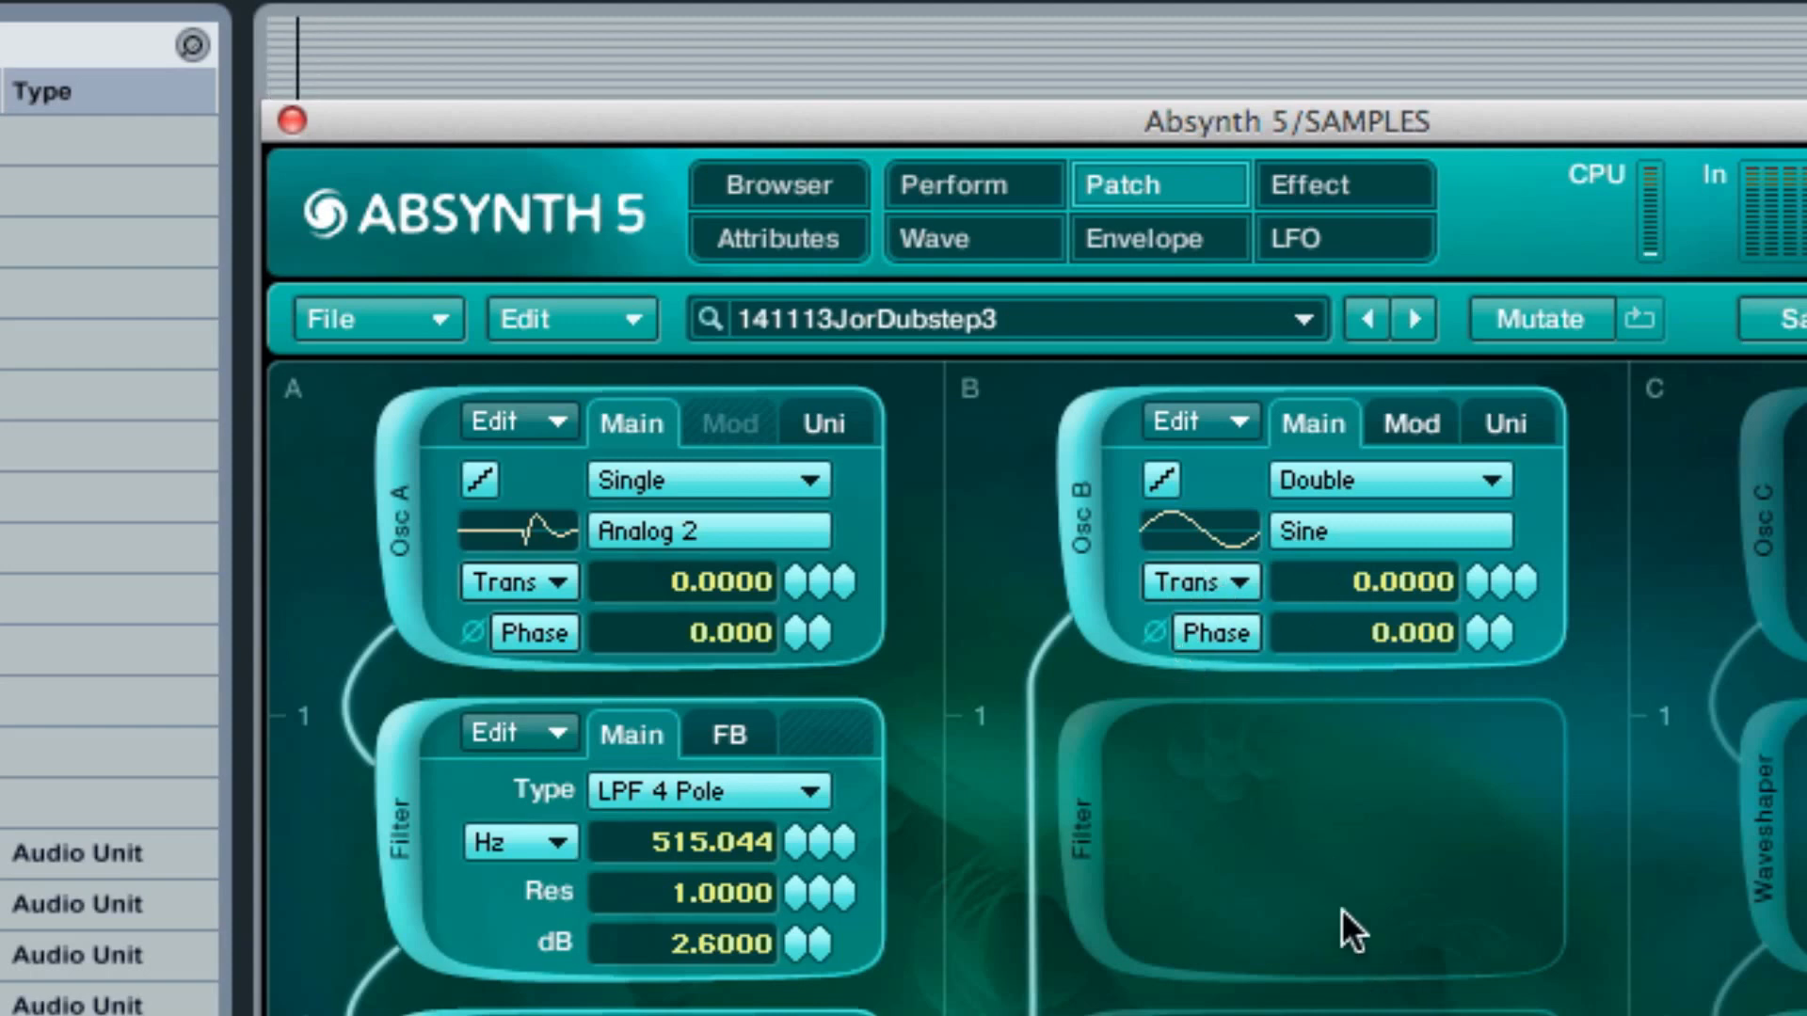
pyautogui.click(415, 487)
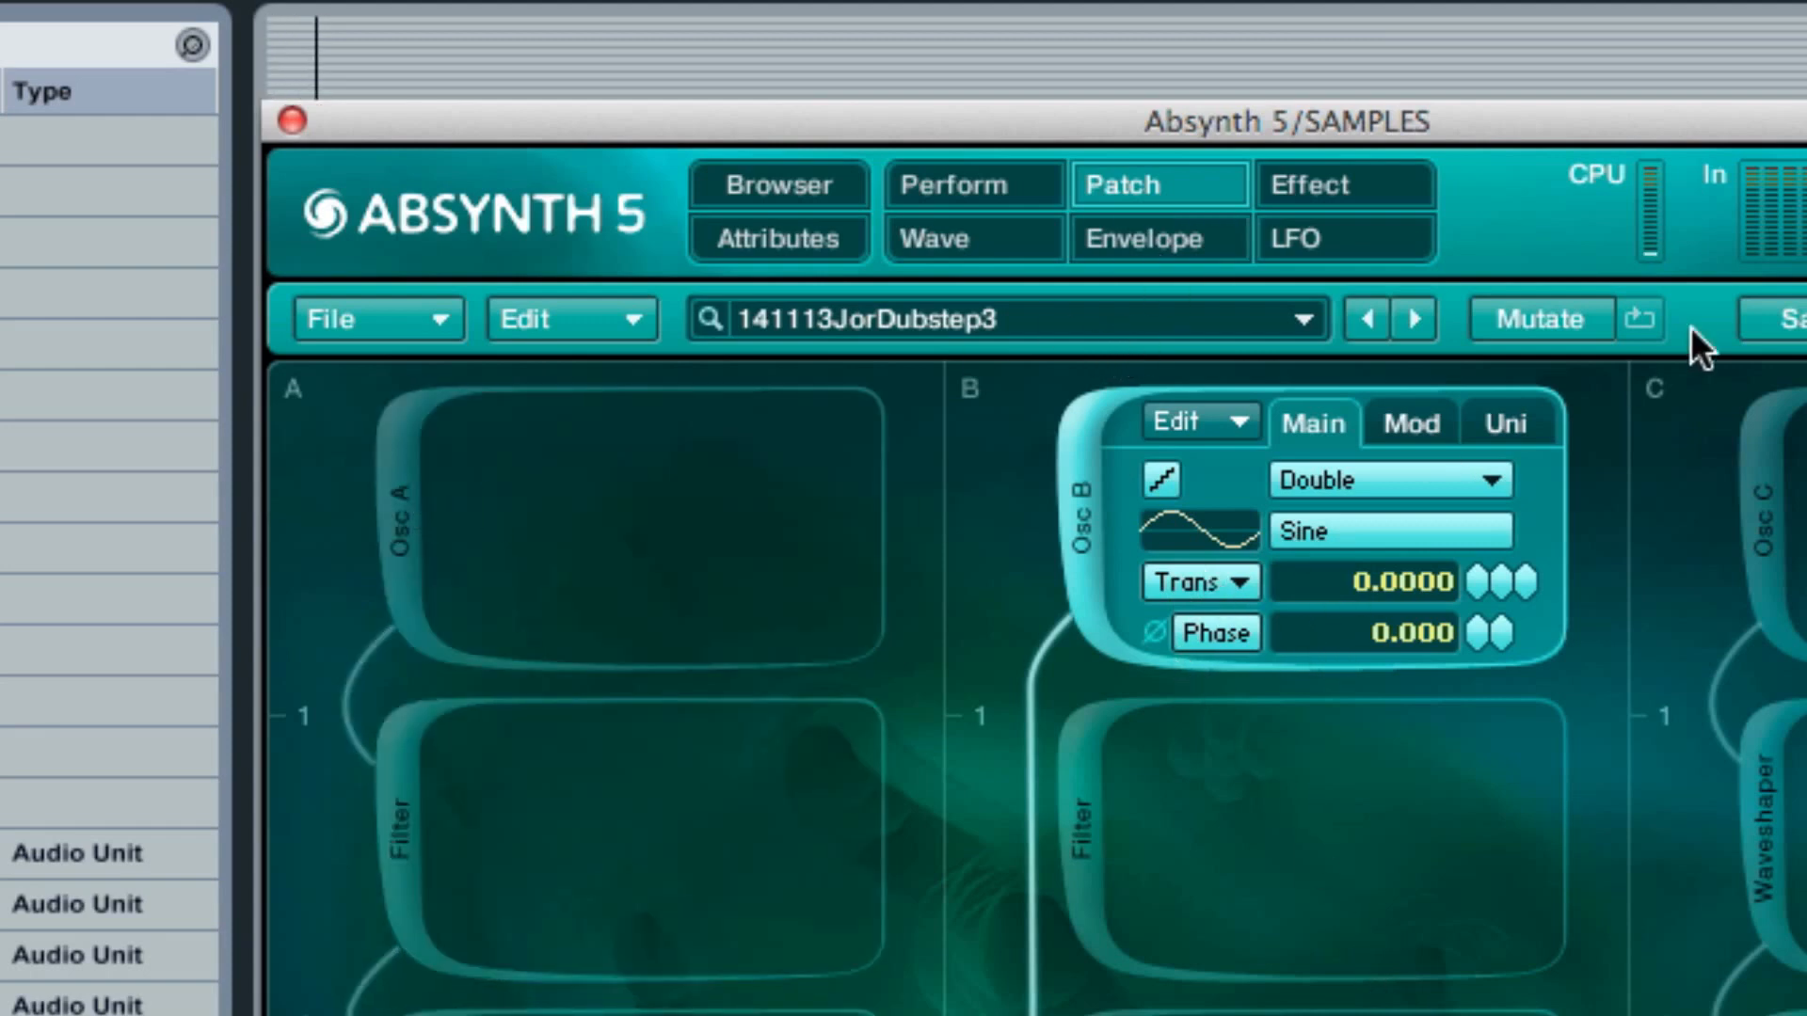
pyautogui.click(1412, 425)
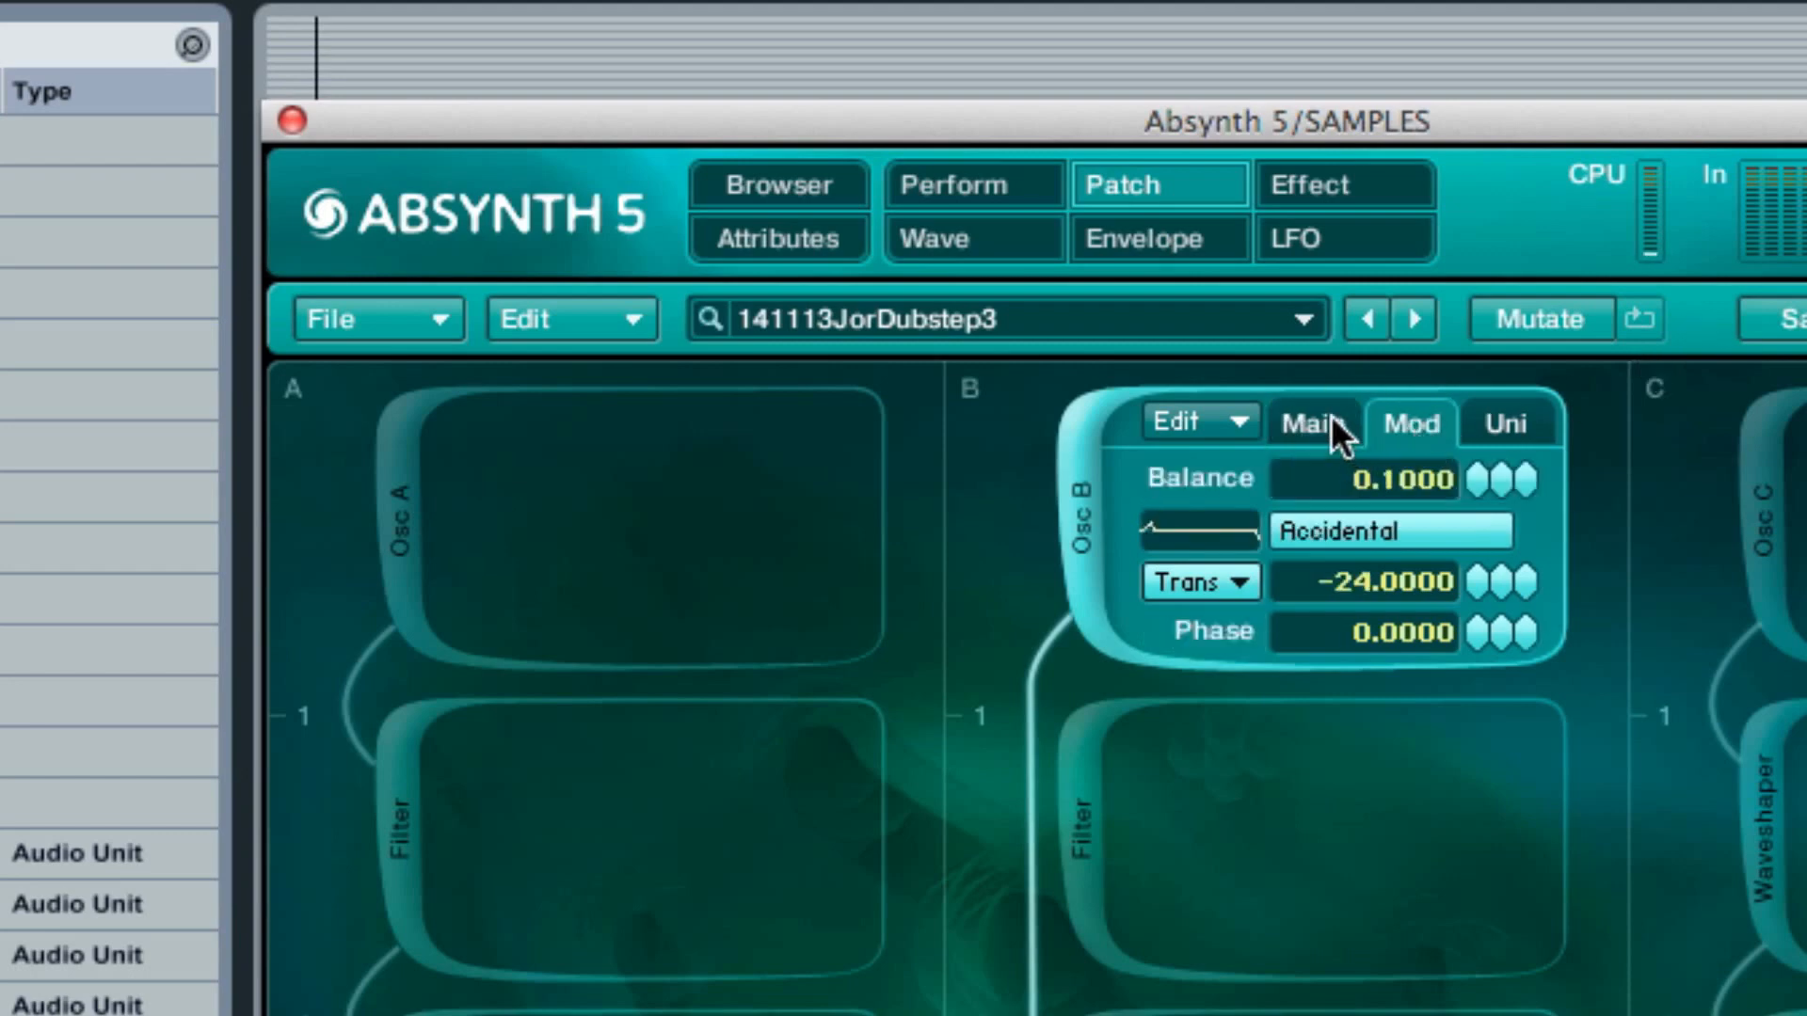
pyautogui.click(1331, 415)
pyautogui.click(1421, 421)
# - Audition channels A, B and C in different combinations by toggling them on and off, ending with only channel A active
pyautogui.click(403, 546)
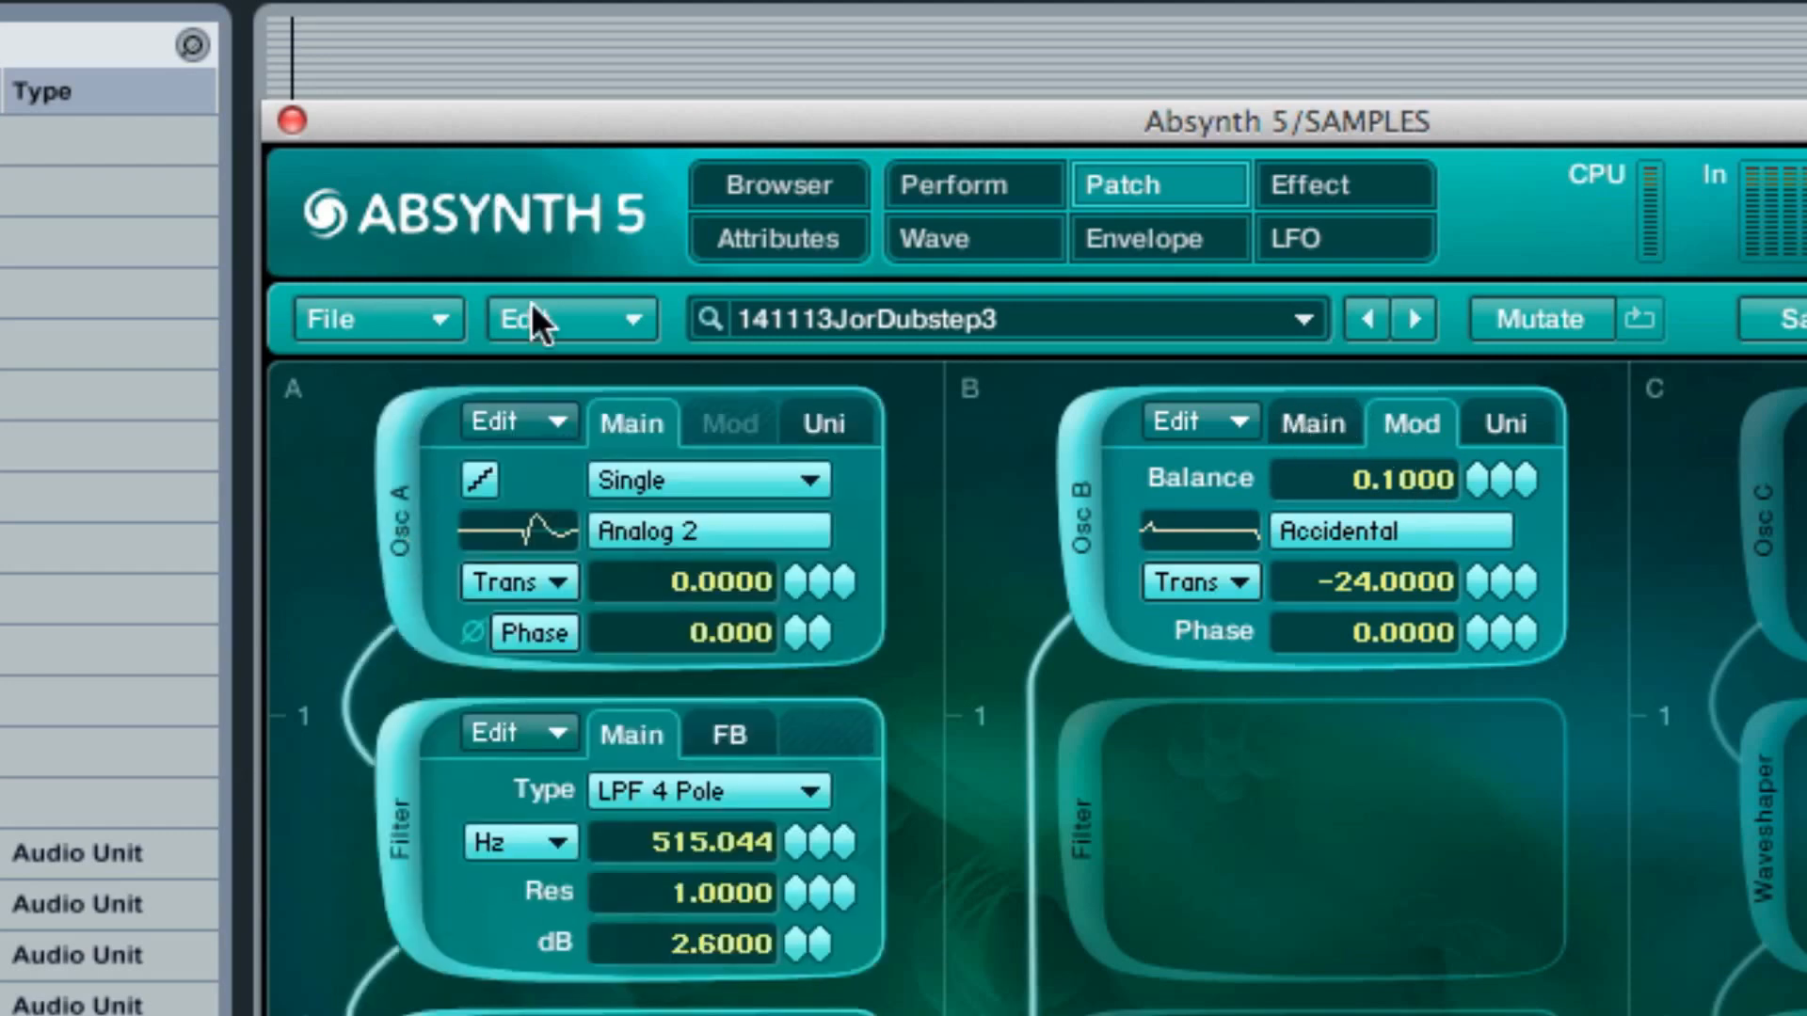
pyautogui.click(1764, 513)
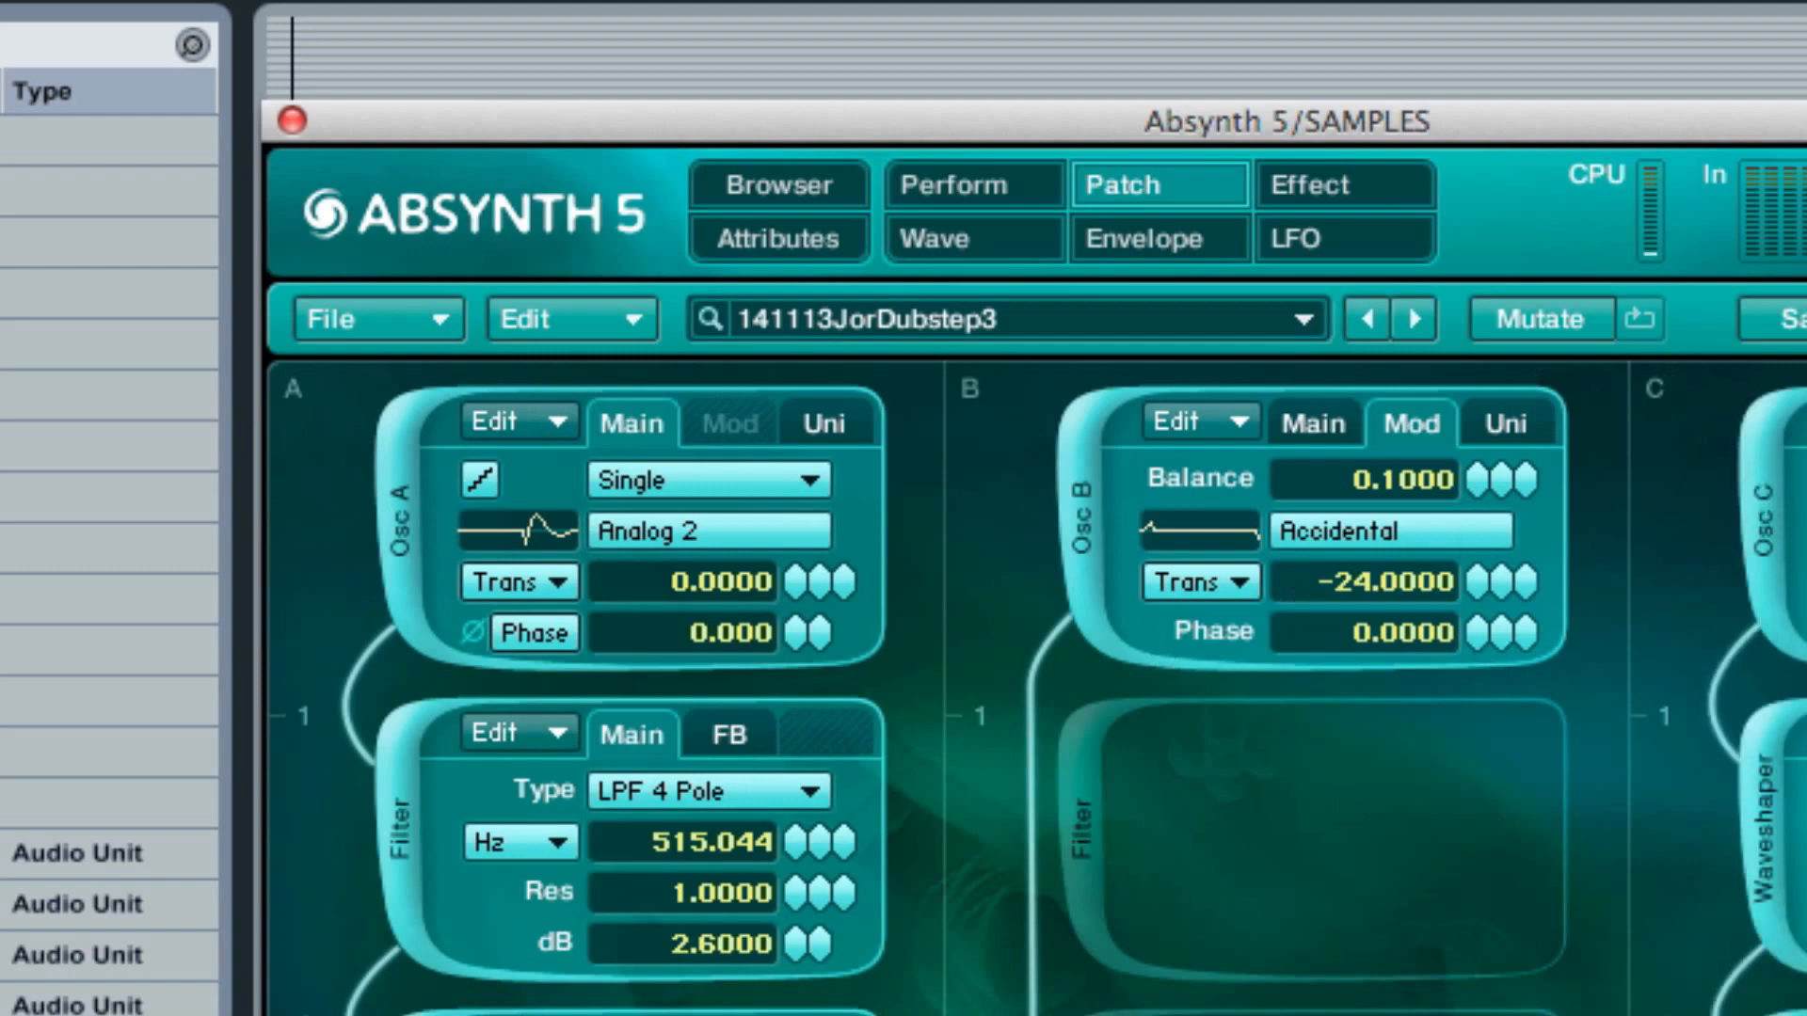
pyautogui.click(405, 561)
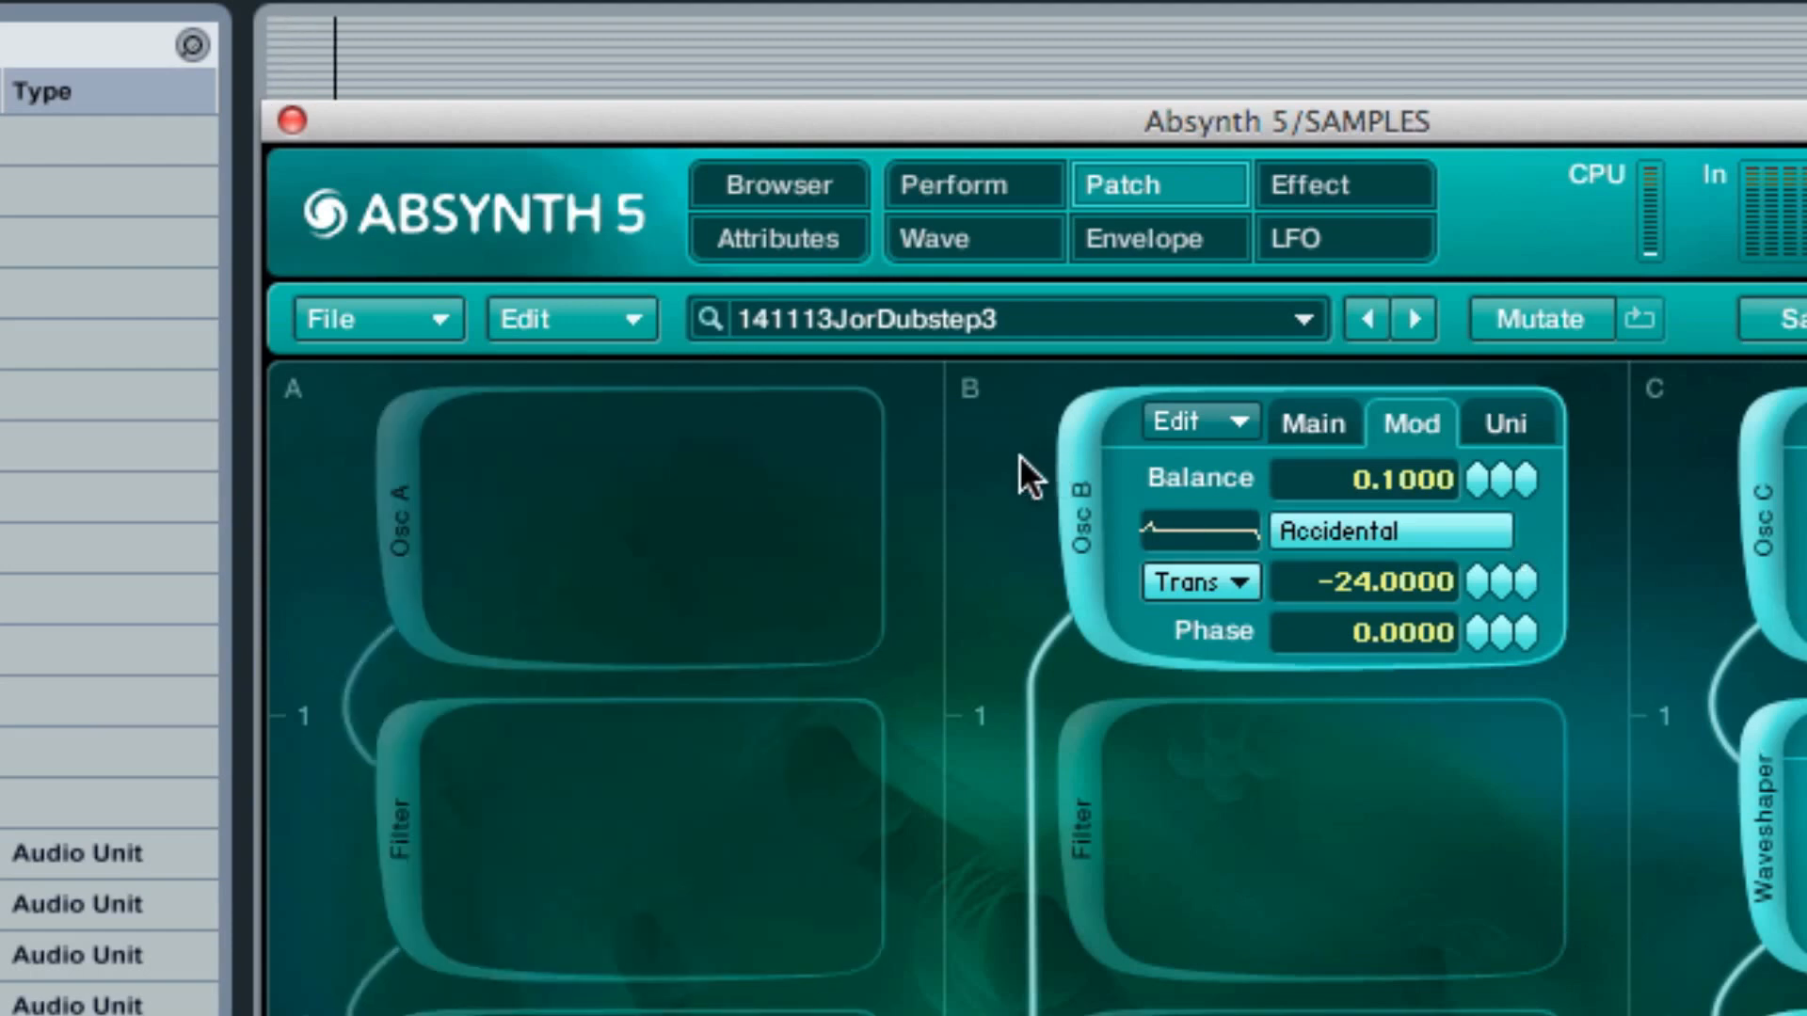
pyautogui.click(1084, 482)
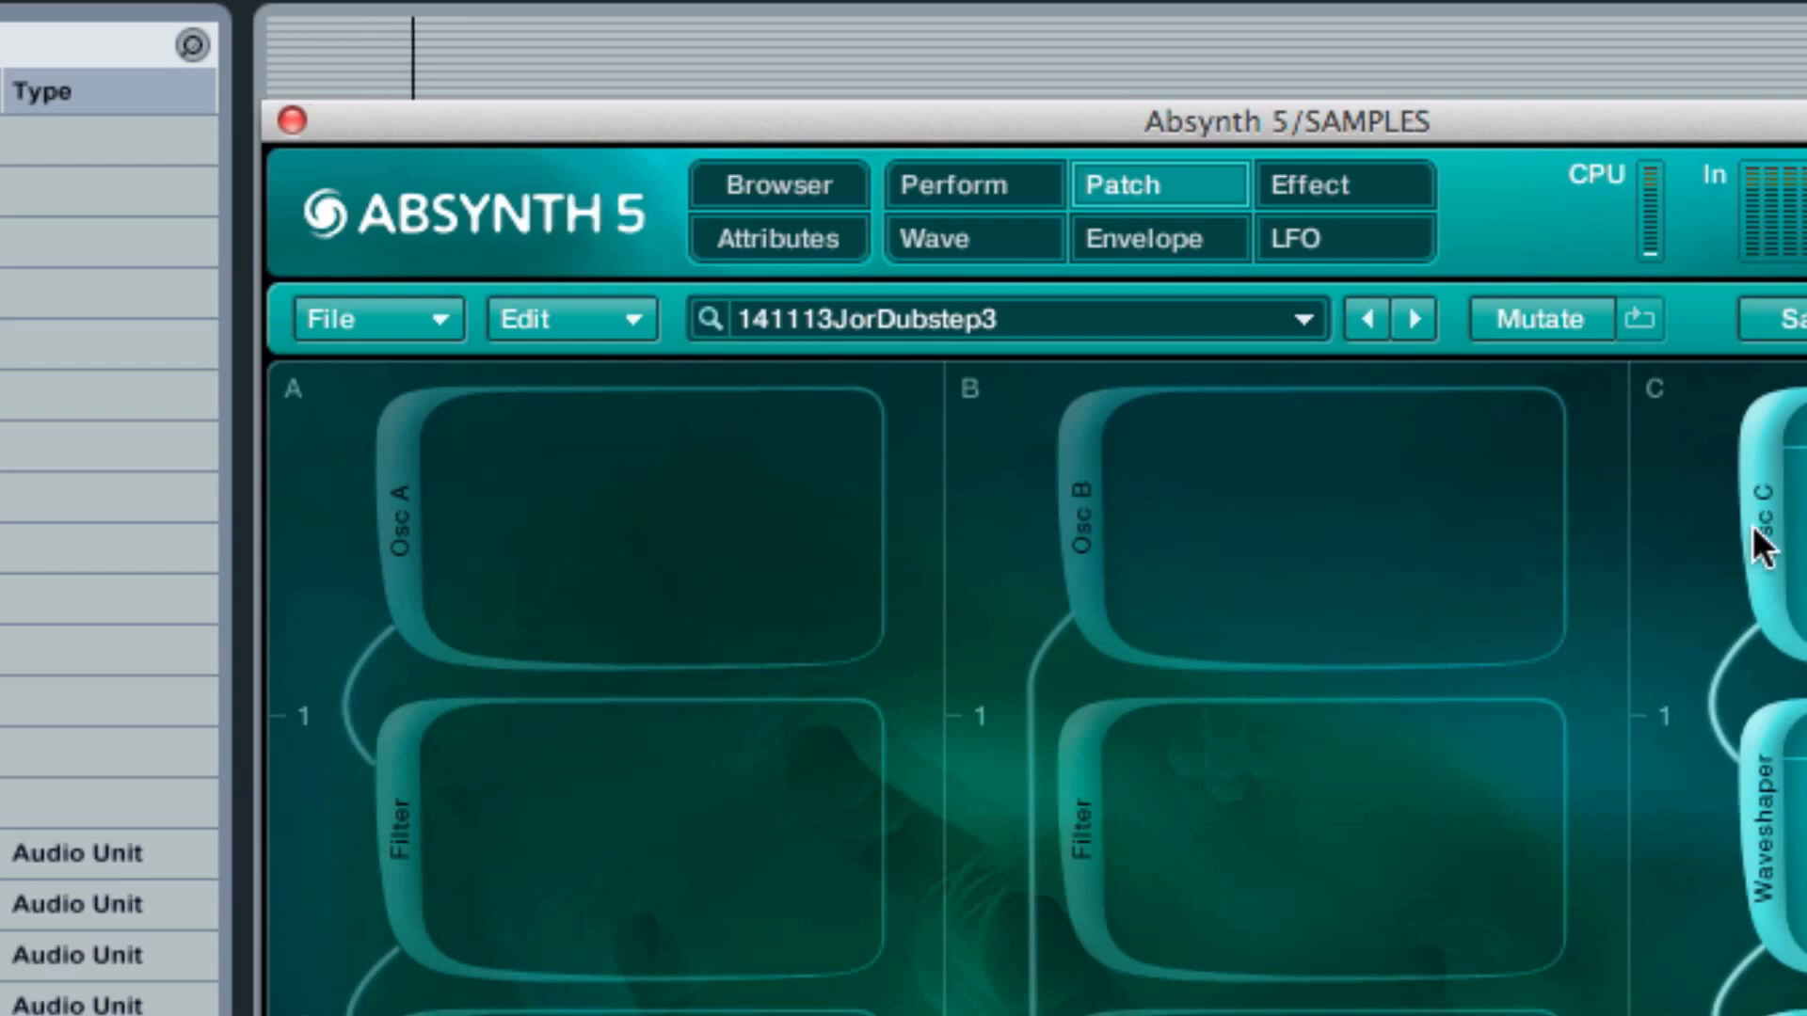
pyautogui.moveTo(1081, 518)
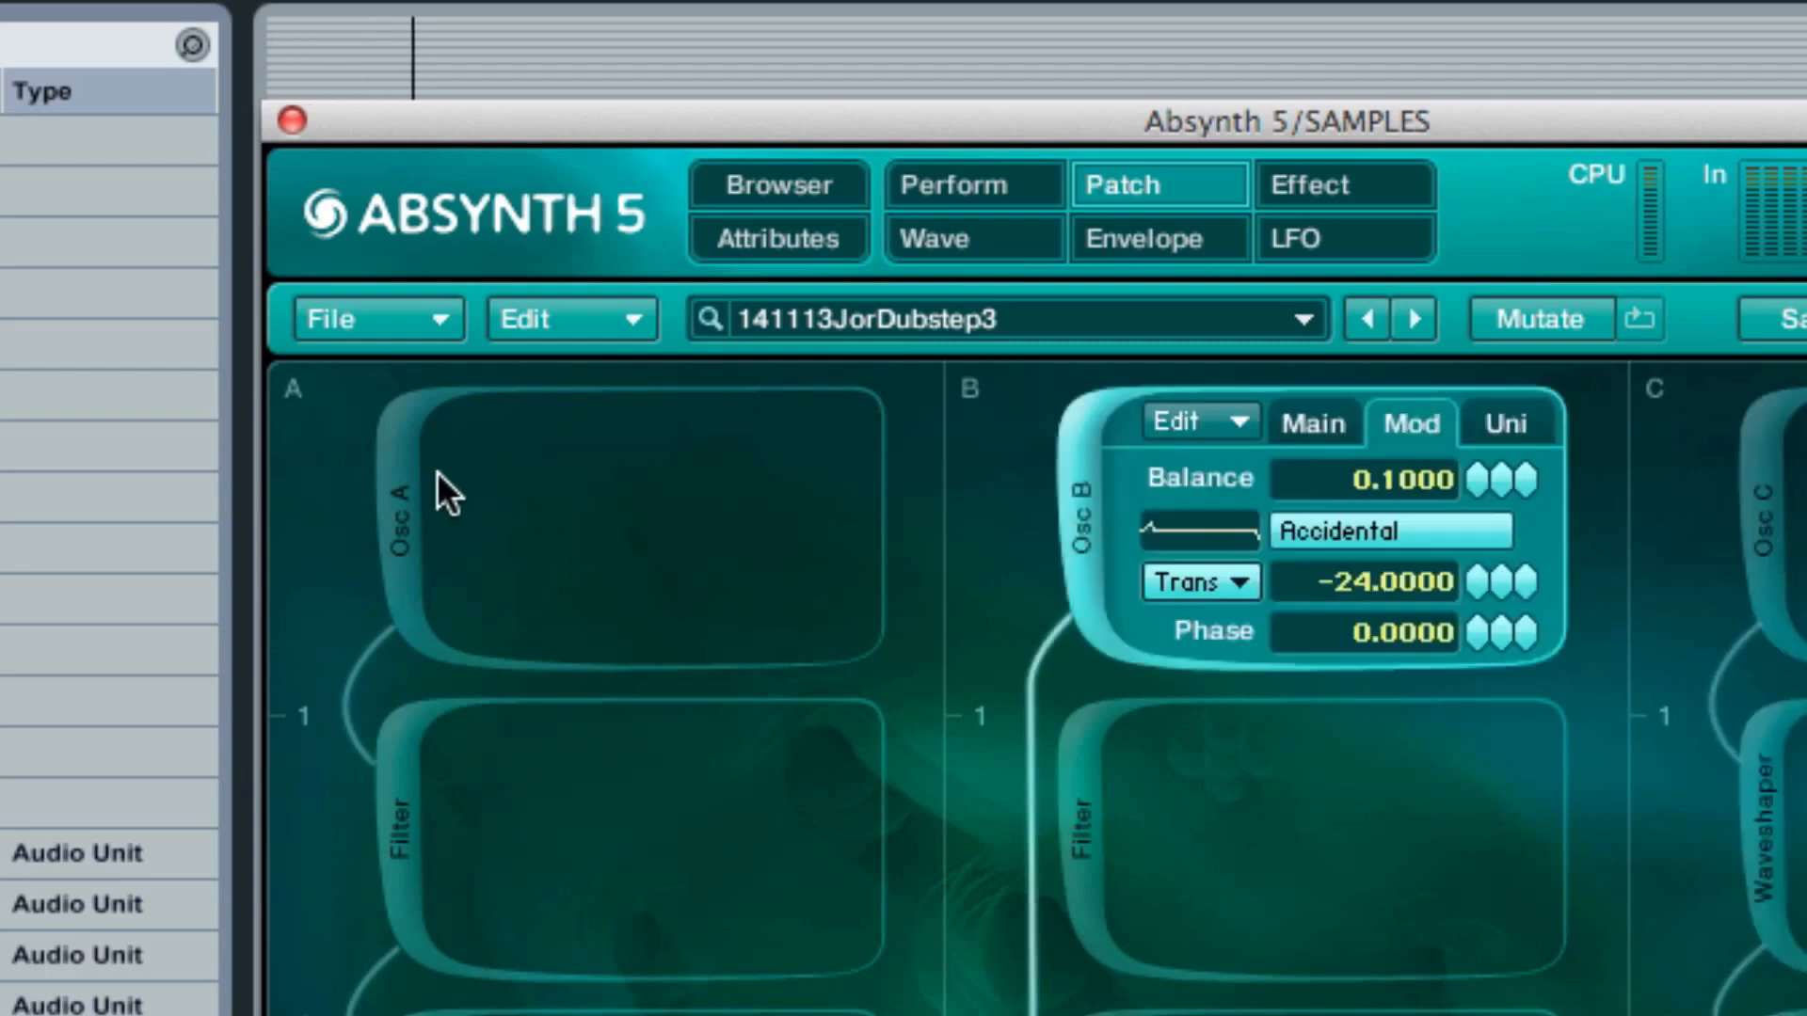
pyautogui.moveTo(380, 517)
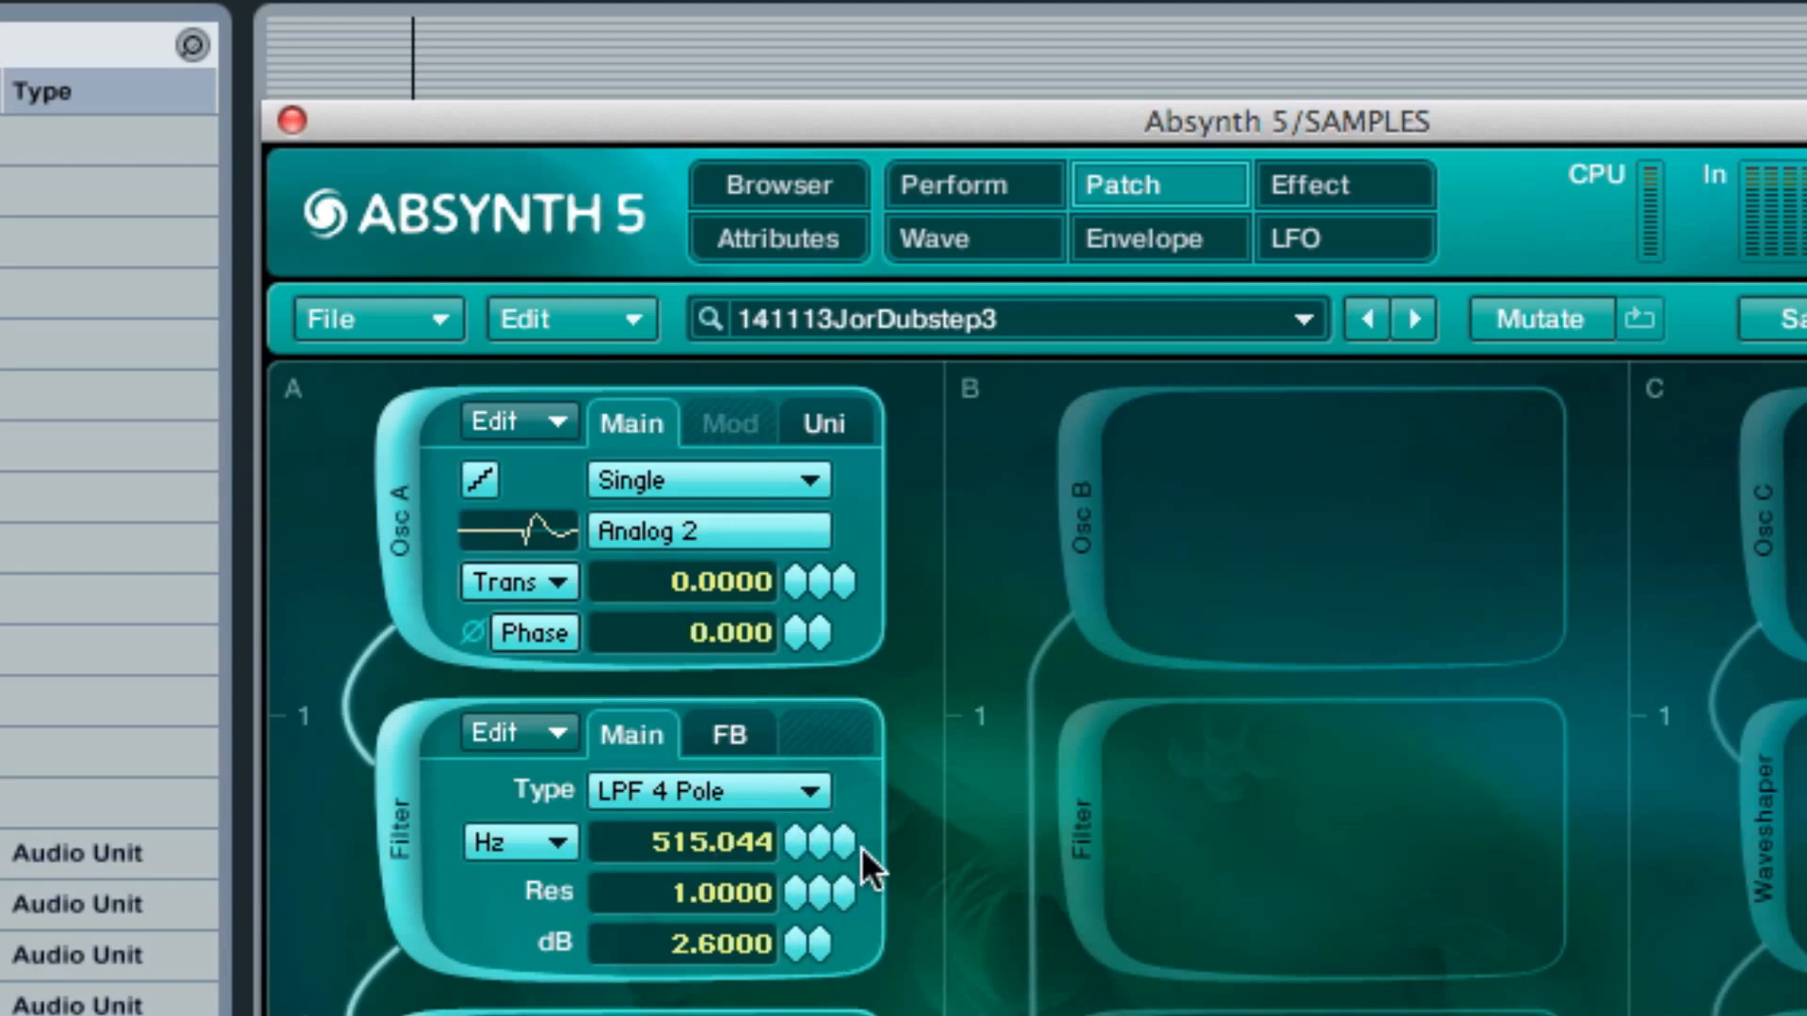
# - Set channel A's filter cutoff to 433.098 Hz, and select all breakpoints of the Filter A1 Freq envelope for review
pyautogui.moveTo(796, 839)
pyautogui.mouseDown()
pyautogui.moveTo(783, 437)
pyautogui.moveTo(792, 823)
pyautogui.moveTo(772, 935)
pyautogui.moveTo(796, 862)
pyautogui.moveTo(794, 908)
pyautogui.moveTo(781, 917)
pyautogui.moveTo(800, 822)
pyautogui.moveTo(799, 881)
pyautogui.moveTo(798, 853)
pyautogui.mouseUp()
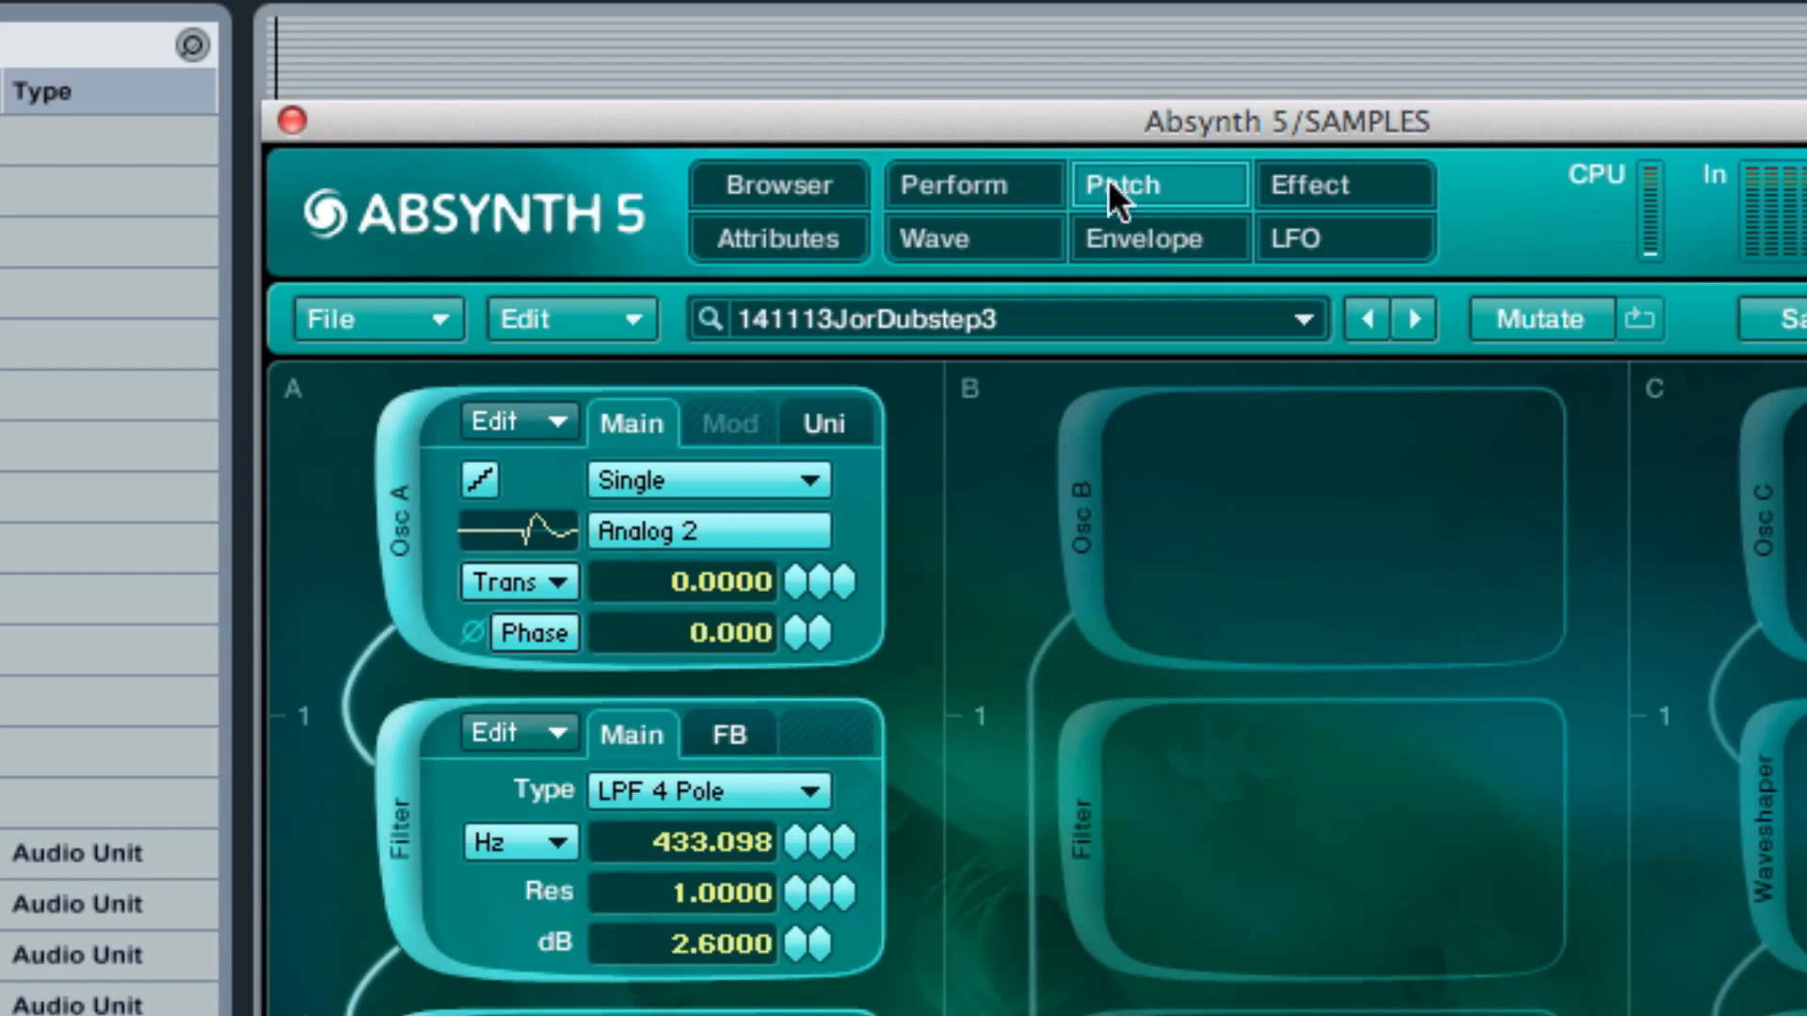
pyautogui.click(1132, 226)
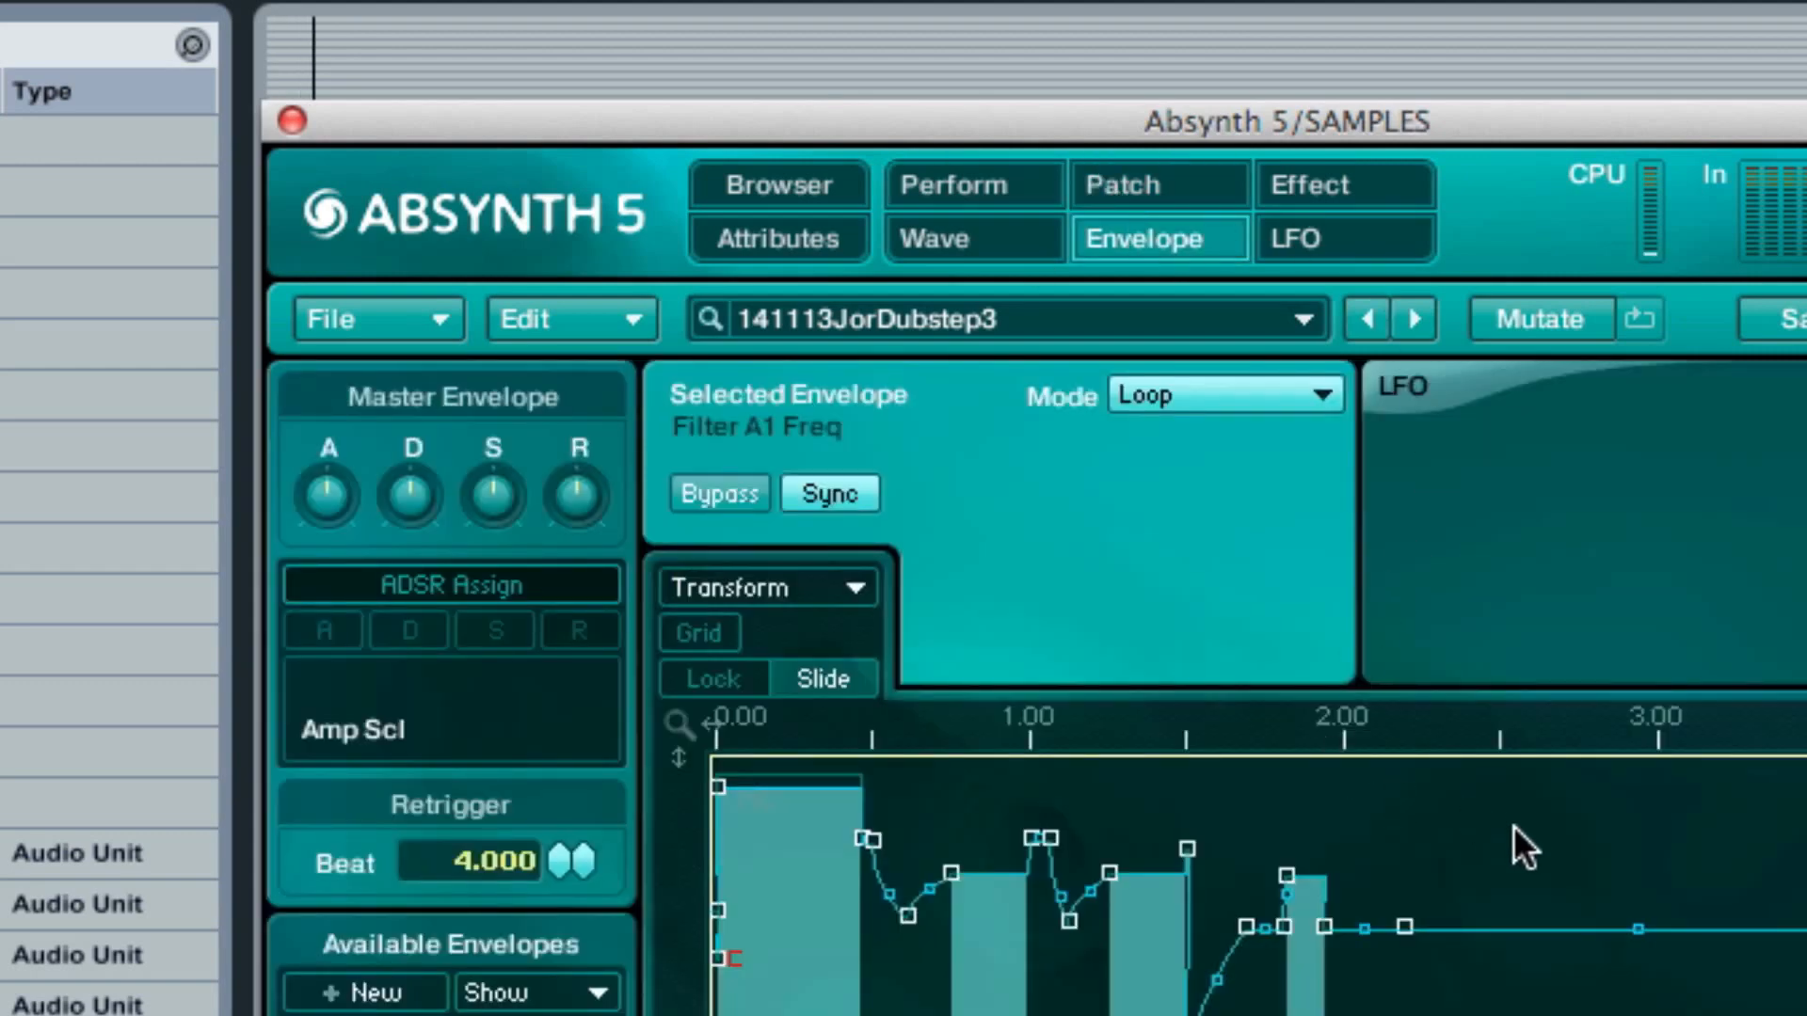
pyautogui.moveTo(1783, 969); pyautogui.dragTo(576, 861)
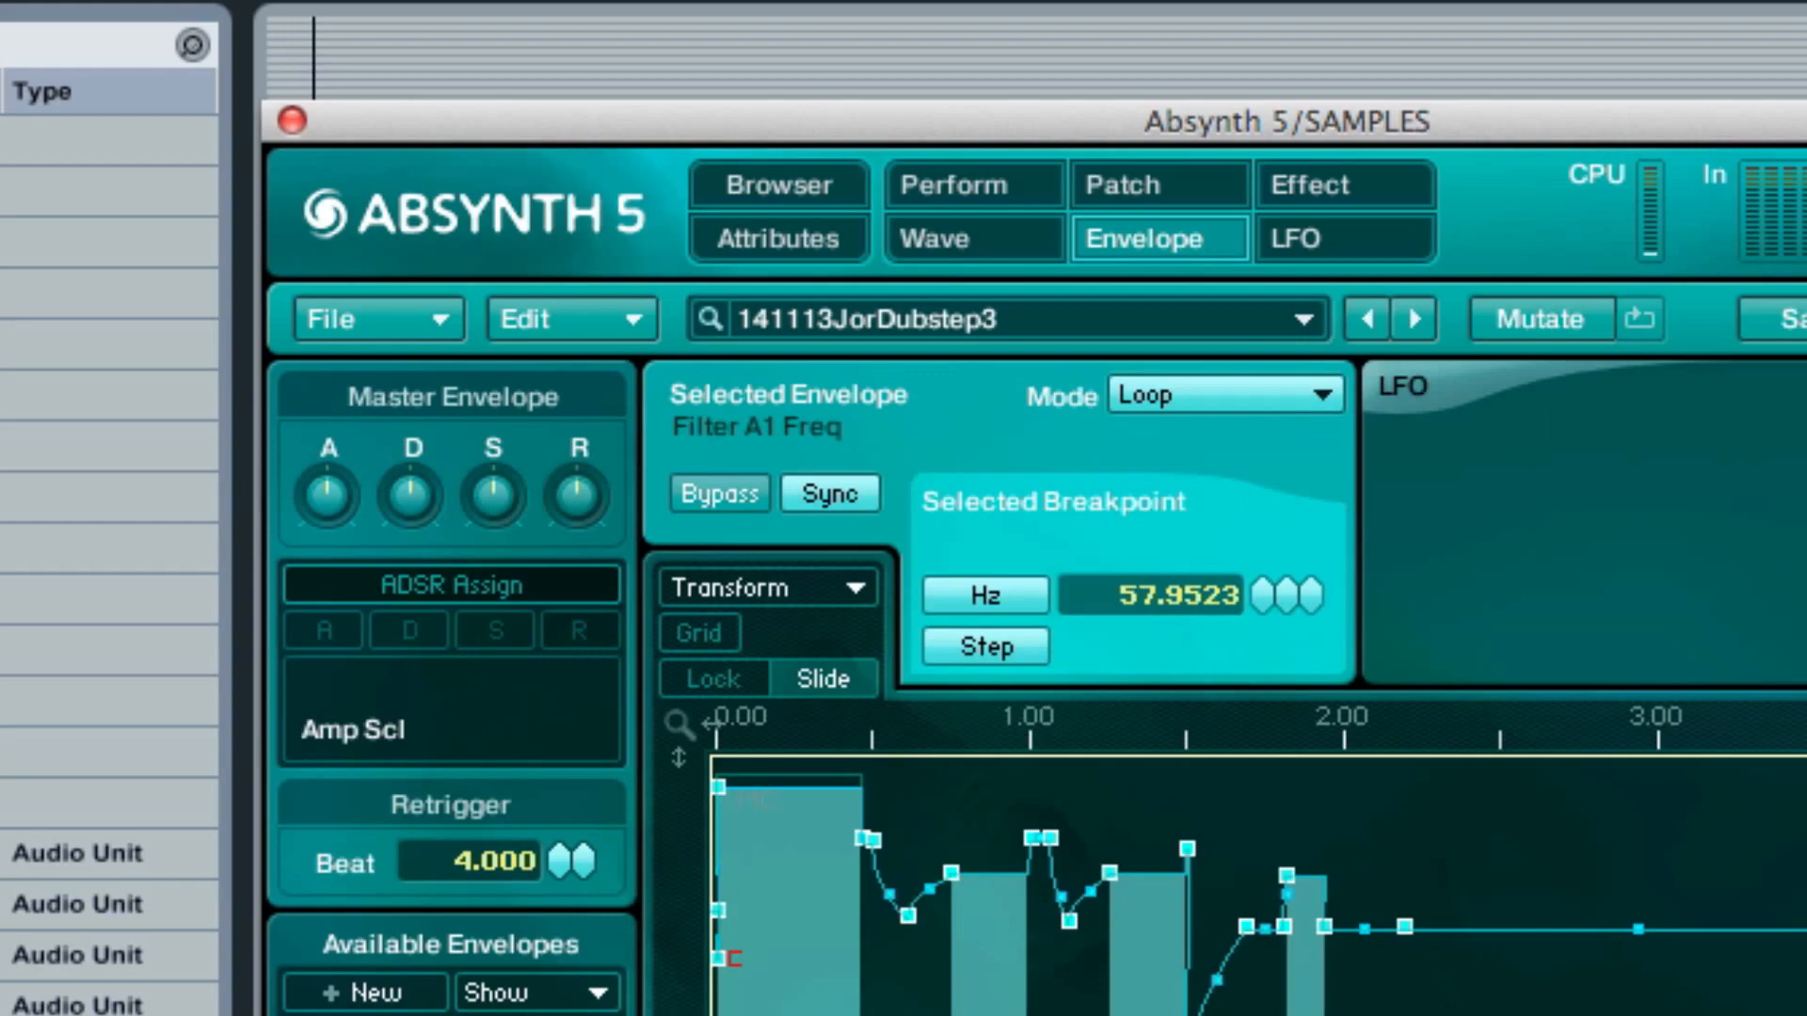
pyautogui.click(1105, 181)
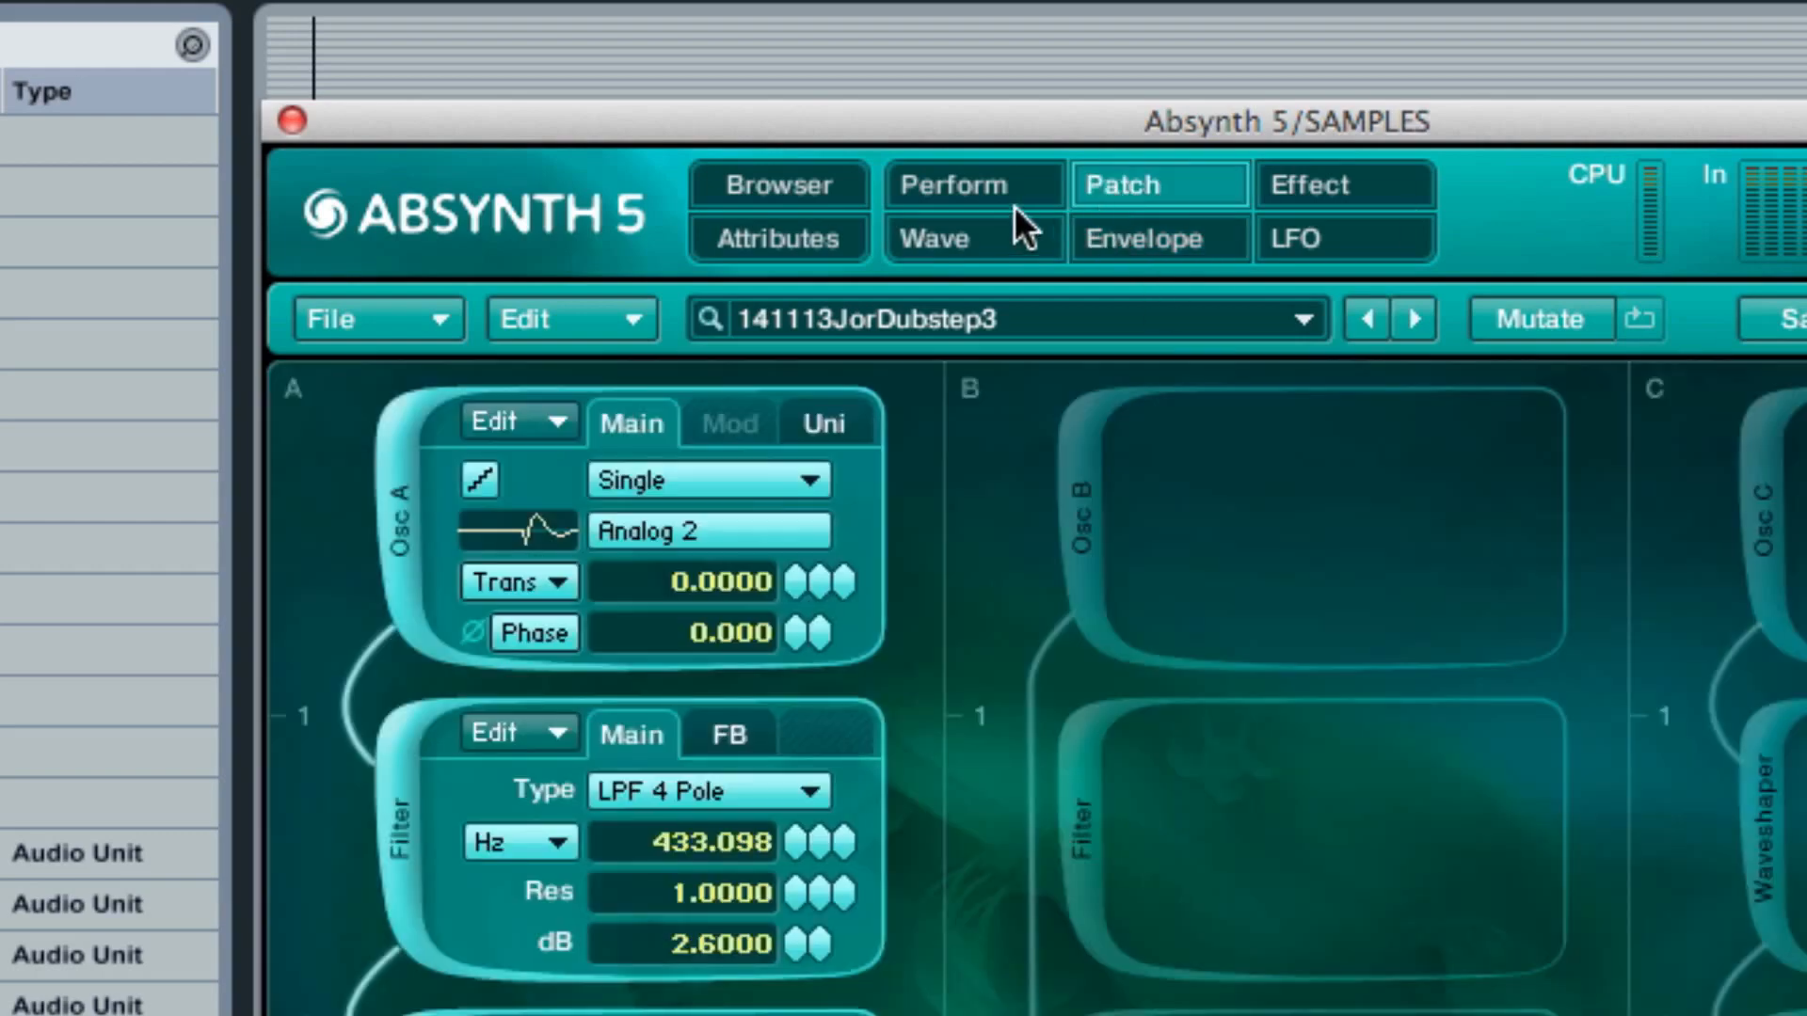
# - Raise the Env: Filter Freq CC1 macro control to over two thirds, and return to the Filter A1 Freq envelope
pyautogui.click(986, 186)
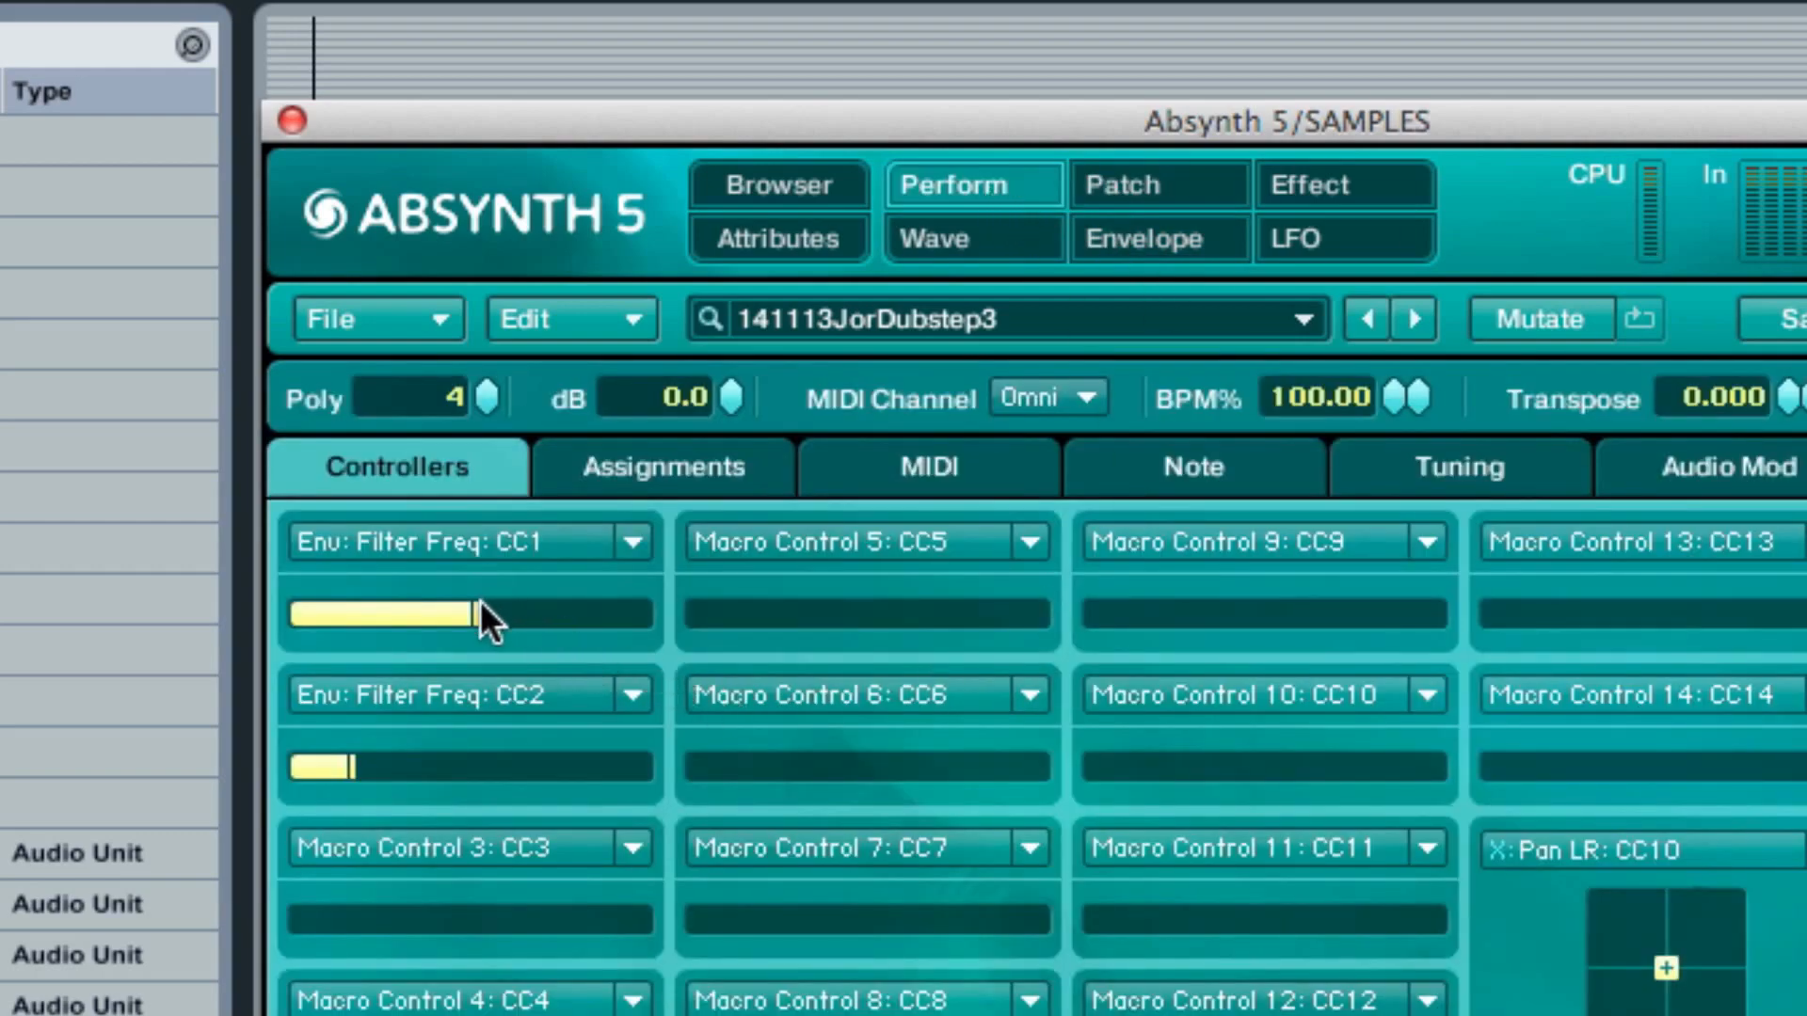
pyautogui.moveTo(530, 620); pyautogui.dragTo(599, 623)
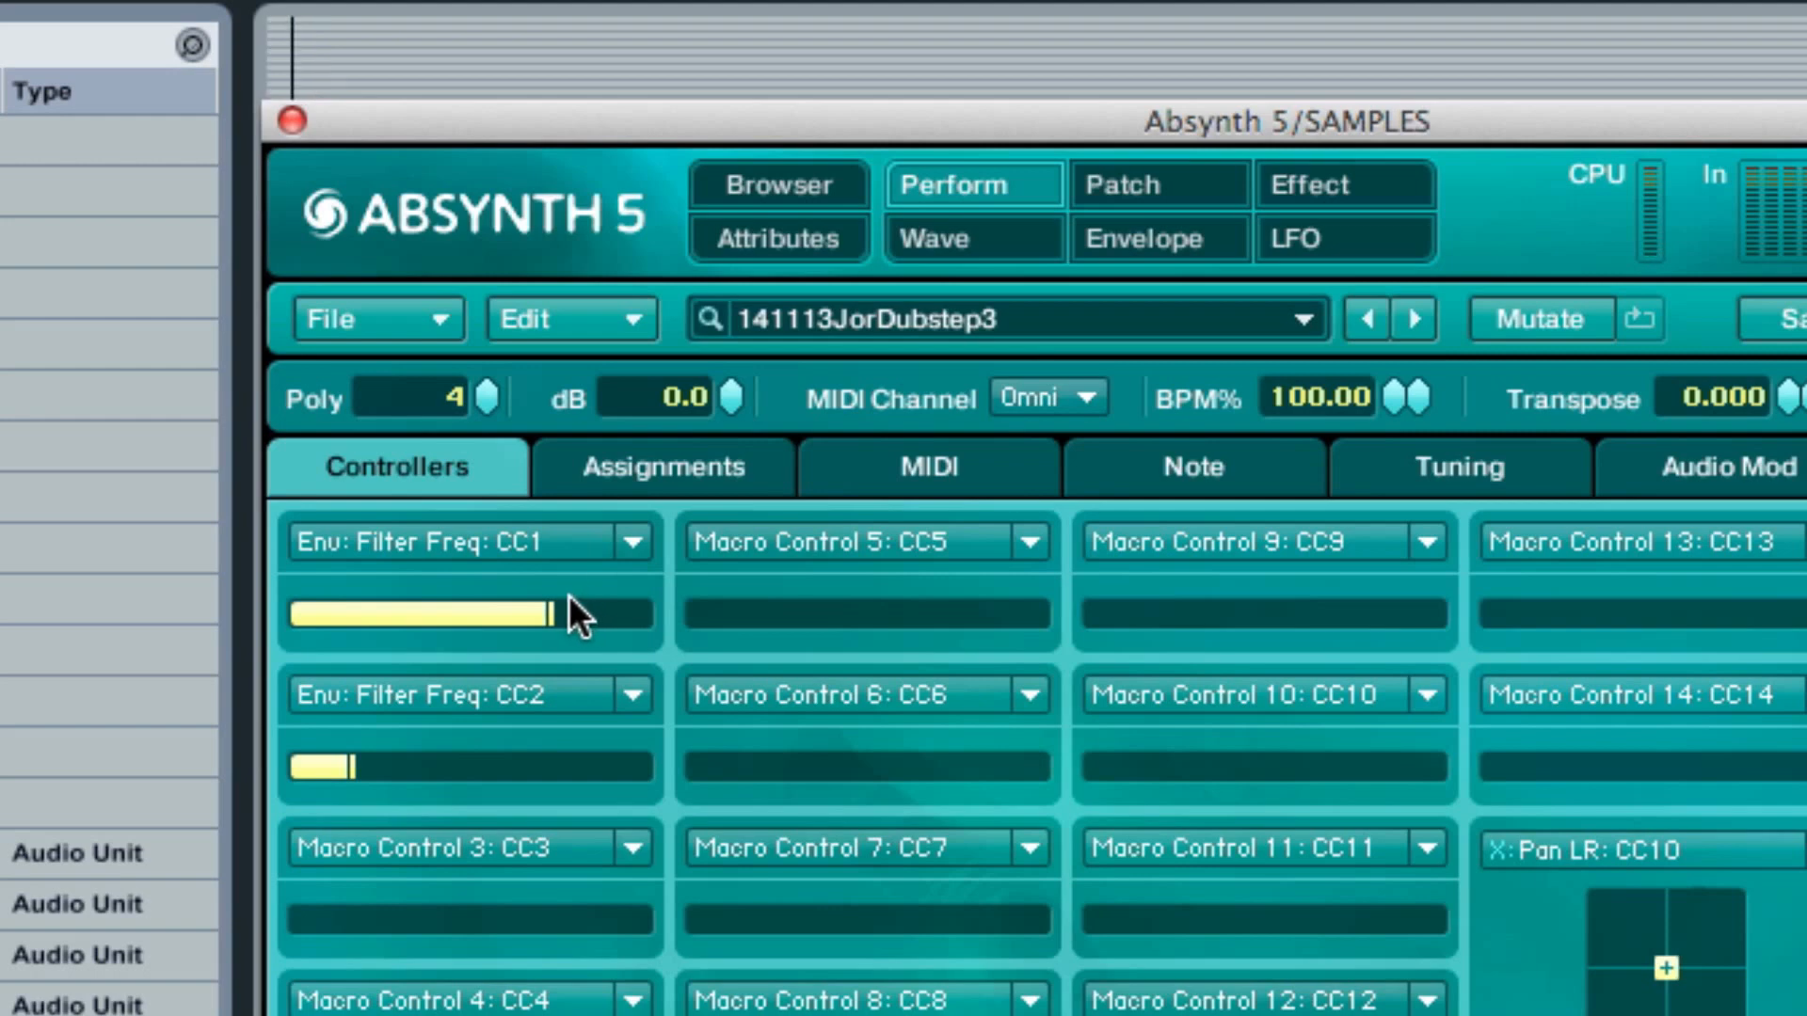
pyautogui.moveTo(569, 602); pyautogui.dragTo(604, 616)
pyautogui.click(1120, 239)
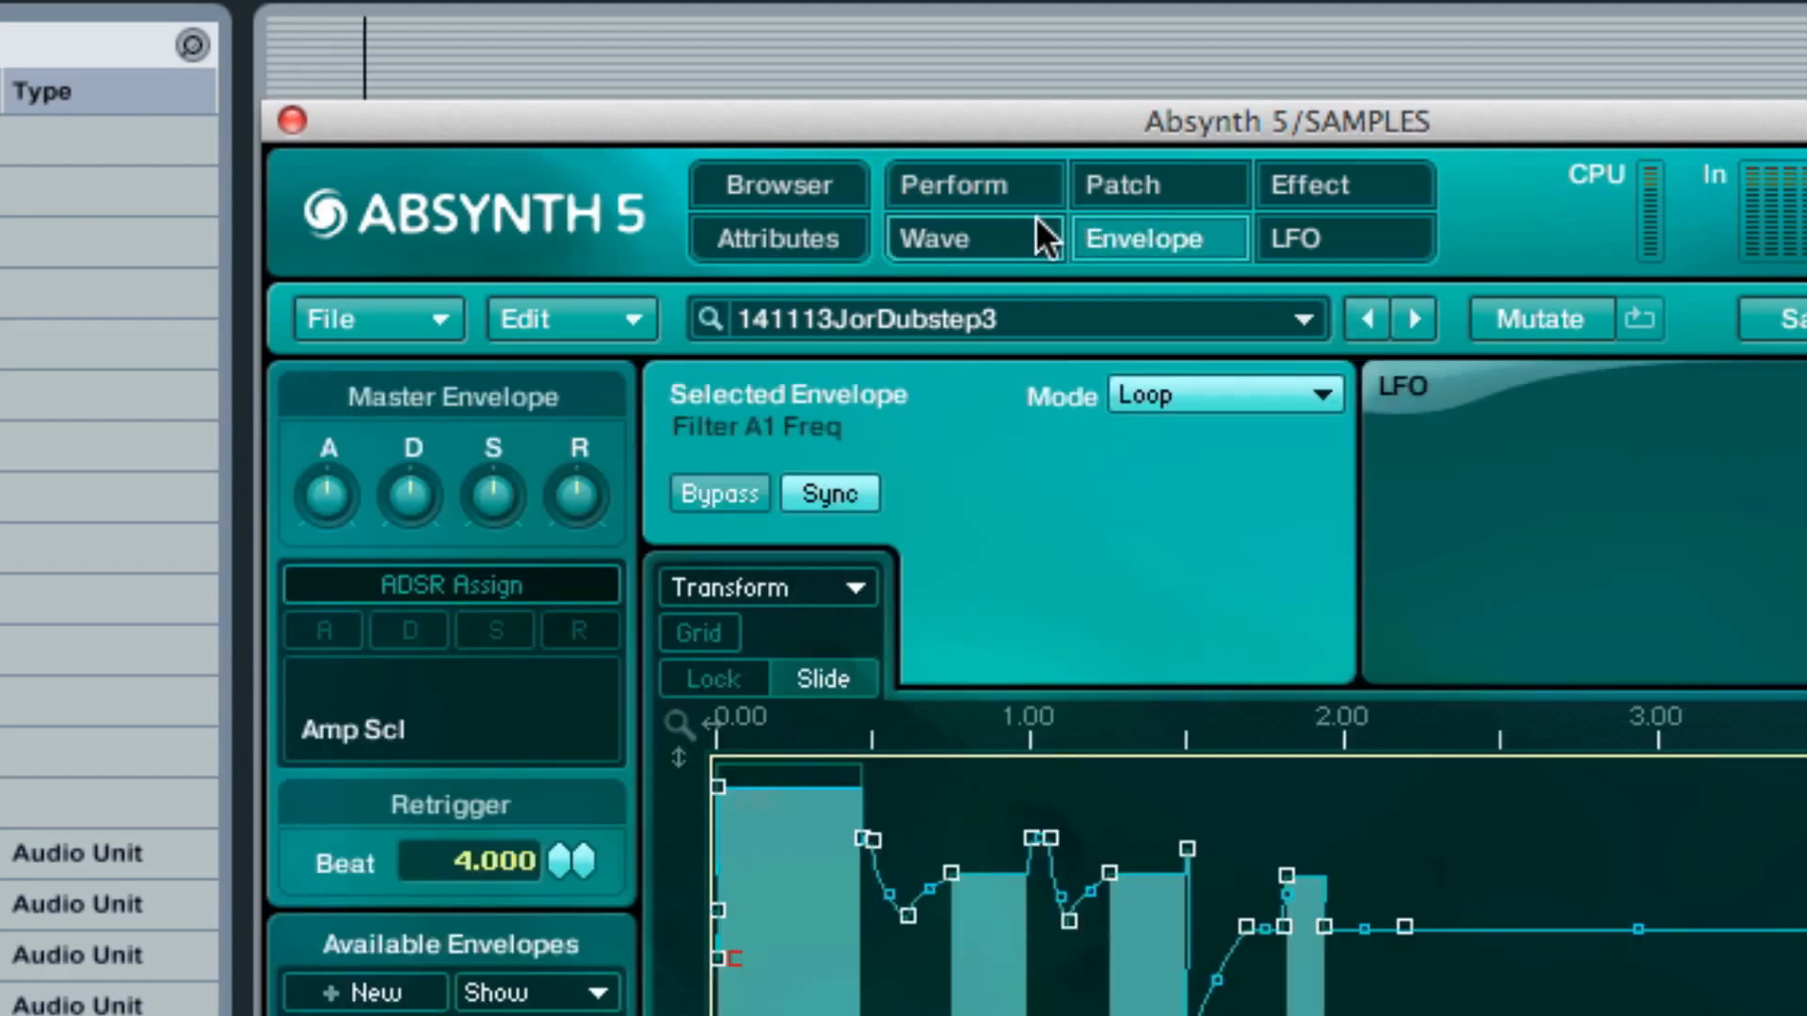
# - Return to the patch's channel layout and switch Osc B back on alongside Osc A
pyautogui.click(1003, 239)
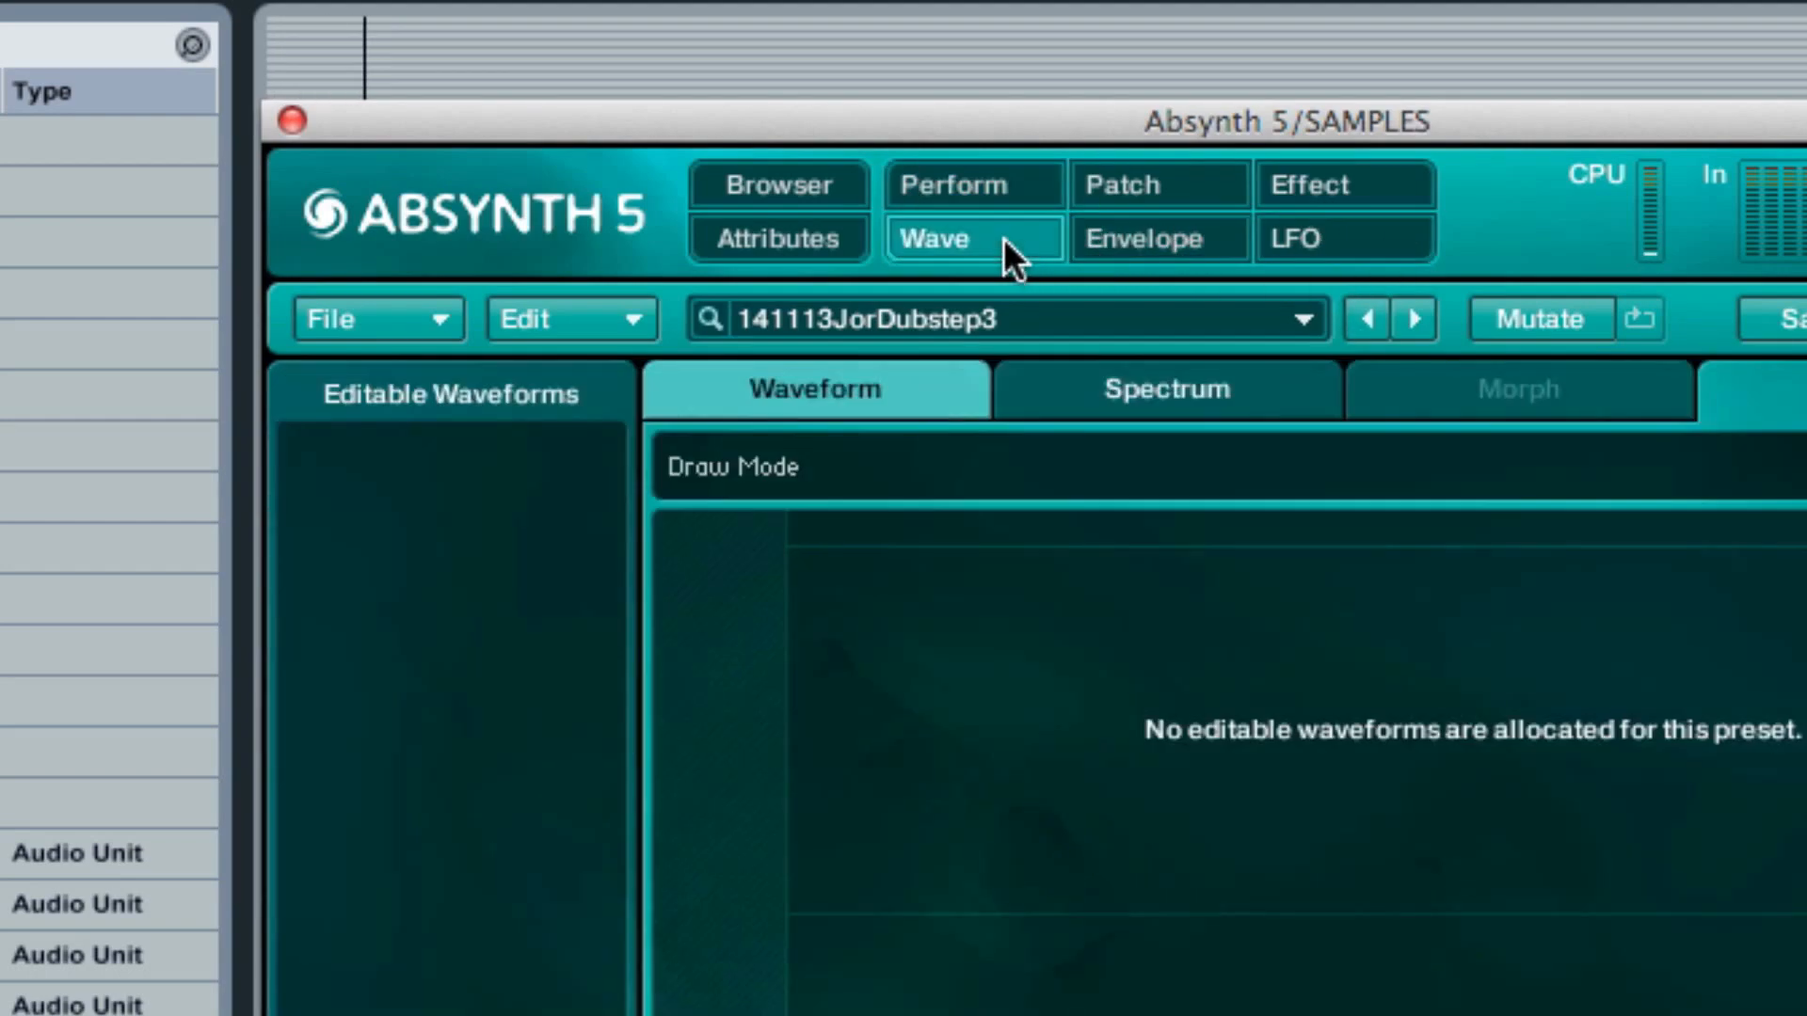
pyautogui.click(1013, 189)
pyautogui.click(1196, 192)
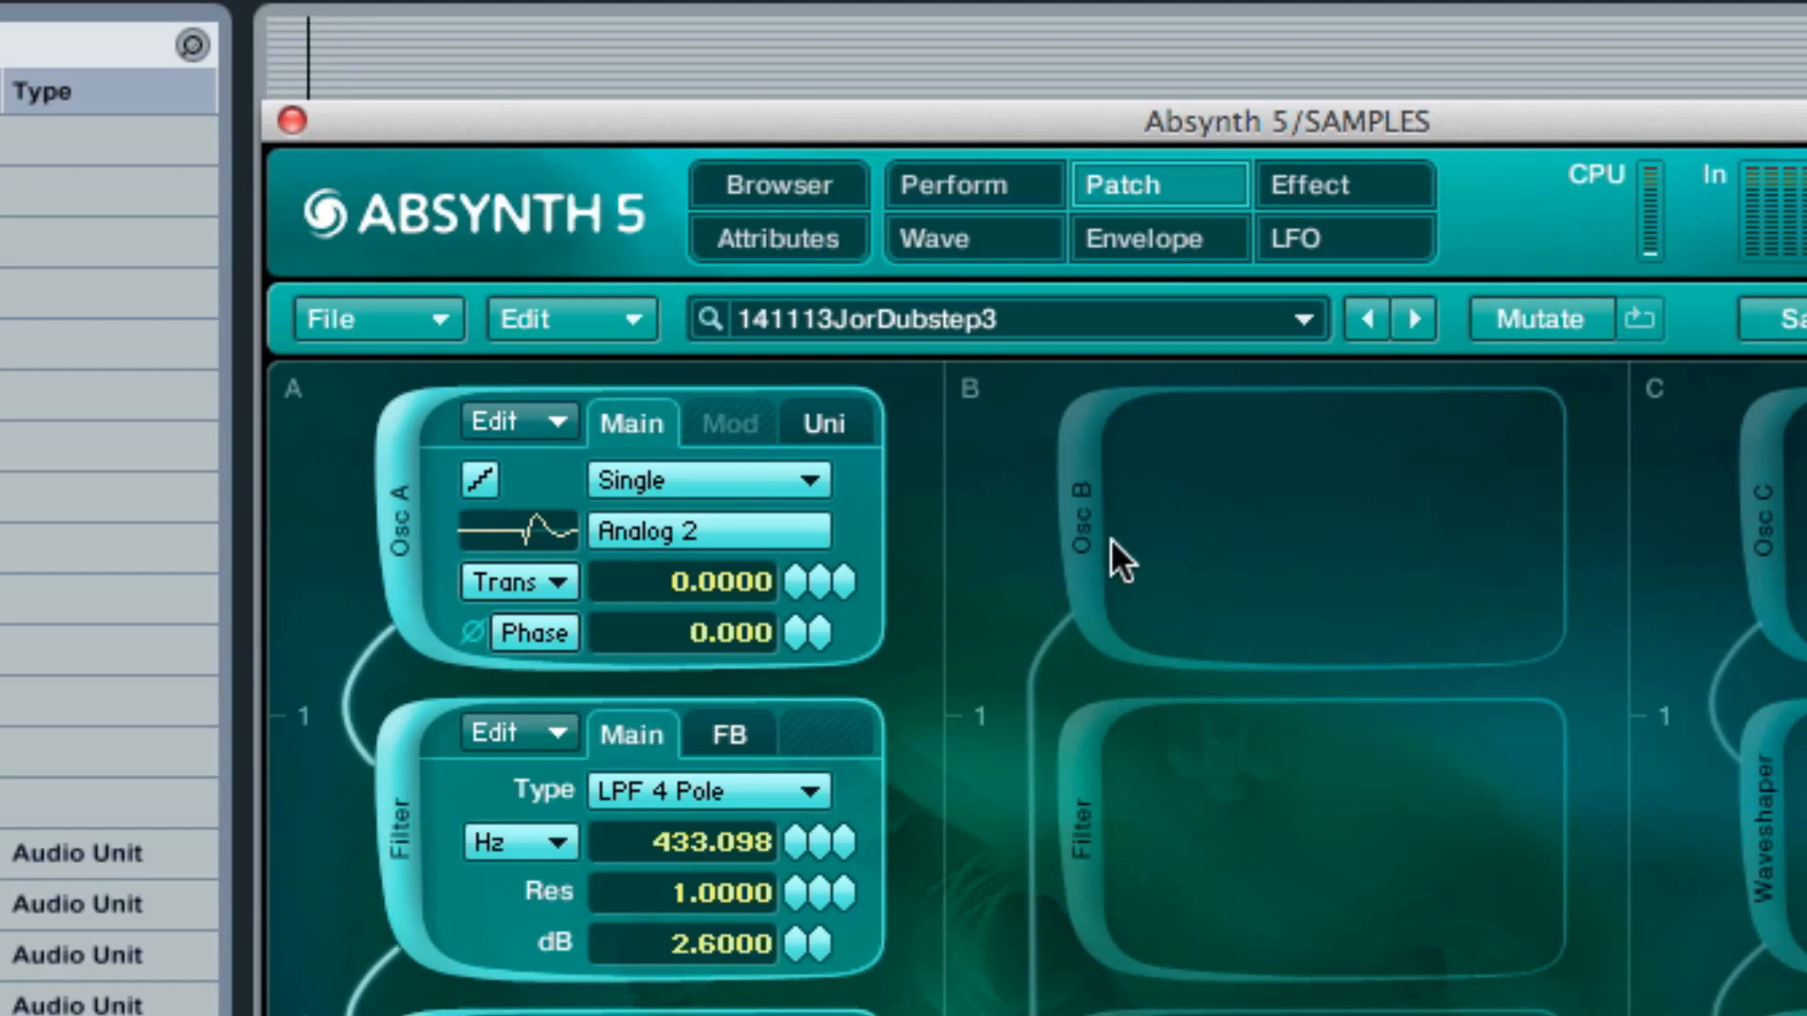
pyautogui.click(1067, 518)
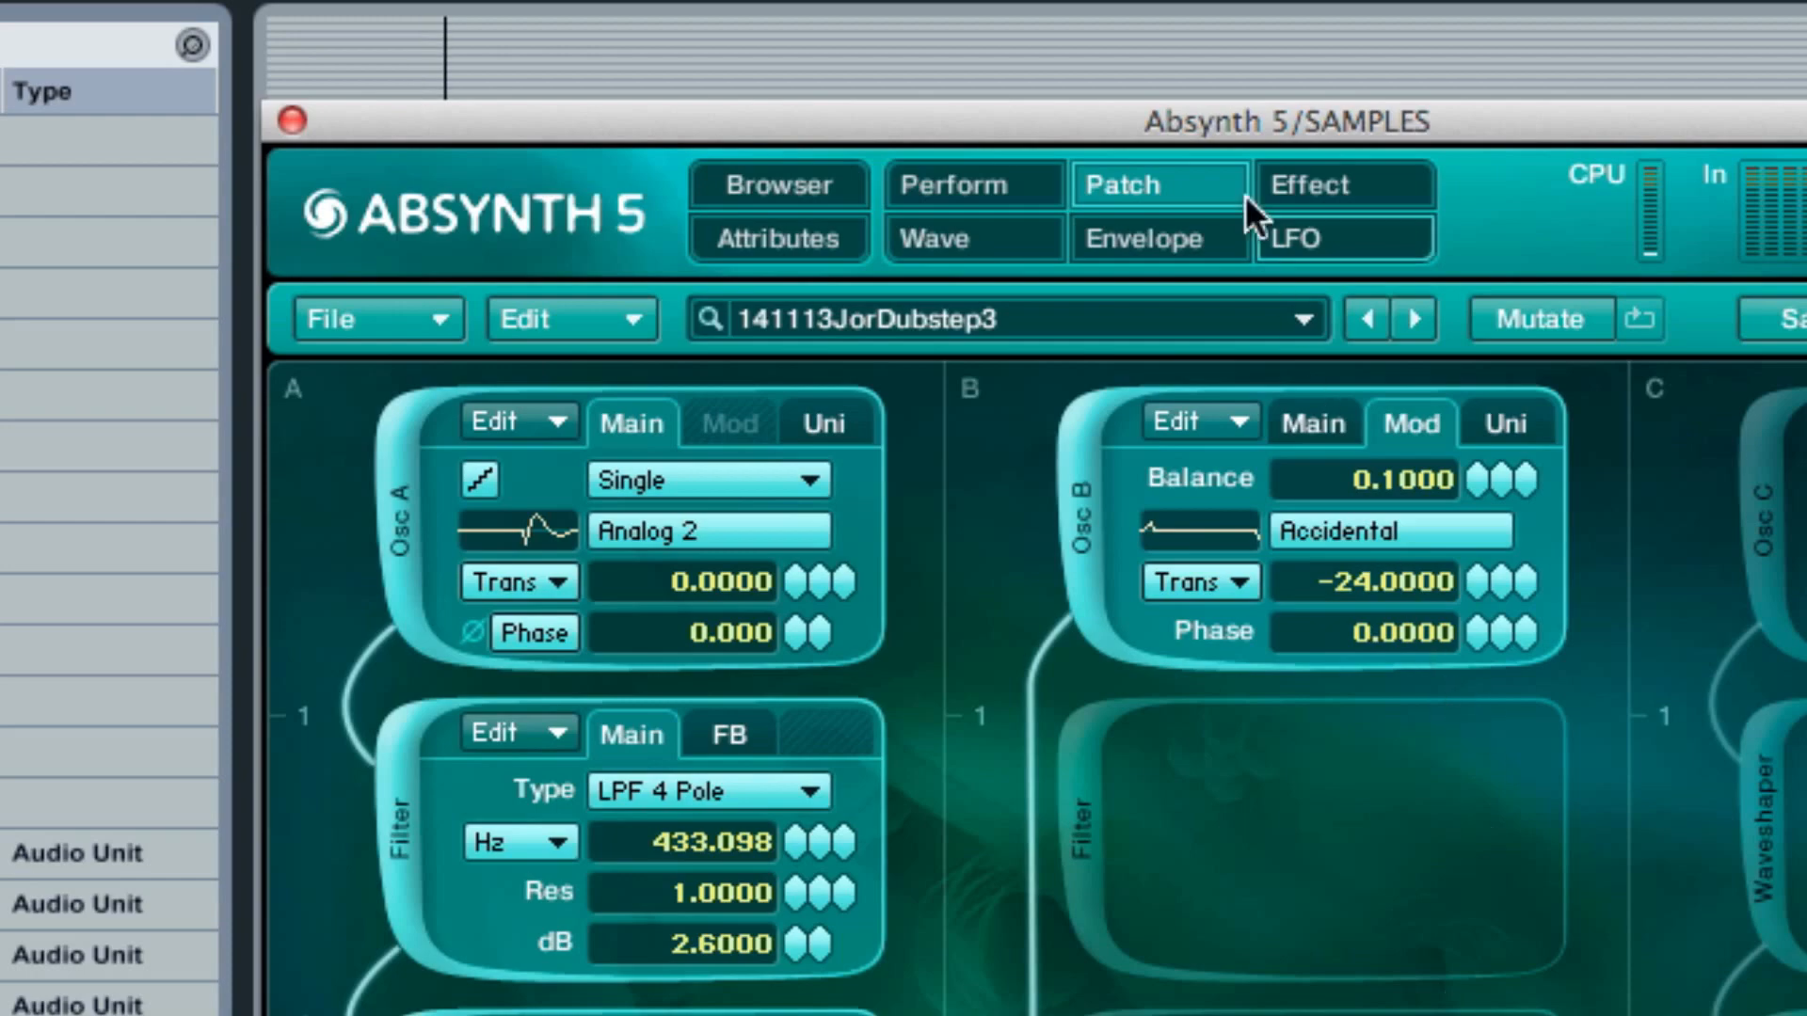
# - Review the preset's envelopes, macro controllers and editable waveforms, and return to the oscillator channel layout
pyautogui.click(1183, 246)
pyautogui.click(1002, 183)
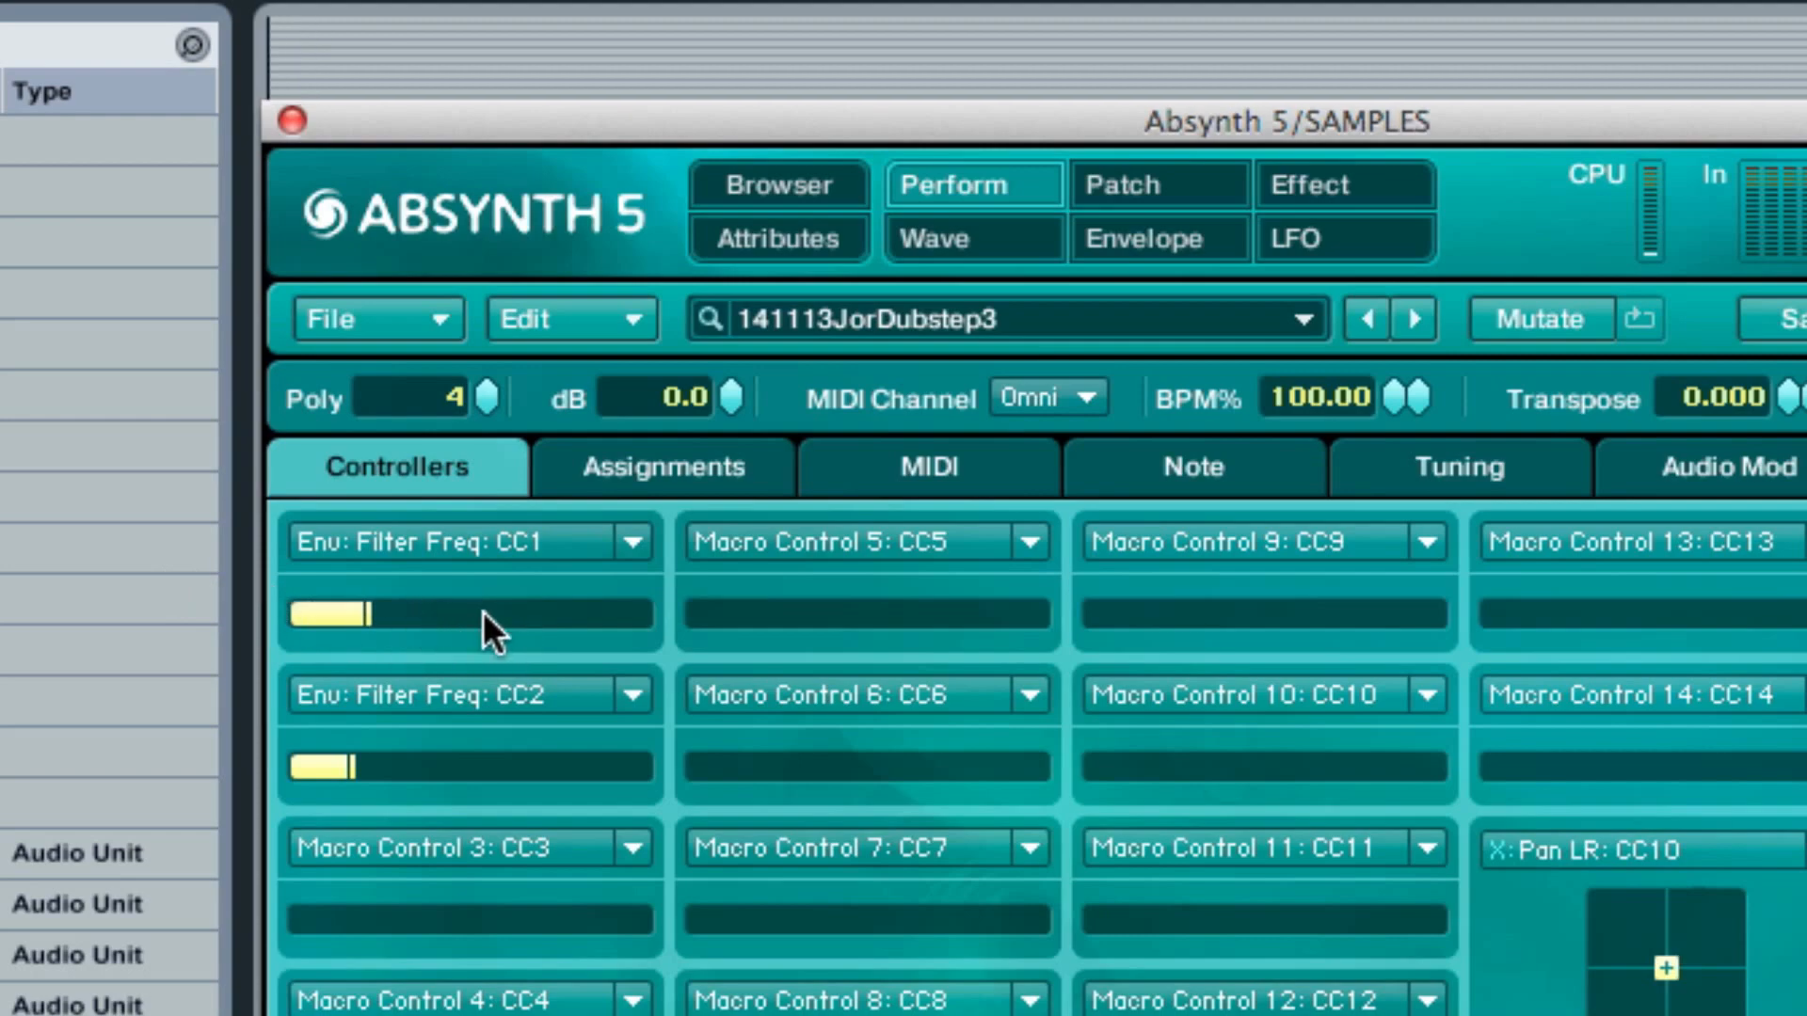
pyautogui.click(779, 188)
pyautogui.click(975, 236)
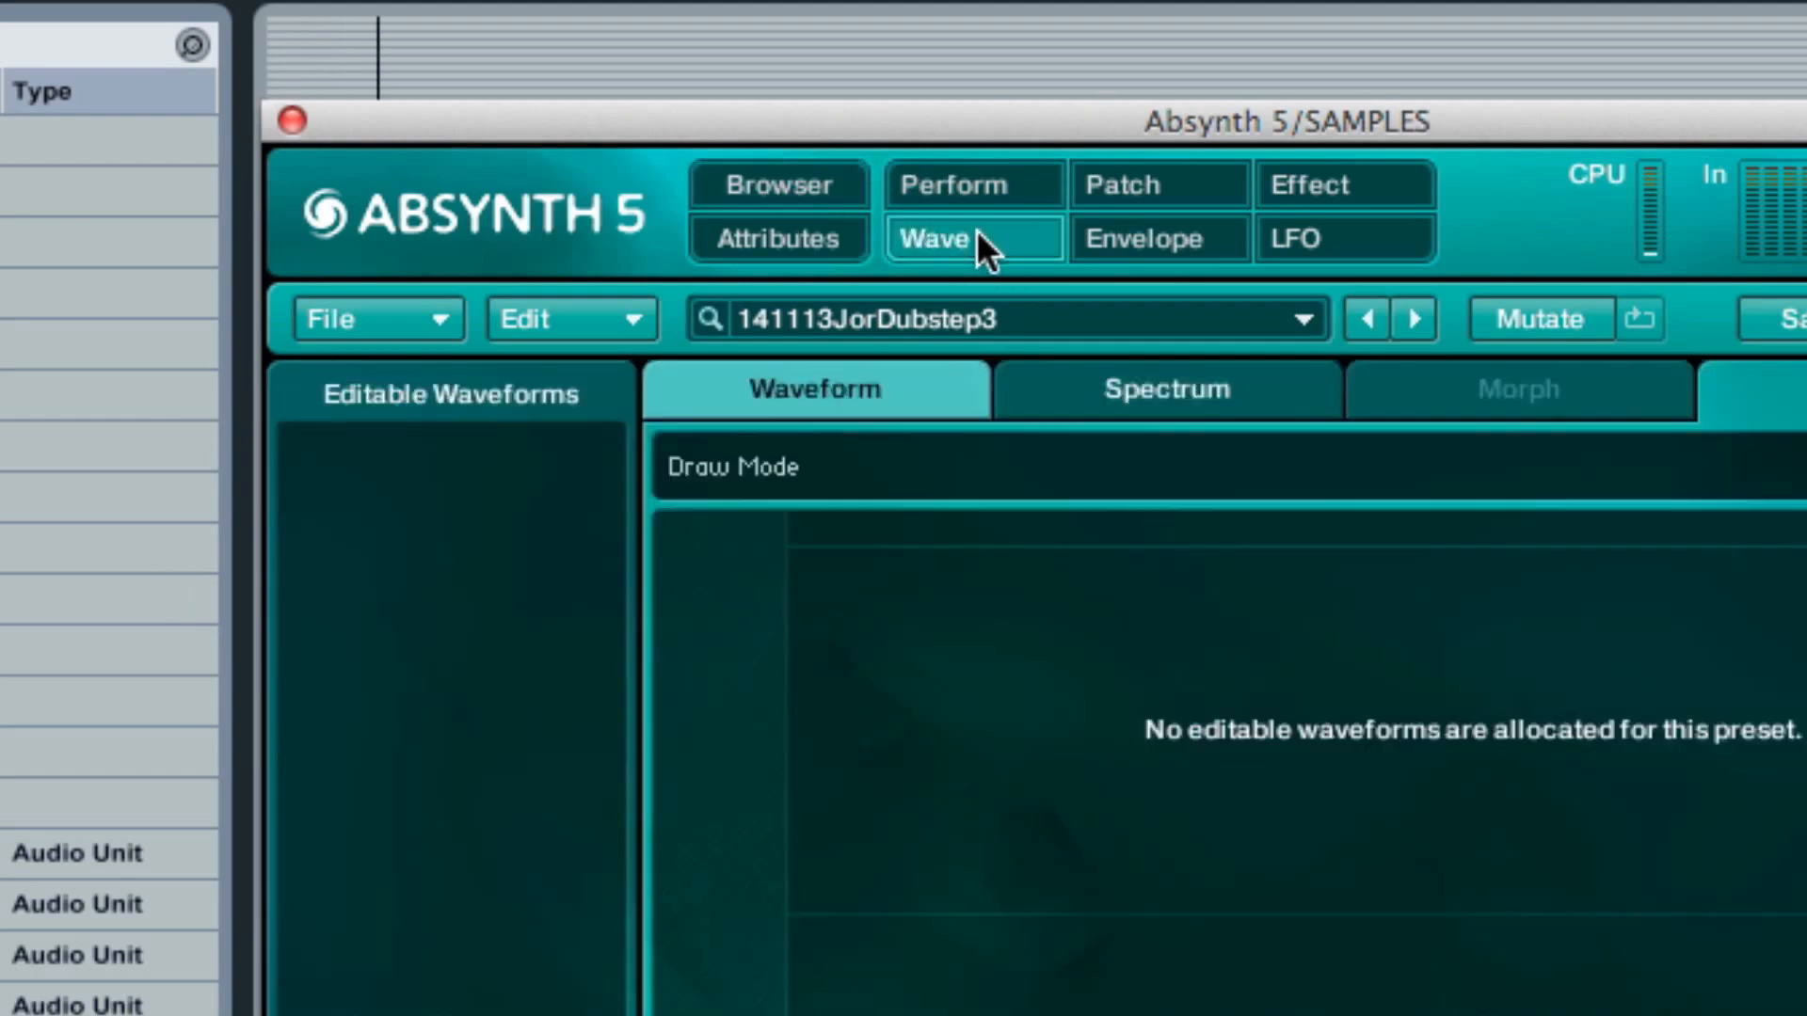
pyautogui.click(1110, 178)
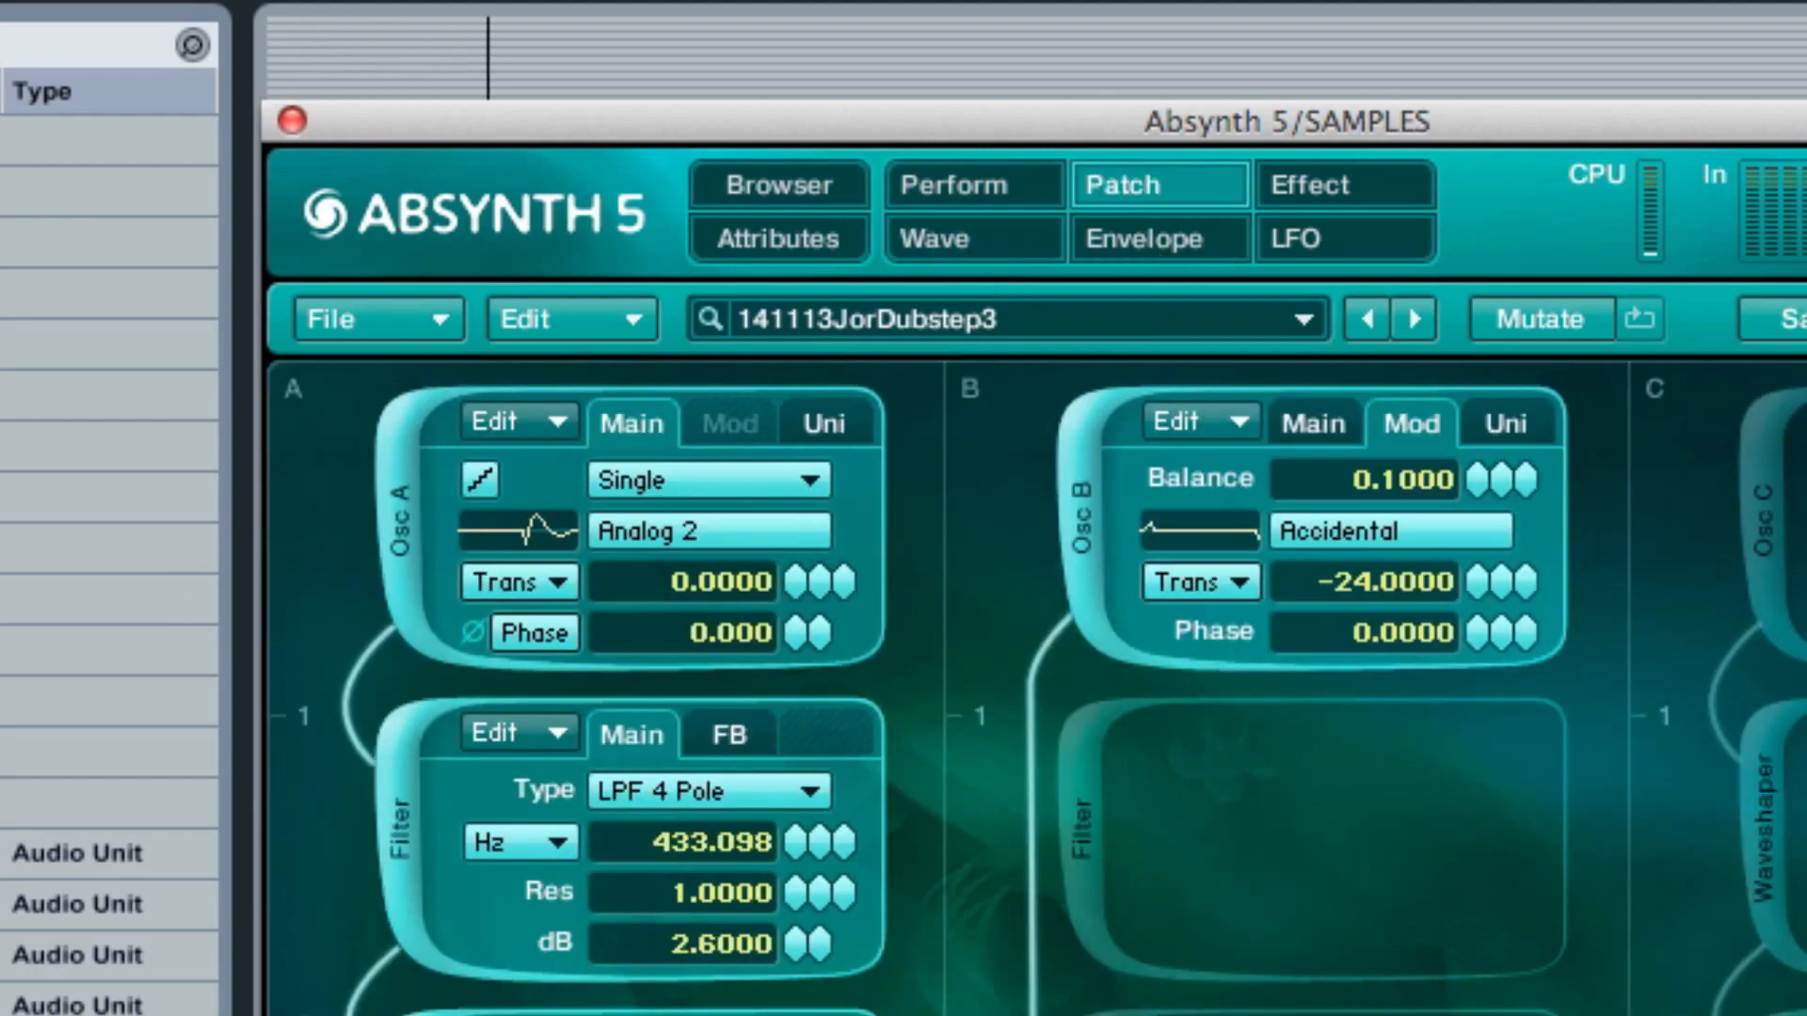